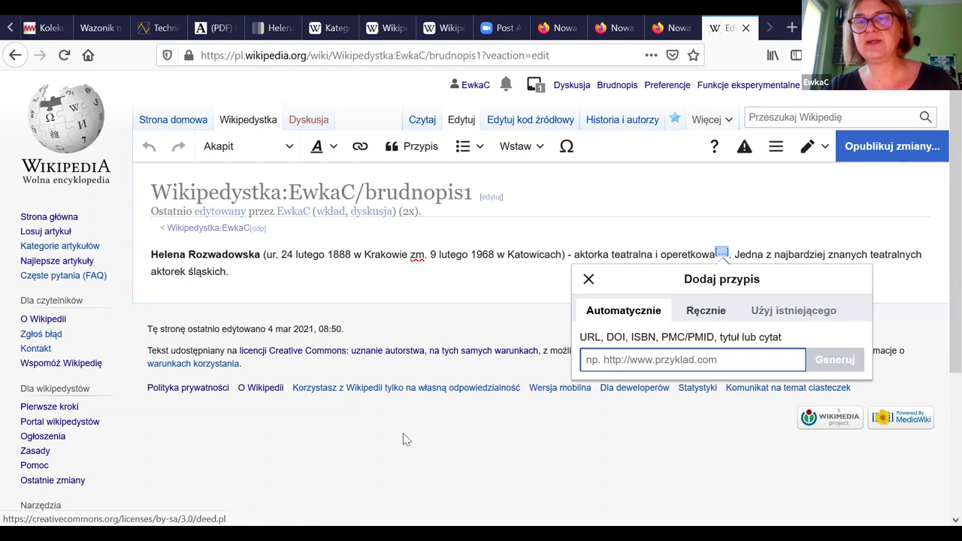
# Step: Start a manual source citation for the footnote, with the title "Śląski Słownik Biograficzny" and the date 1977
pyautogui.click(704, 314)
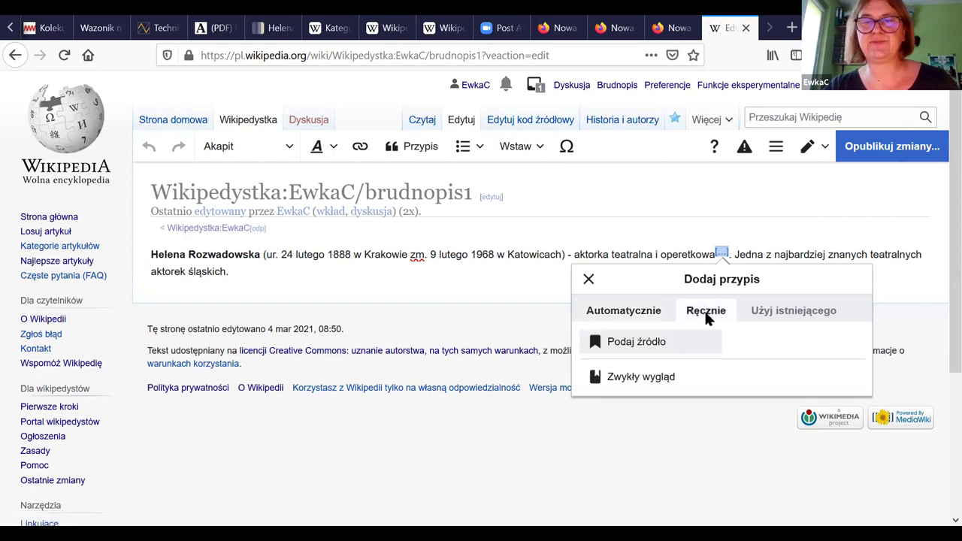
pyautogui.click(654, 345)
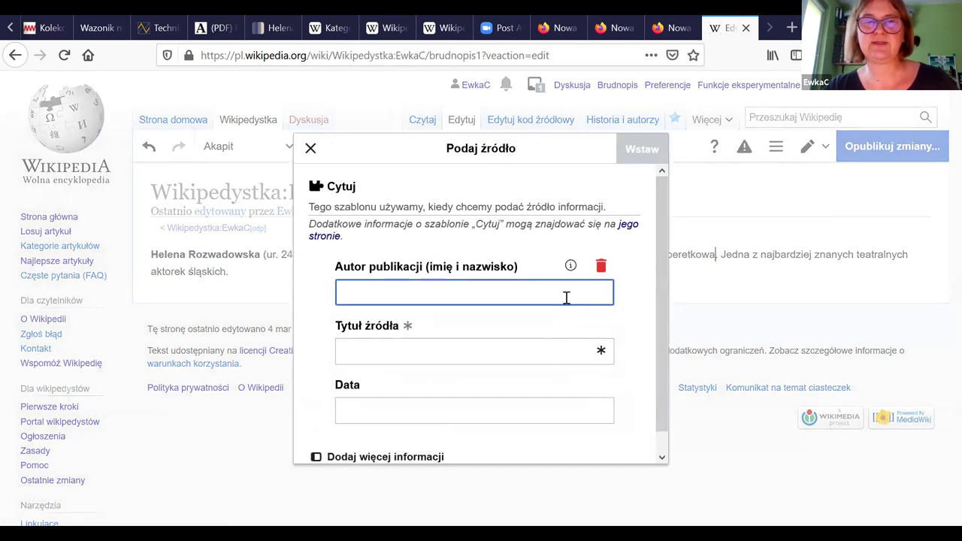
pyautogui.scroll(-1, 557, 317)
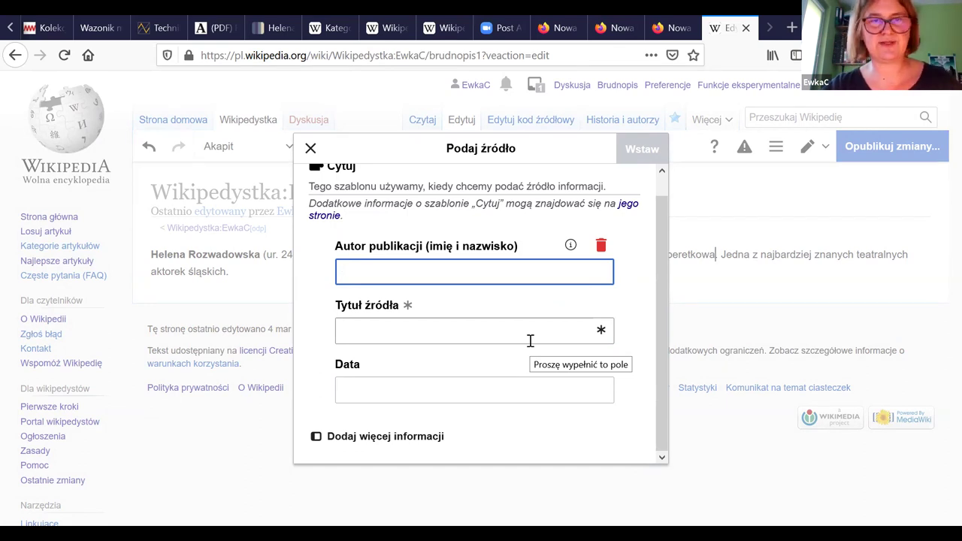
pyautogui.click(467, 331)
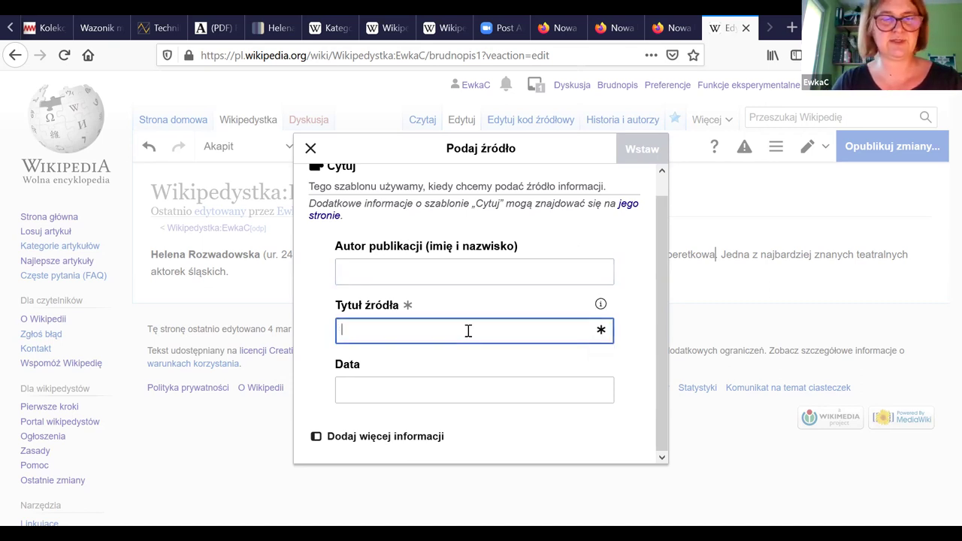
pyautogui.write('Śląski Słownik')
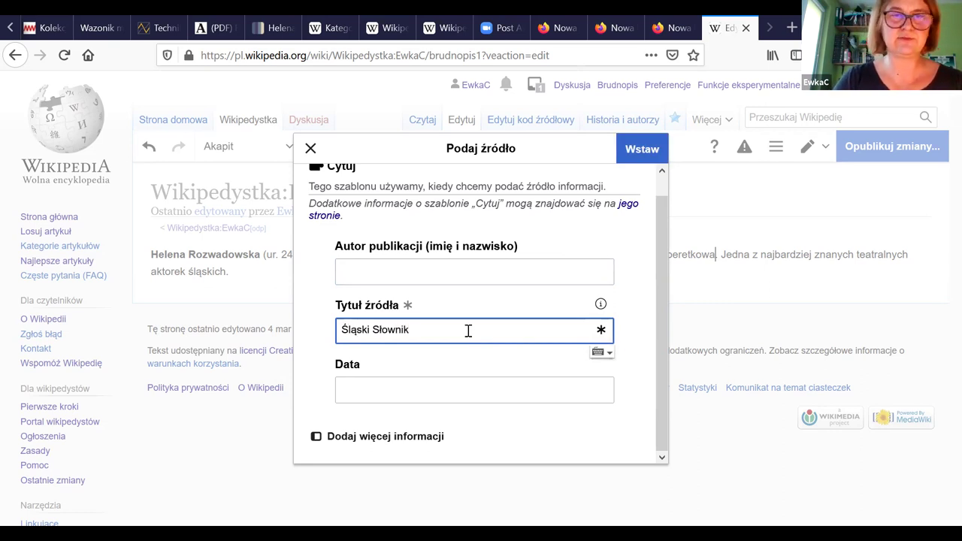
pyautogui.write(' Bio')
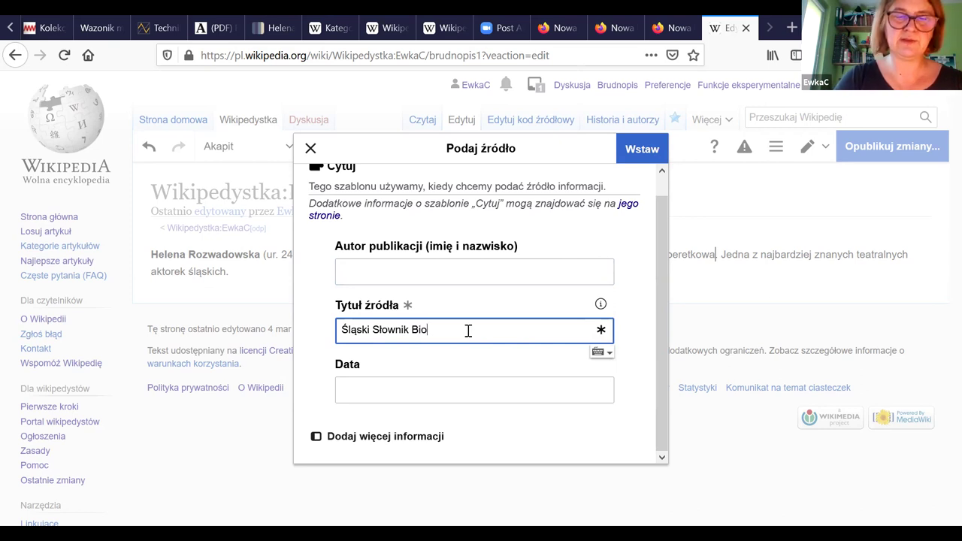
pyautogui.write('graficzny')
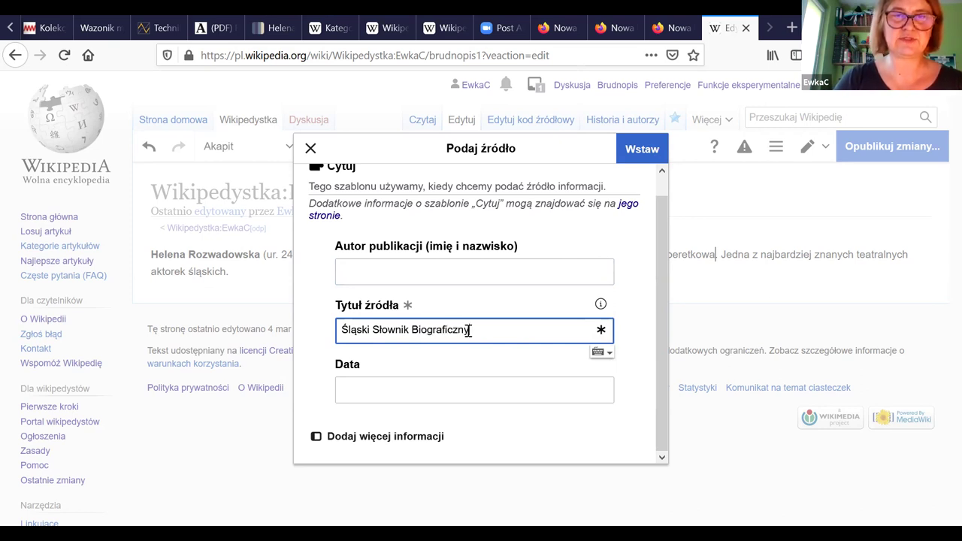
pyautogui.click(388, 399)
pyautogui.write('1977')
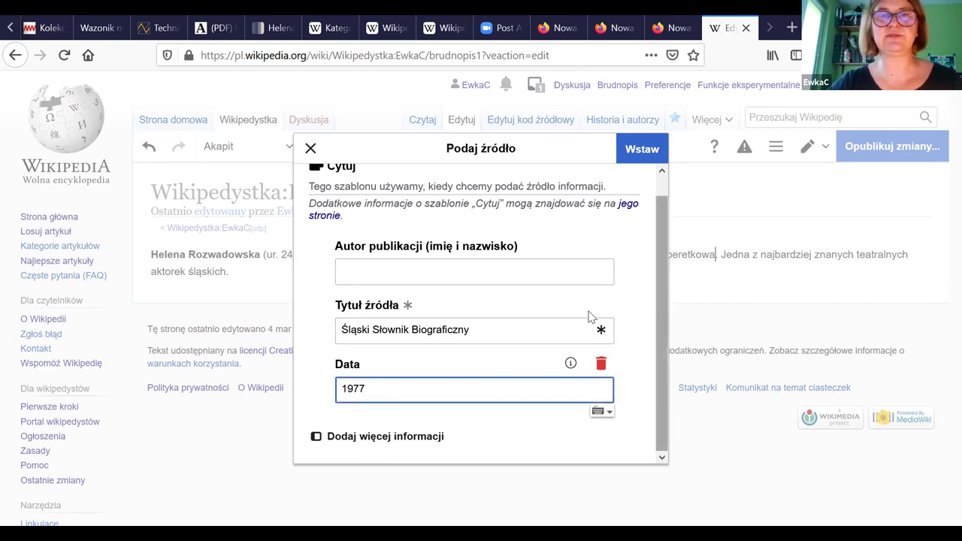
# Step: Add the "Redaktor" field to the citation and enter the editor's full name
pyautogui.click(353, 444)
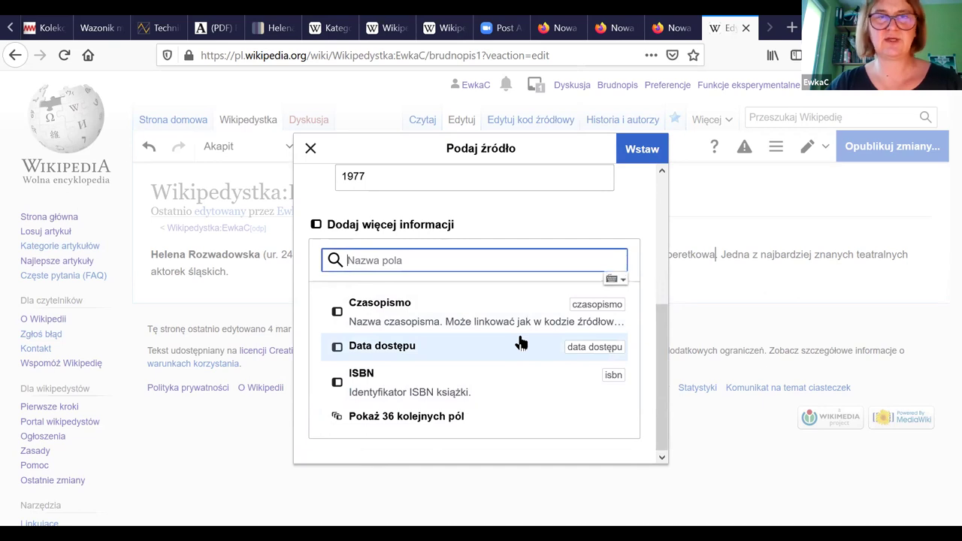
pyautogui.click(455, 416)
pyautogui.scroll(-2, 522, 319)
pyautogui.scroll(-3, 522, 324)
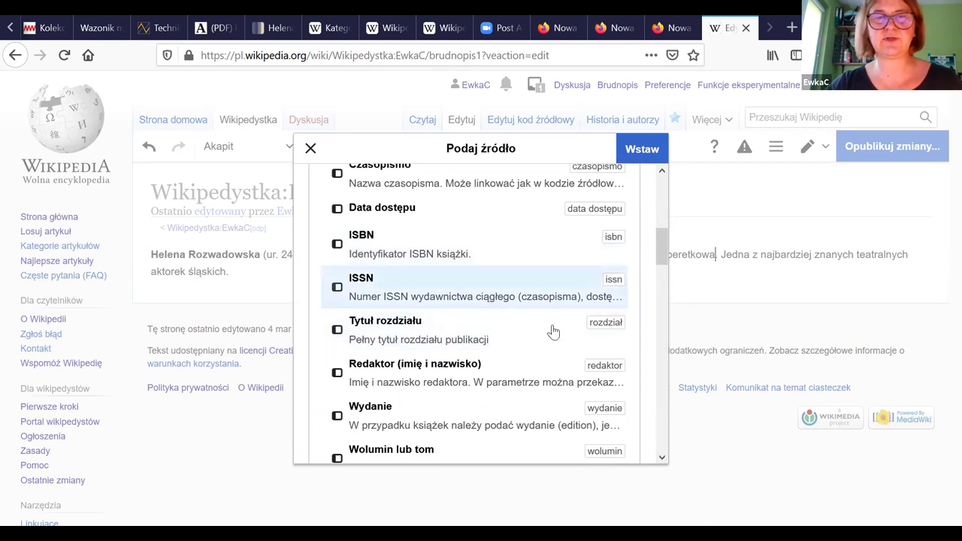
pyautogui.click(413, 375)
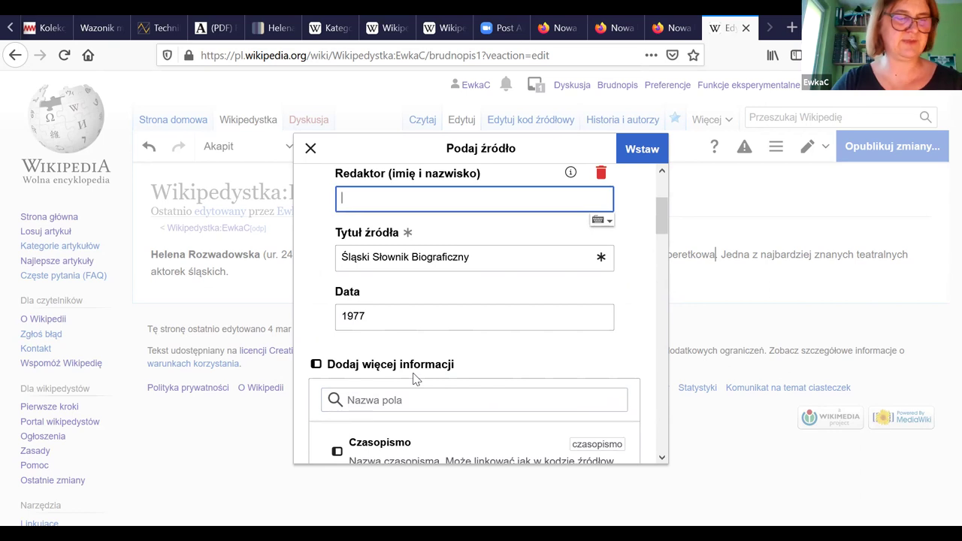
pyautogui.write('Jan Kantyka')
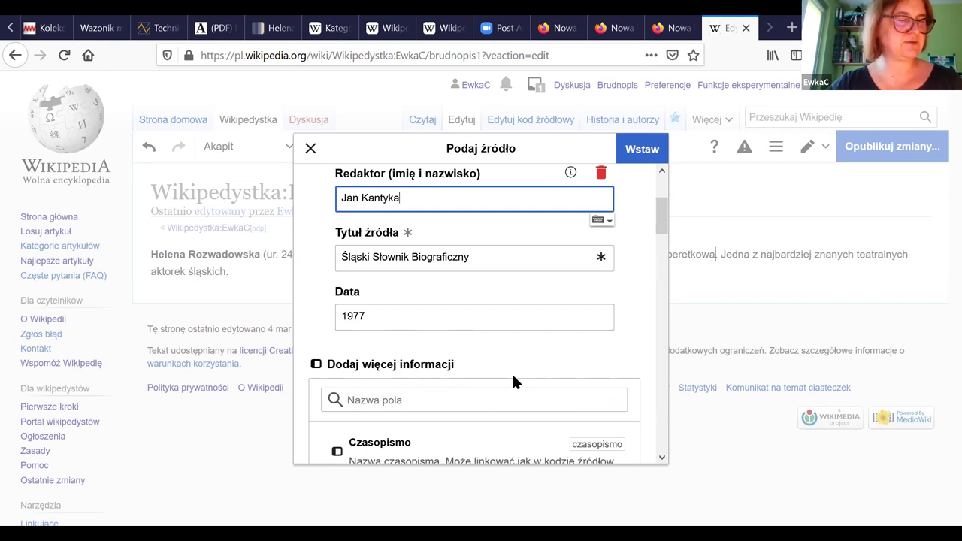
# Step: Add the "Wydawnictwo" field to the citation and set it to "Śląski Instytut Naukowy"
pyautogui.scroll(-3, 528, 360)
pyautogui.scroll(-2, 533, 369)
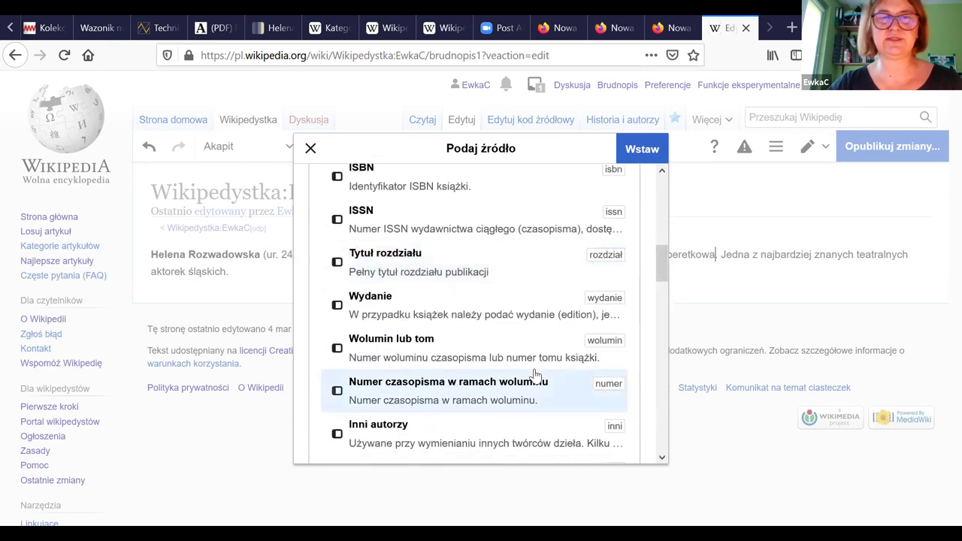
pyautogui.scroll(-2, 526, 353)
pyautogui.scroll(-3, 528, 352)
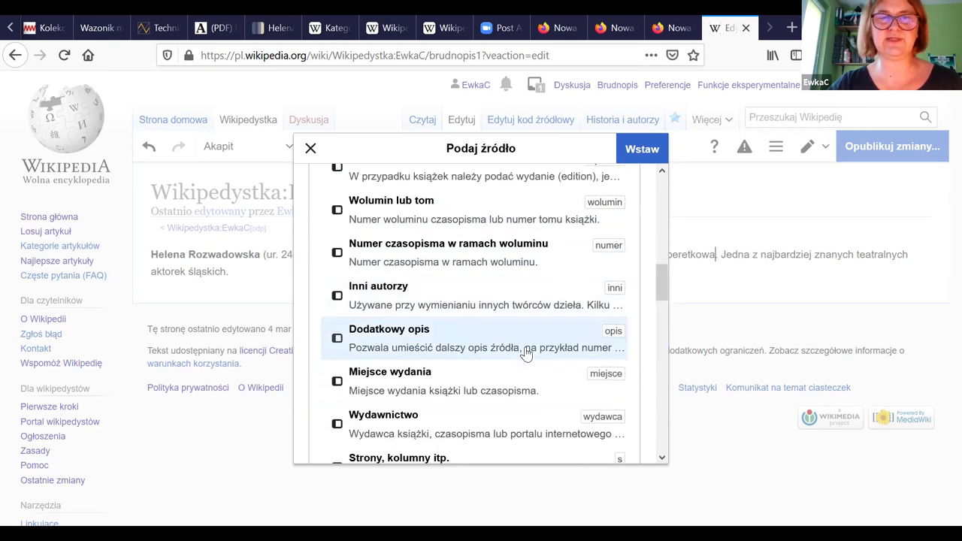
pyautogui.click(402, 365)
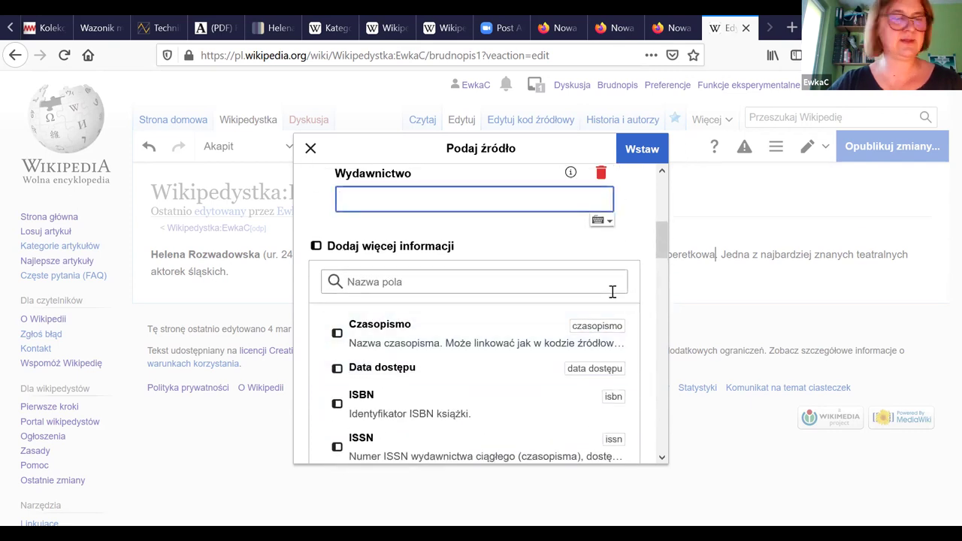
pyautogui.write('Śląski')
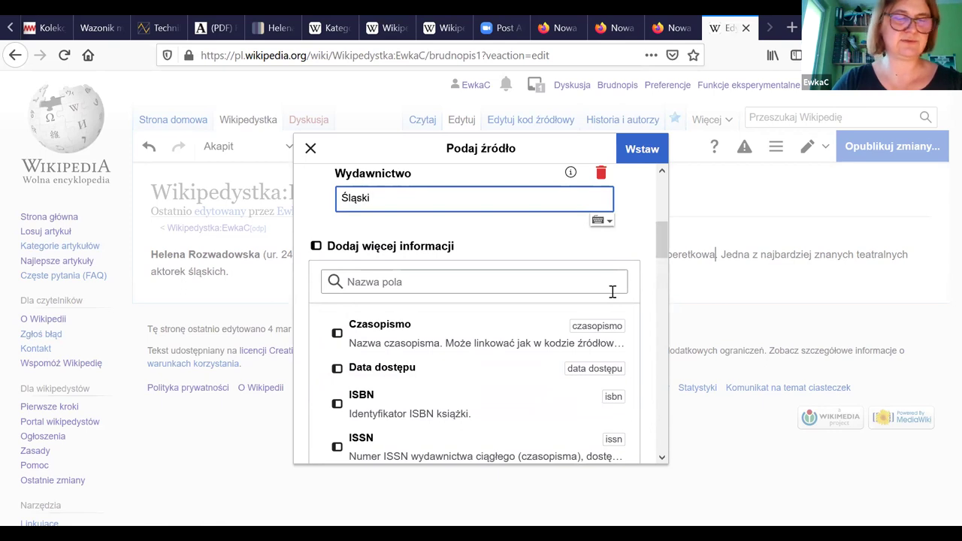
pyautogui.write(' Instyt')
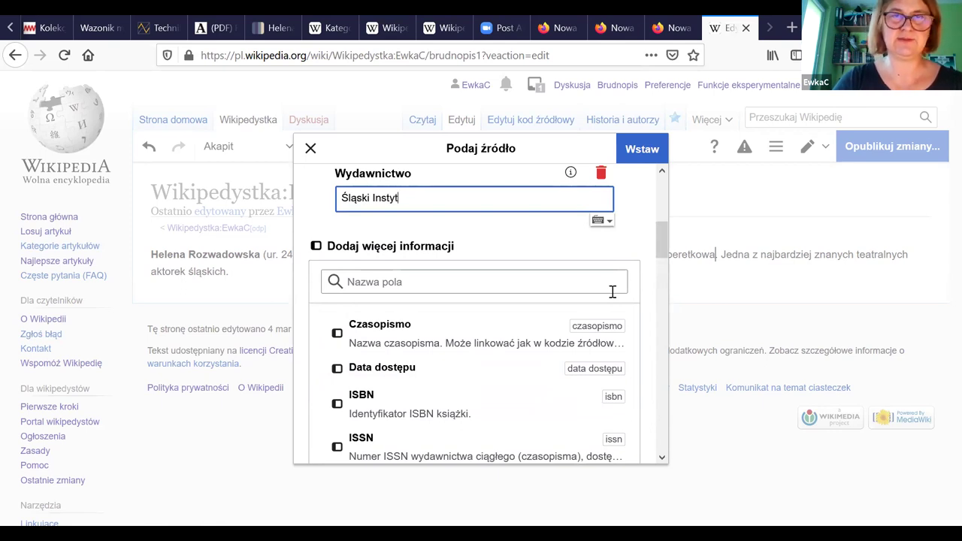
pyautogui.write('ut Naukowy')
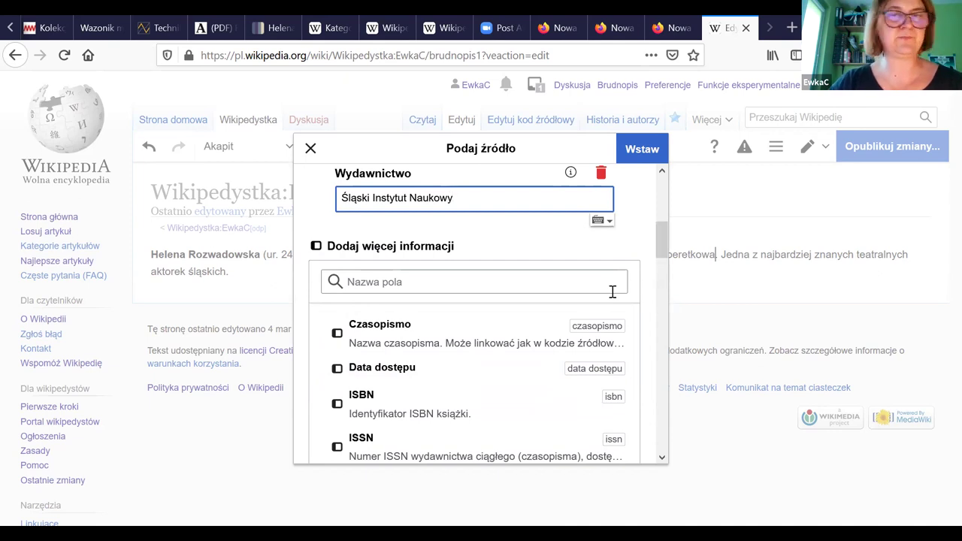
# Step: Add the "Strony, kolumny itp." field with page 224 and insert the finished citation into the article
pyautogui.scroll(-4, 569, 379)
pyautogui.scroll(-3, 501, 397)
pyautogui.click(401, 311)
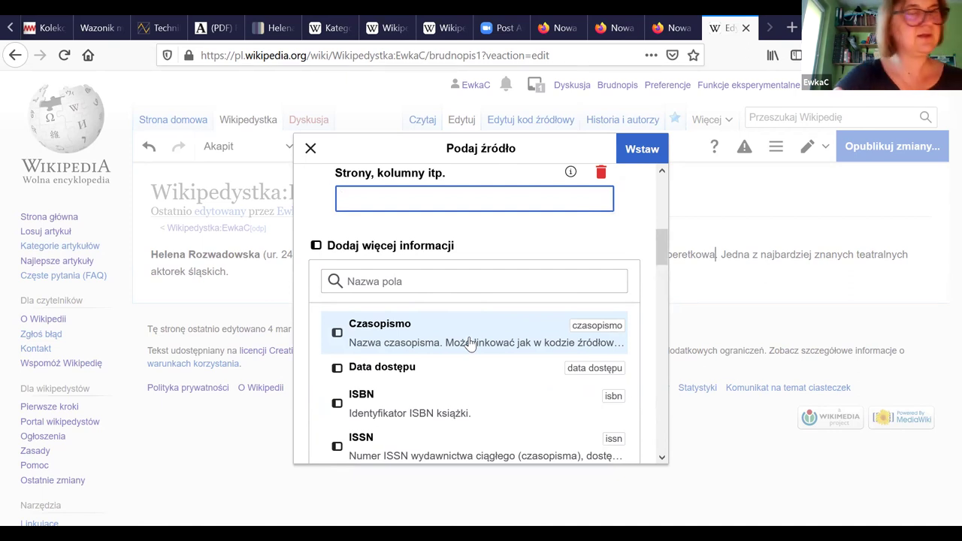
pyautogui.write('224')
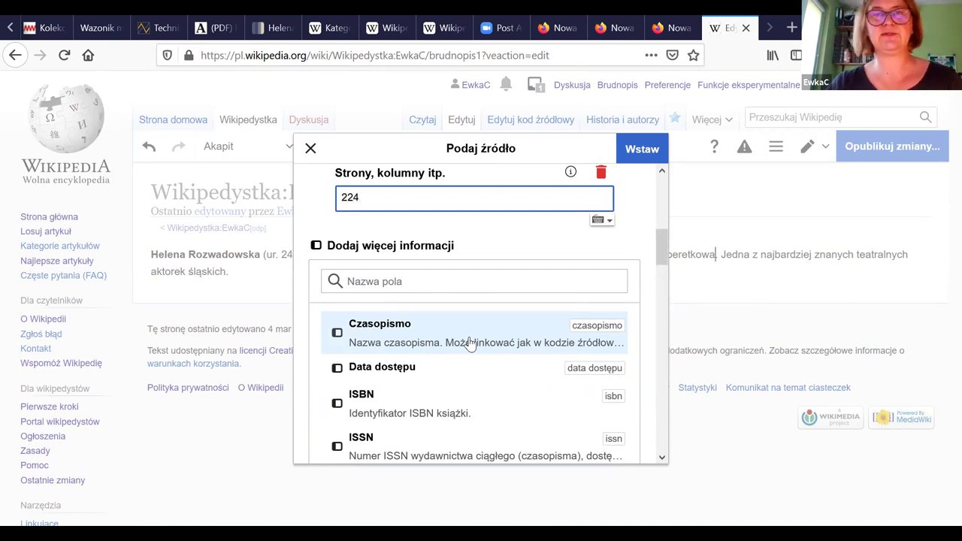
pyautogui.click(645, 154)
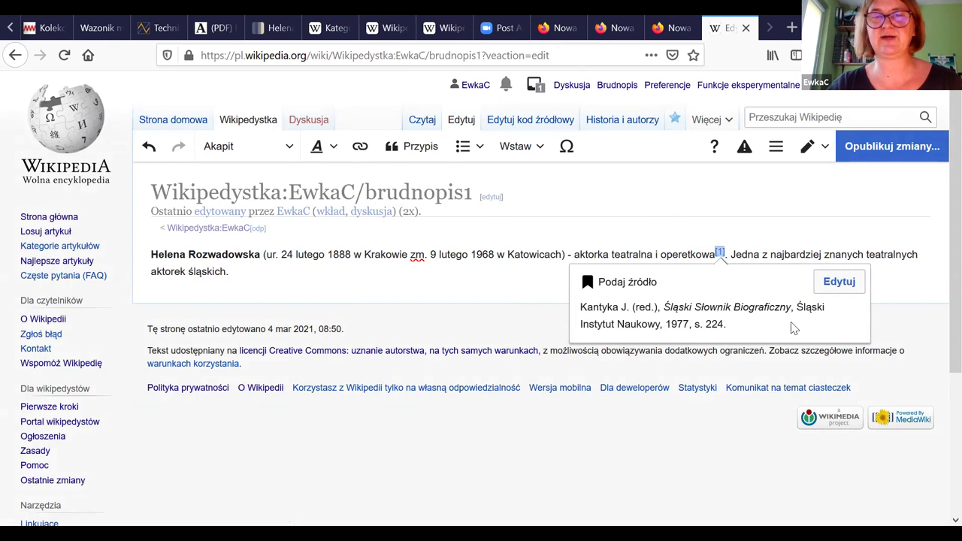
# Step: Review the inserted footnote's source details in its edit dialog, closing it without changes
pyautogui.click(840, 282)
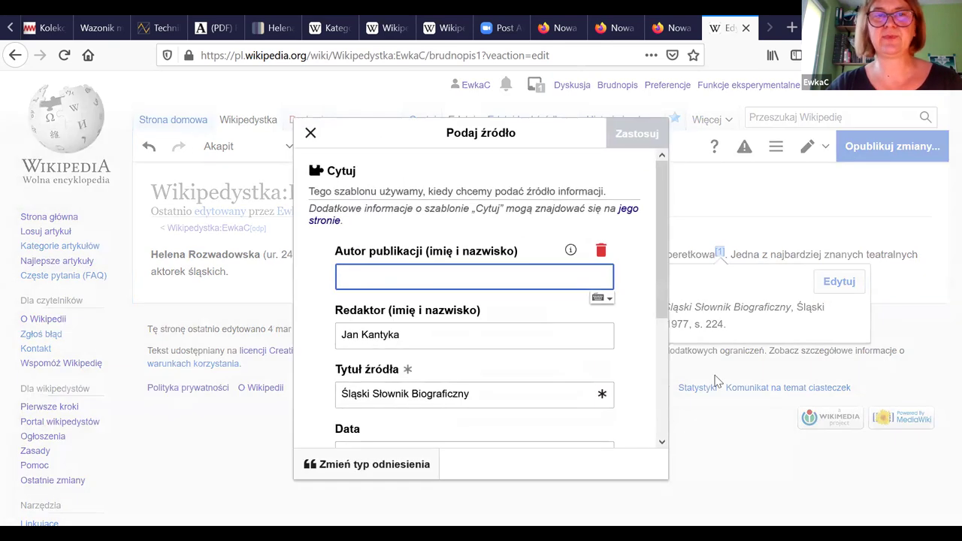
pyautogui.click(311, 133)
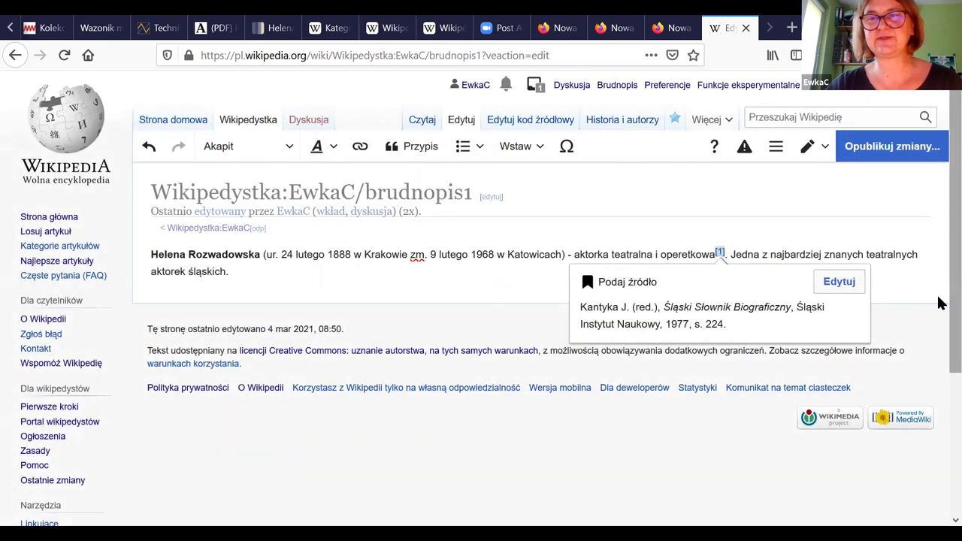
pyautogui.click(907, 291)
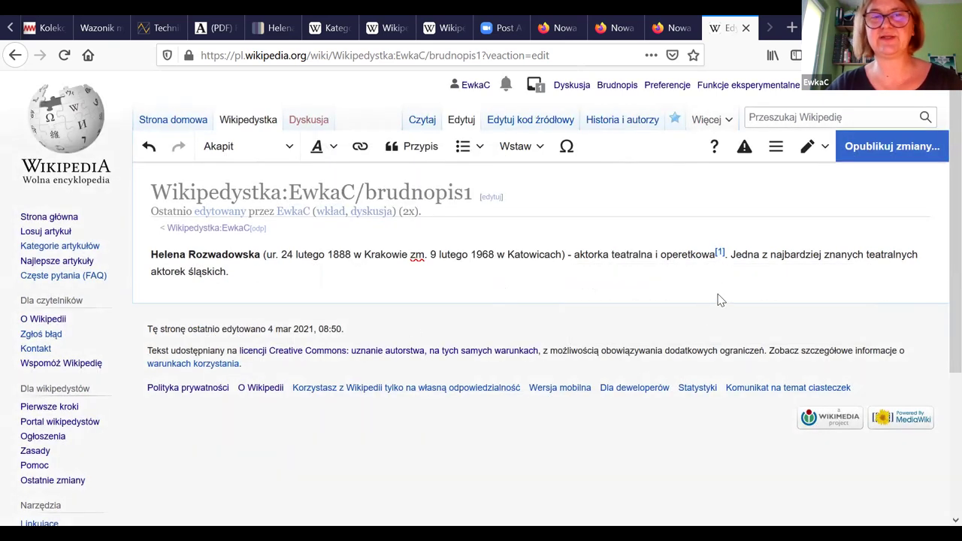
# Step: Add the line "Przypisy" below the opening paragraph and format it as "Podstawowy nagłówek rozdziału"
pyautogui.click(256, 275)
pyautogui.press('Return')
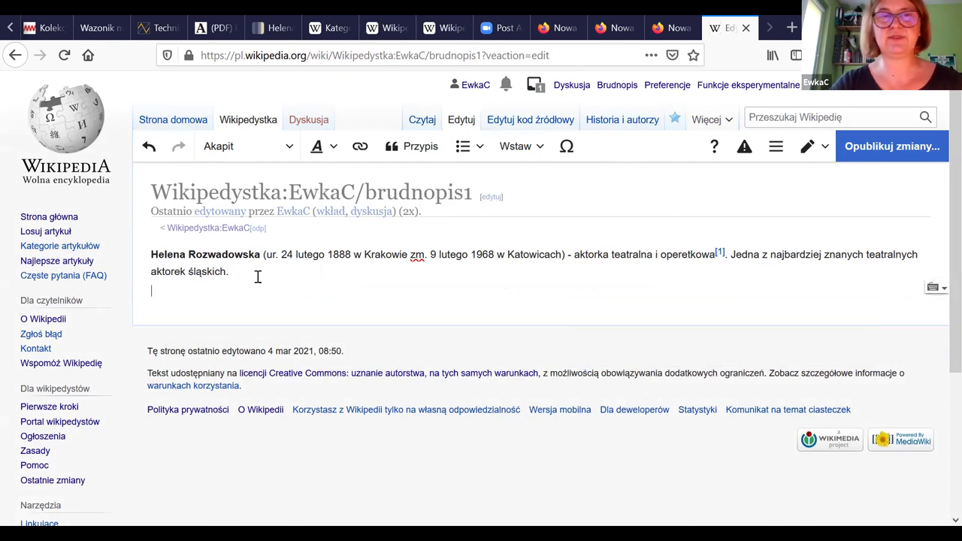
pyautogui.press('Return')
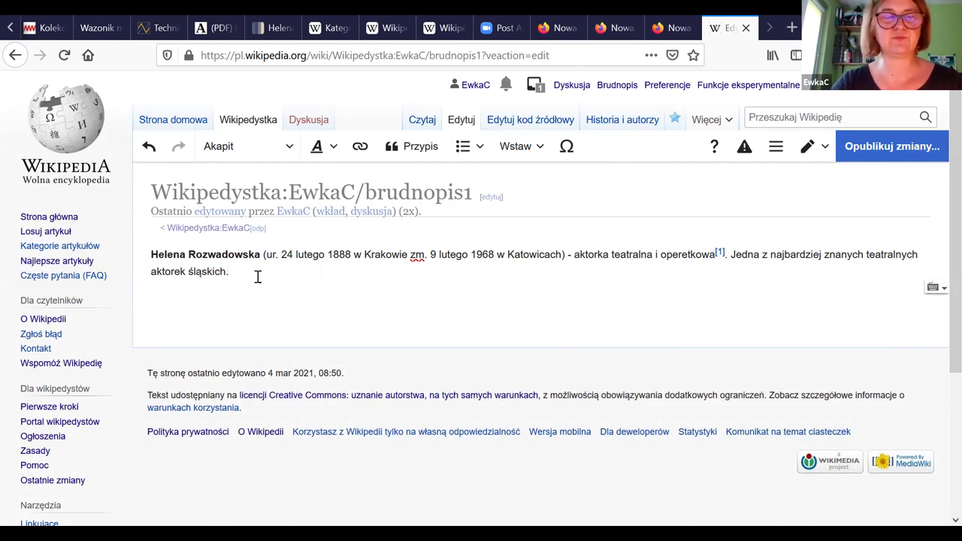
pyautogui.write('Przypis')
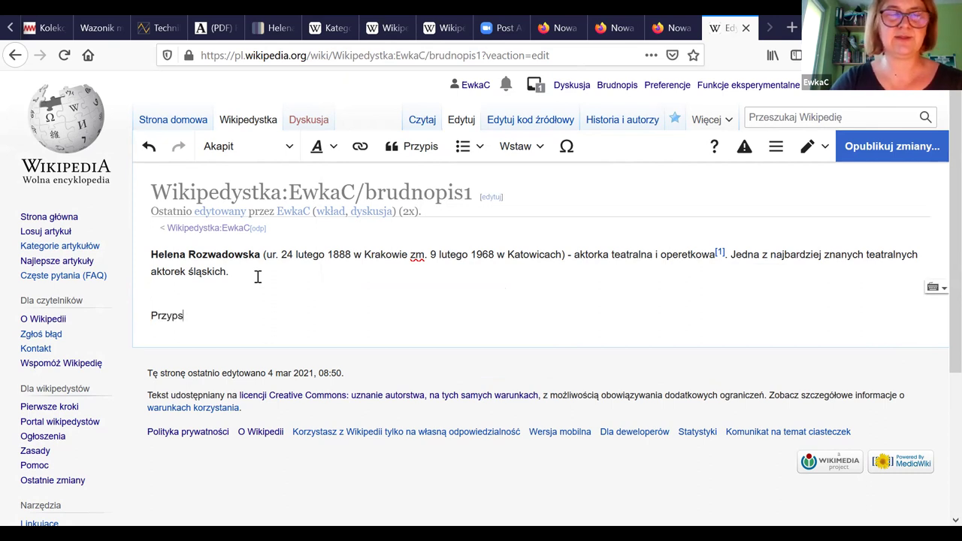
pyautogui.write('y')
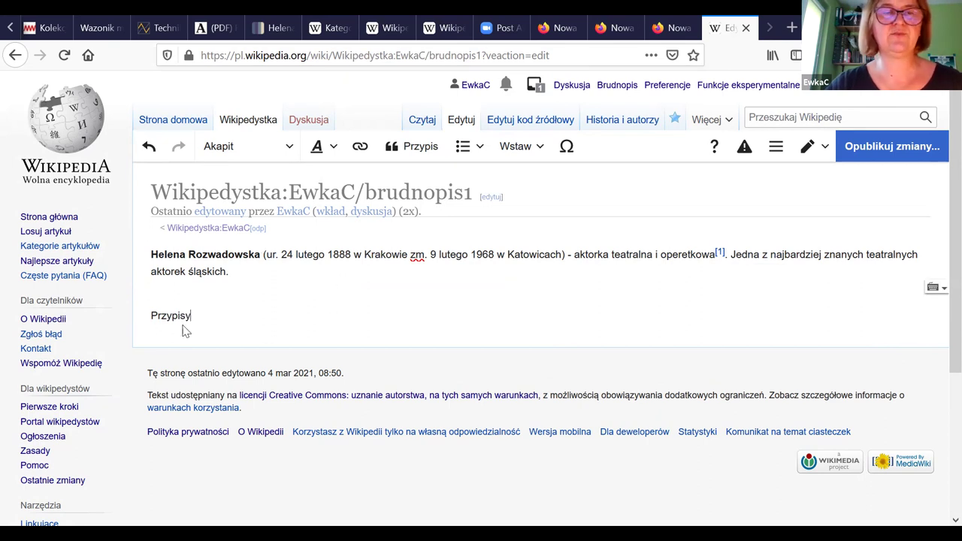
pyautogui.moveTo(150, 316); pyautogui.dragTo(194, 317)
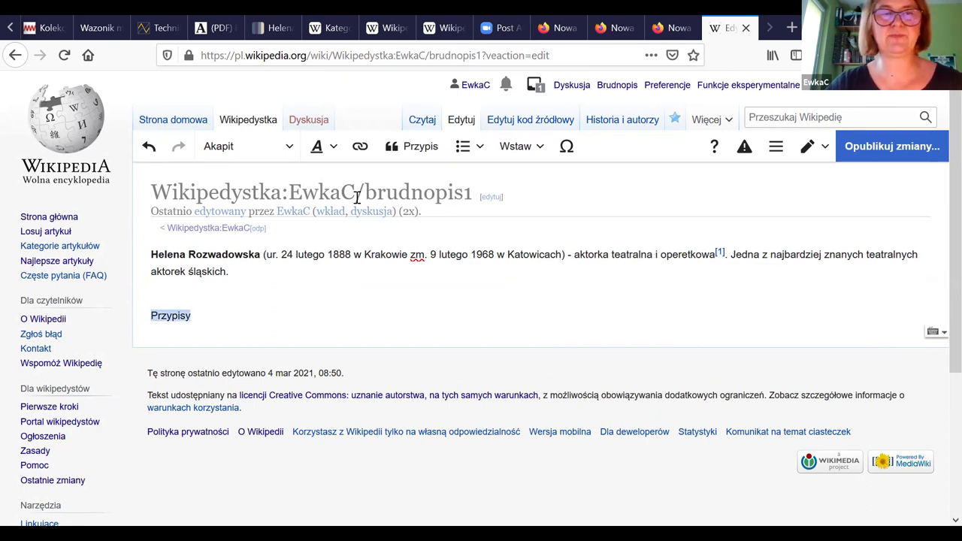
pyautogui.click(287, 154)
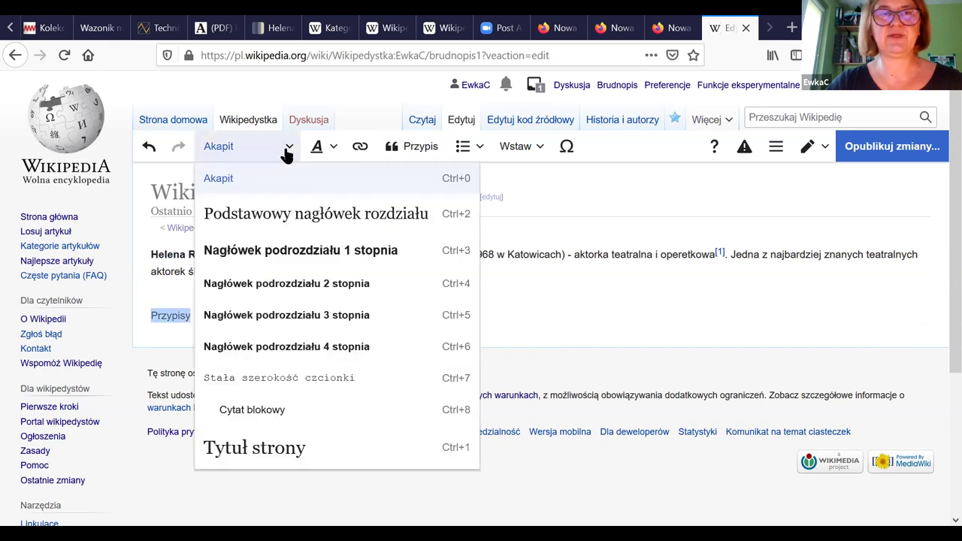
pyautogui.click(266, 214)
# Step: Insert a footnote list ("Lista przypisów") on a new line under the "Przypisy" heading
pyautogui.click(230, 328)
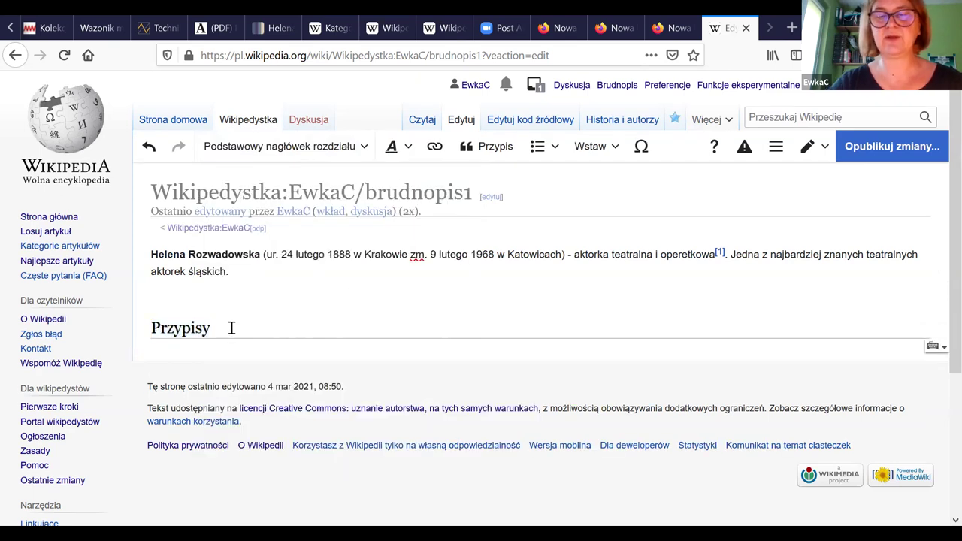
pyautogui.press('Return')
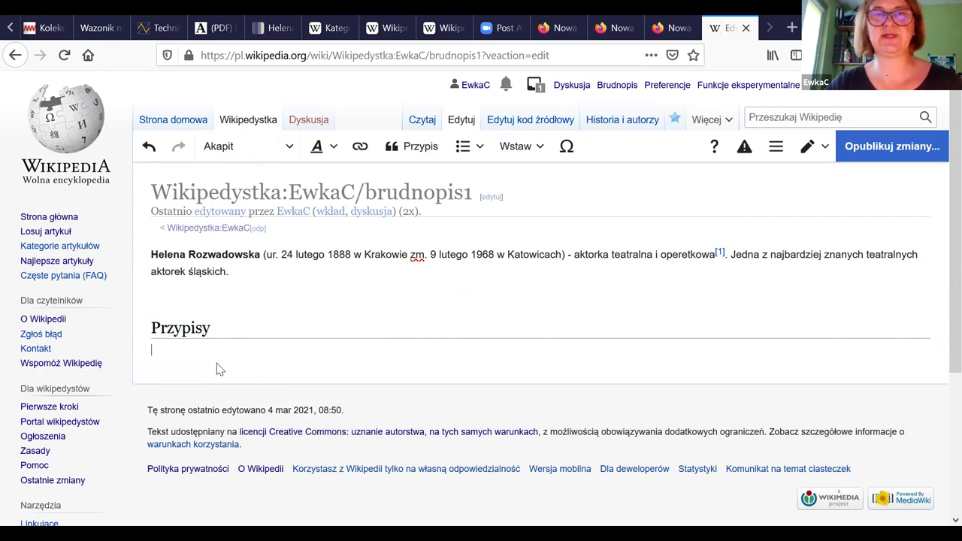
pyautogui.click(538, 150)
pyautogui.click(543, 276)
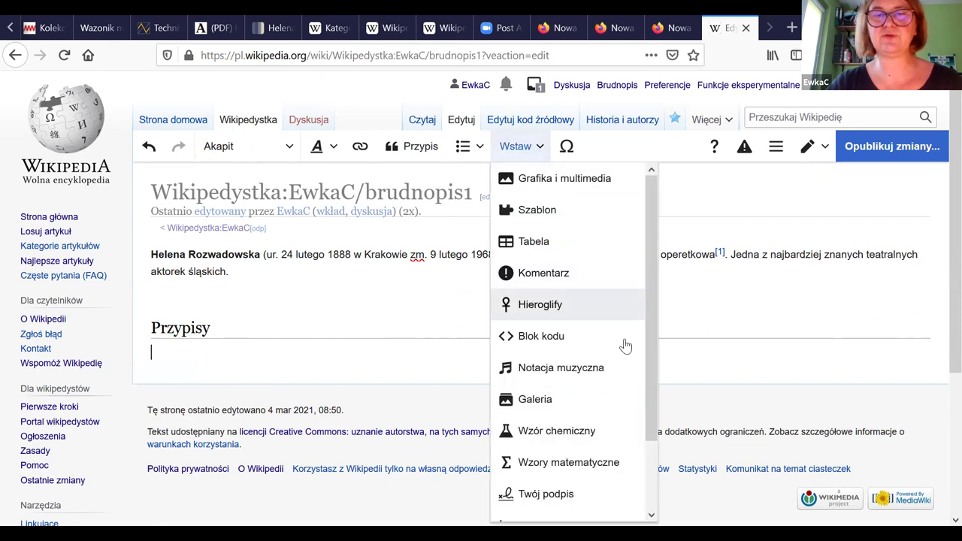
pyautogui.scroll(-6, 625, 346)
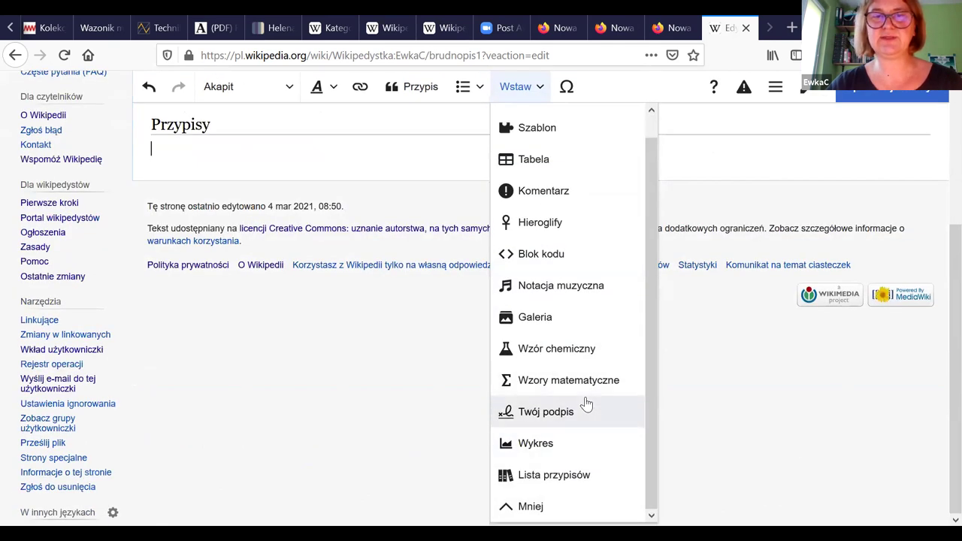
pyautogui.click(564, 475)
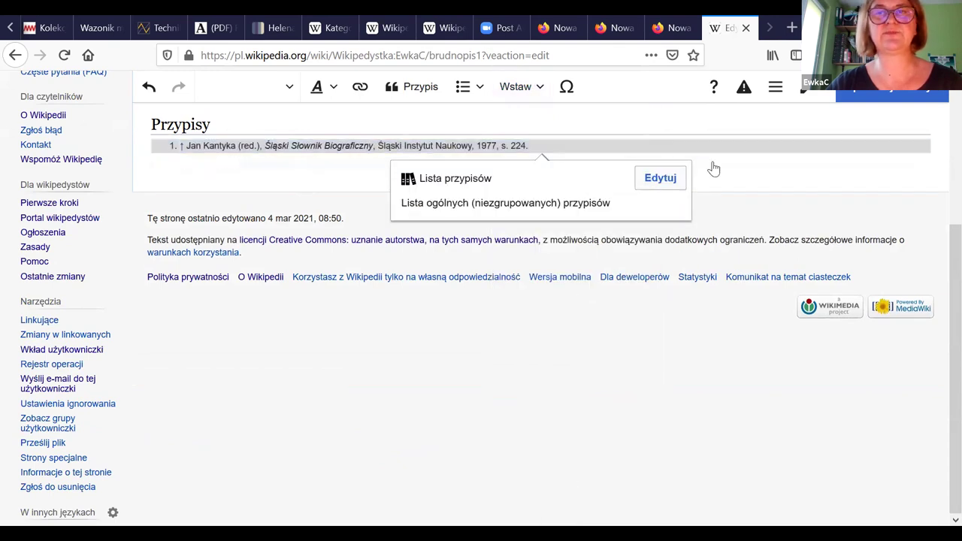
pyautogui.scroll(3, 664, 195)
pyautogui.click(482, 290)
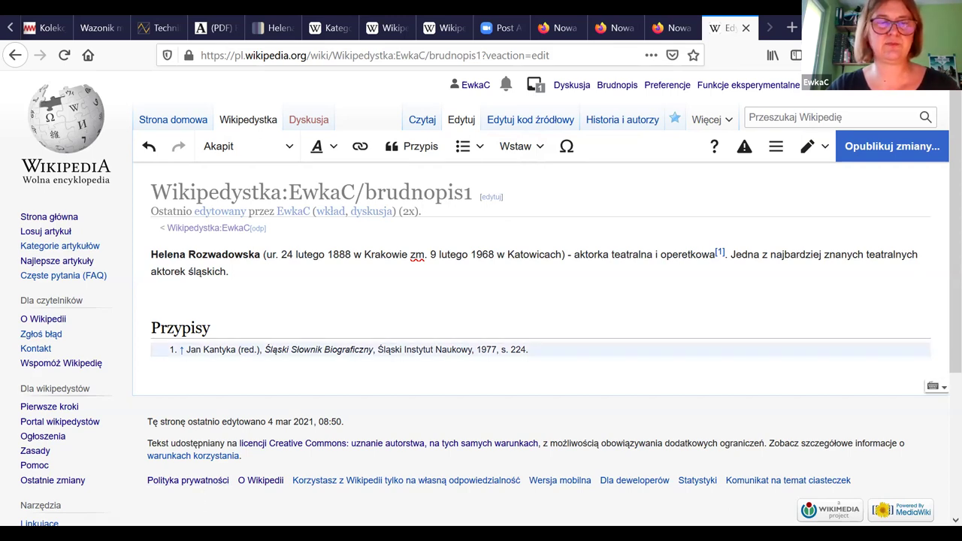
pyautogui.click(404, 281)
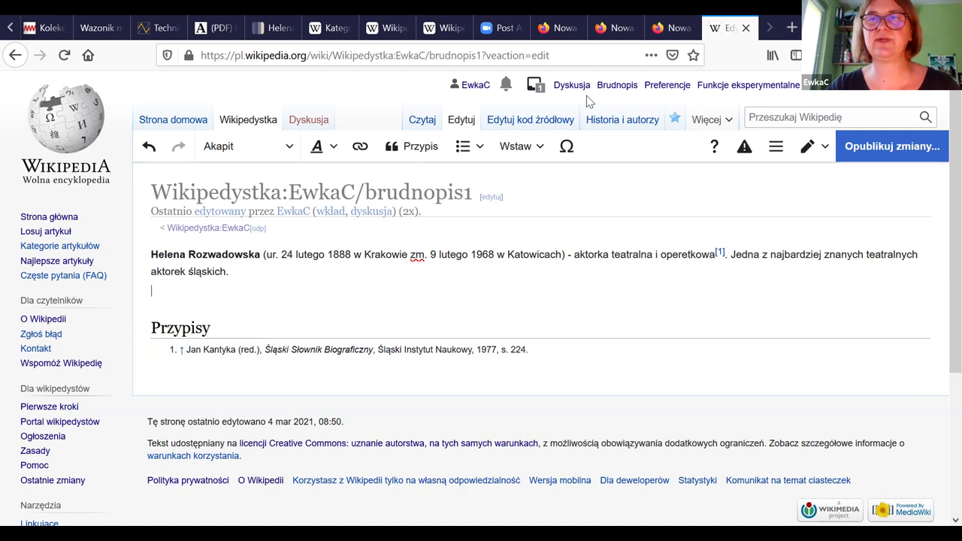
# Step: Open the actress's biography page on Encyklopedia Teatru Polskiego, skim it and copy its web address
pyautogui.click(9, 28)
pyautogui.click(9, 28)
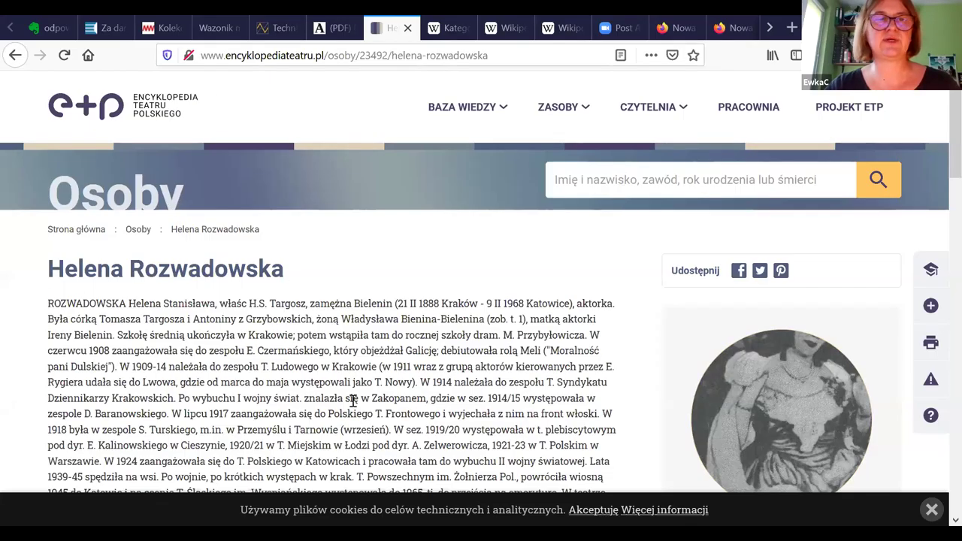
pyautogui.scroll(-2, 568, 342)
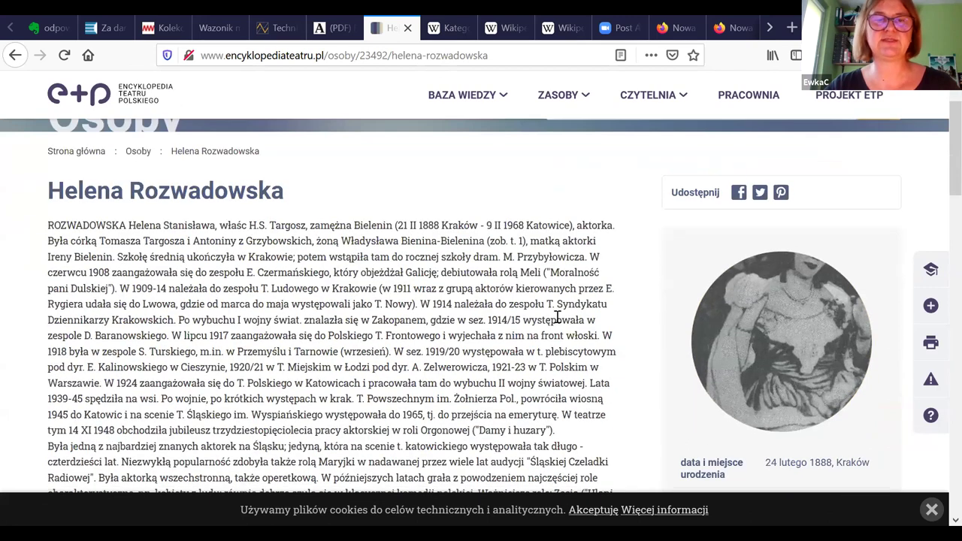
pyautogui.scroll(-4, 557, 317)
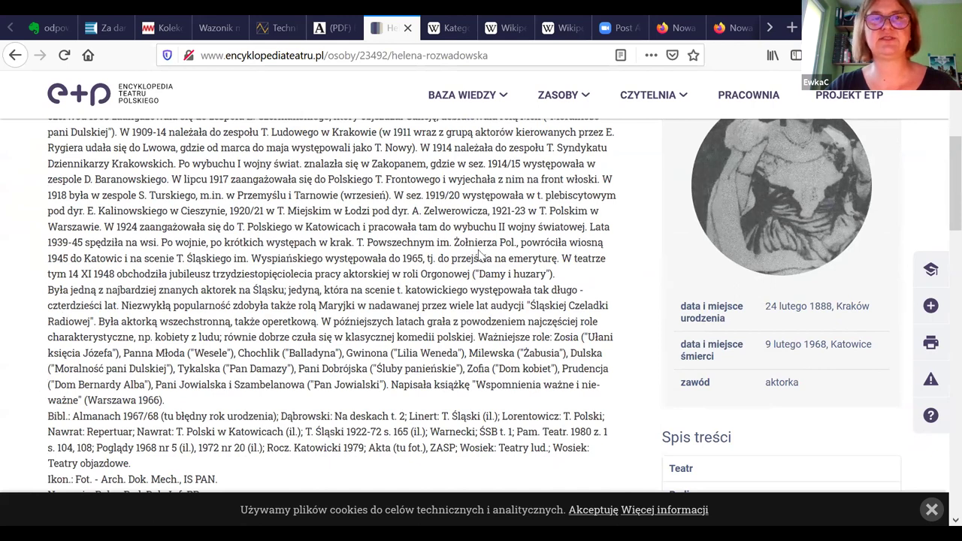
pyautogui.scroll(3, 474, 252)
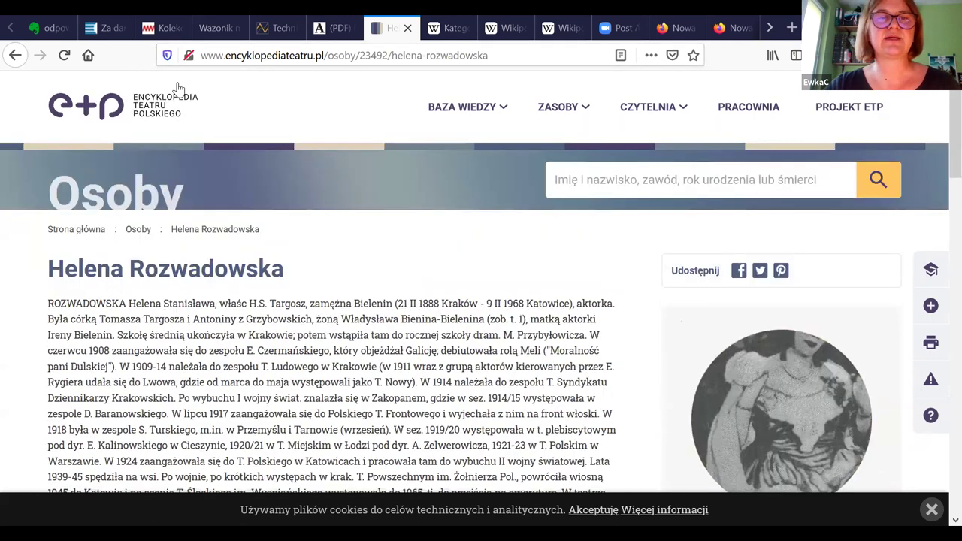
pyautogui.hotkey('ctrl', 'l')
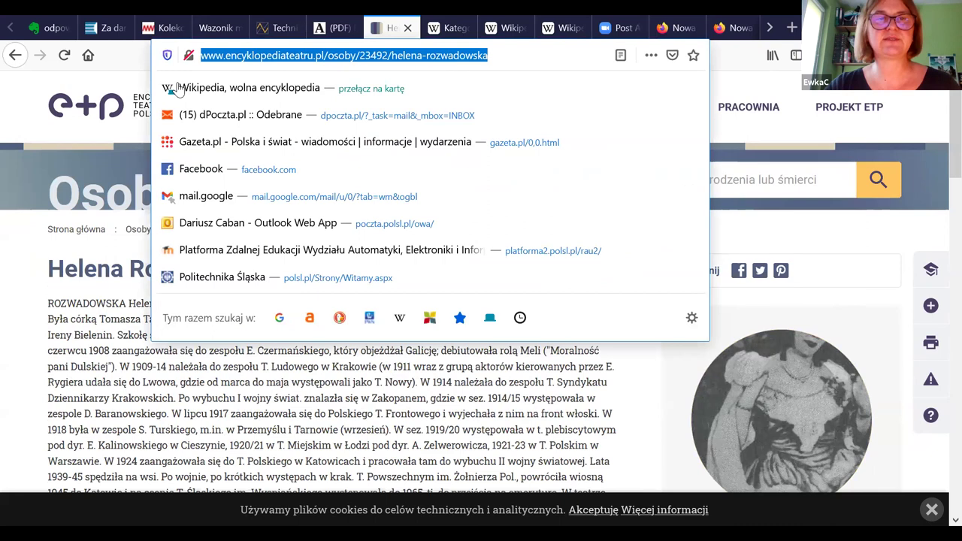
pyautogui.rightClick(229, 59)
pyautogui.click(271, 106)
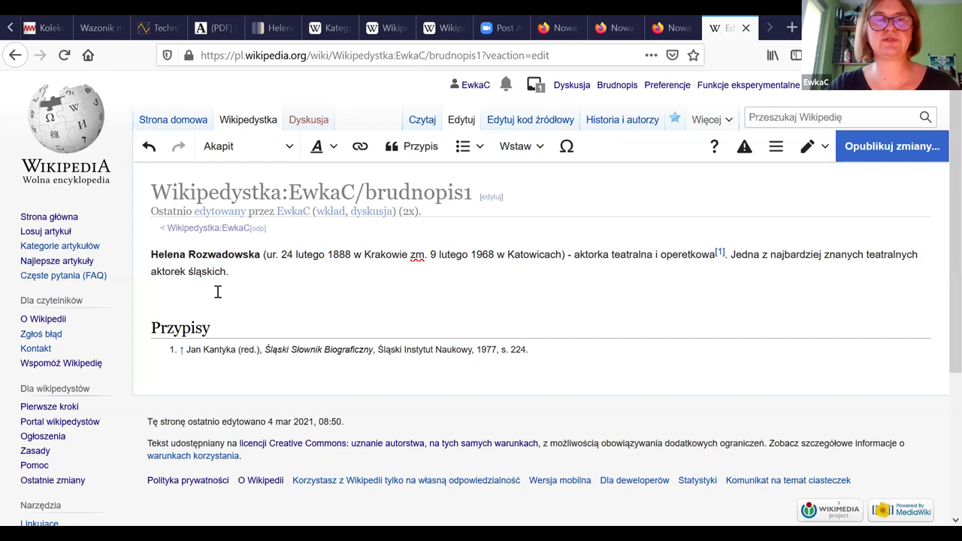
# Step: Try to generate an automatic footnote from the copied web address after "aktorek śląskich"
pyautogui.click(414, 148)
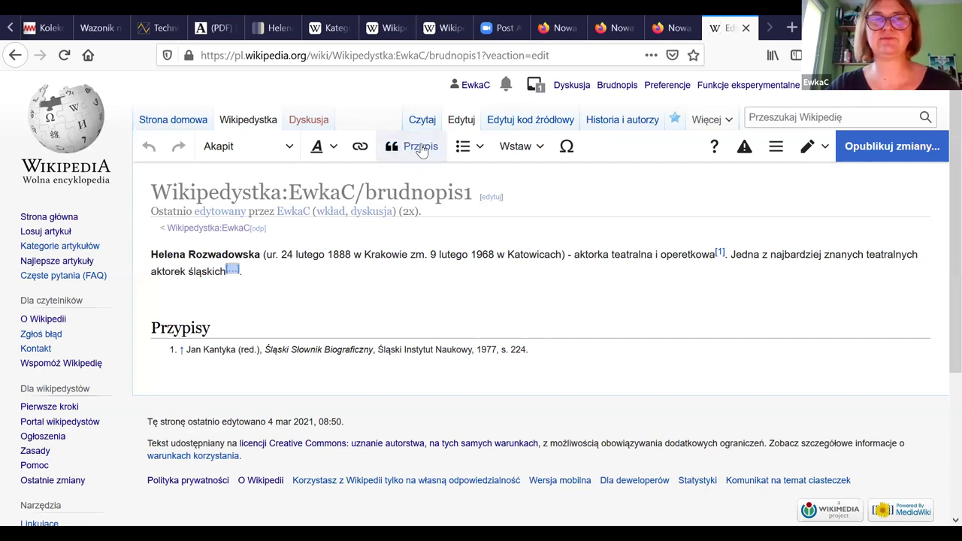
pyautogui.click(206, 325)
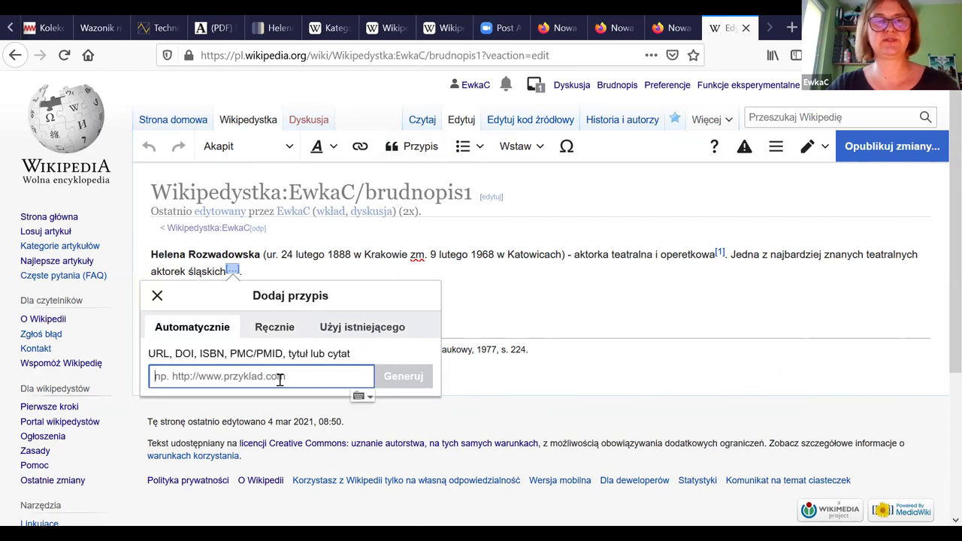
pyautogui.hotkey('ctrl', 'v')
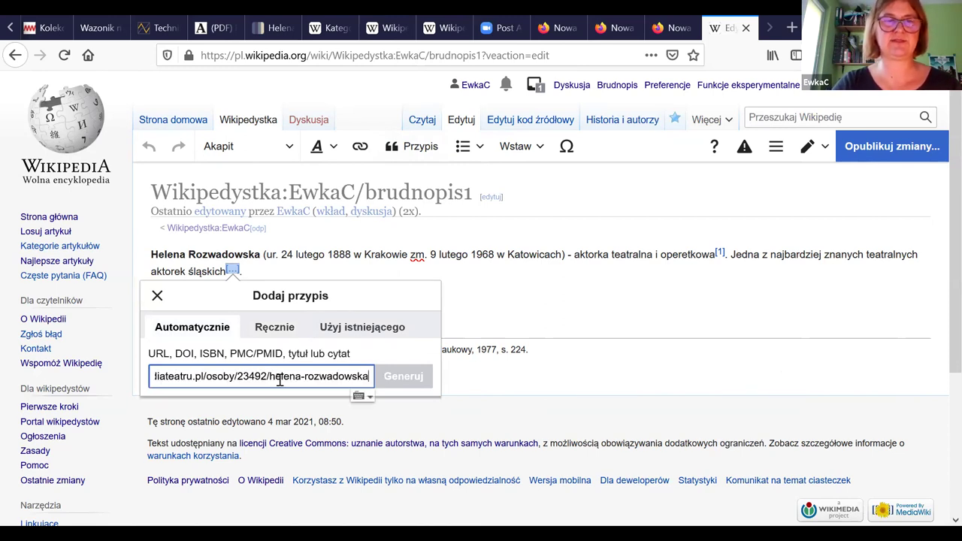
pyautogui.click(410, 380)
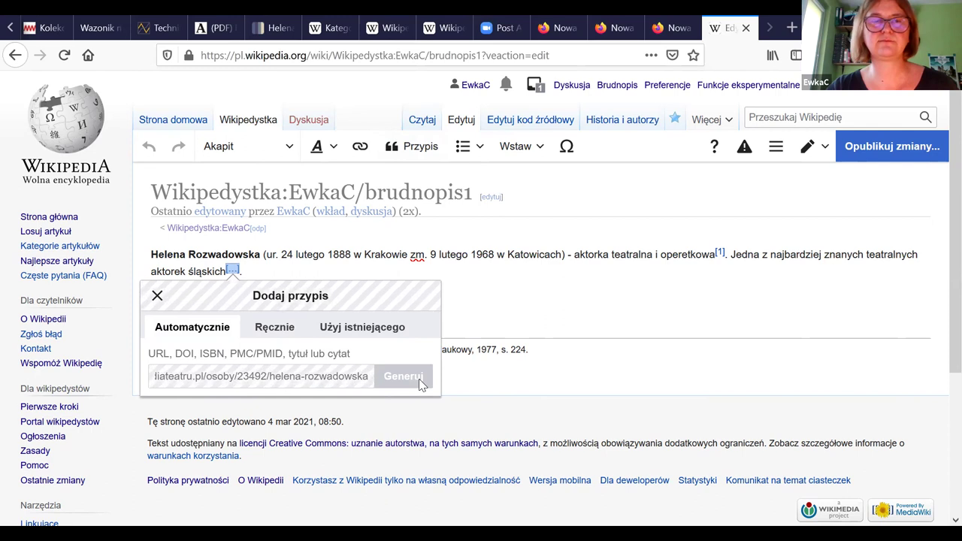
pyautogui.click(403, 337)
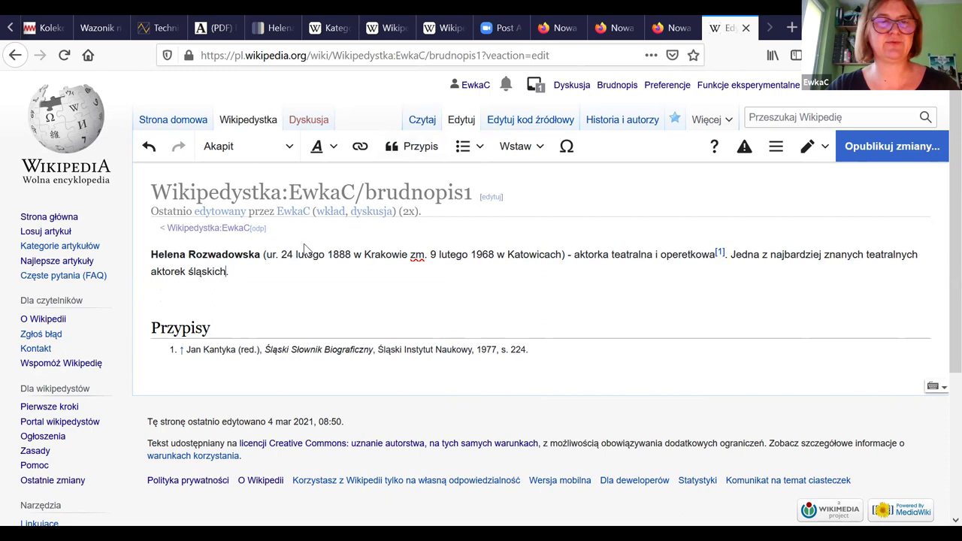
# Step: Generate a footnote automatically from the copied Encyklopedia Teatru Polskiego address and insert it after "aktorek śląskich"
pyautogui.click(428, 155)
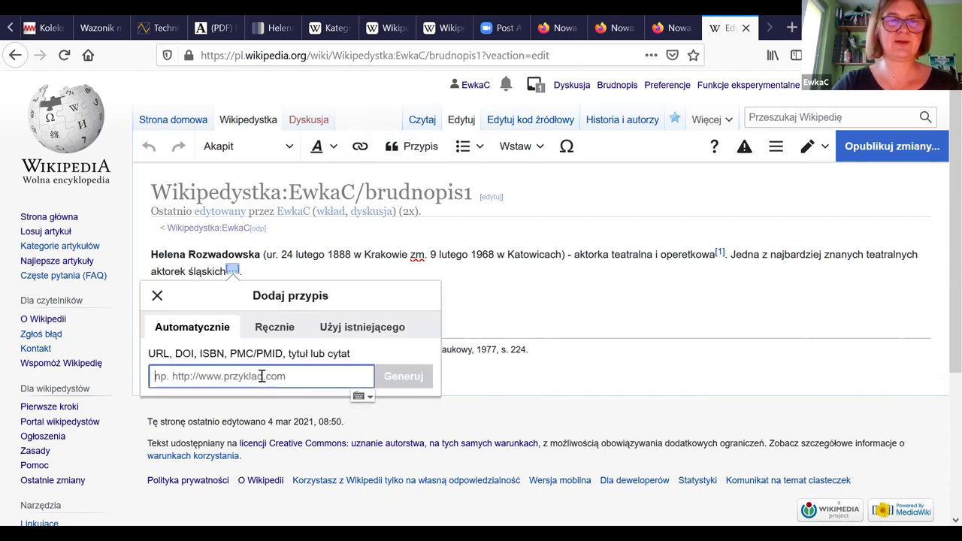
pyautogui.hotkey('ctrl', 'v')
pyautogui.click(415, 384)
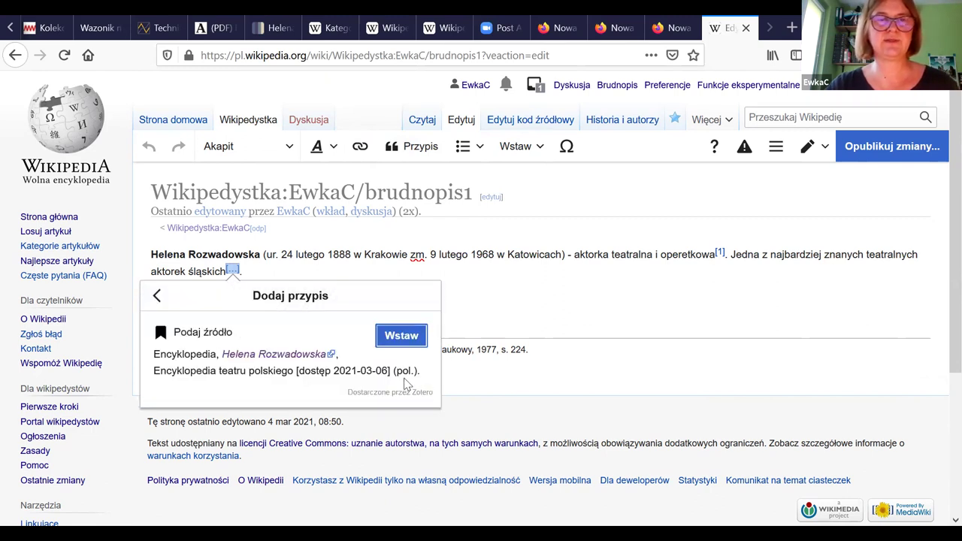
pyautogui.click(391, 342)
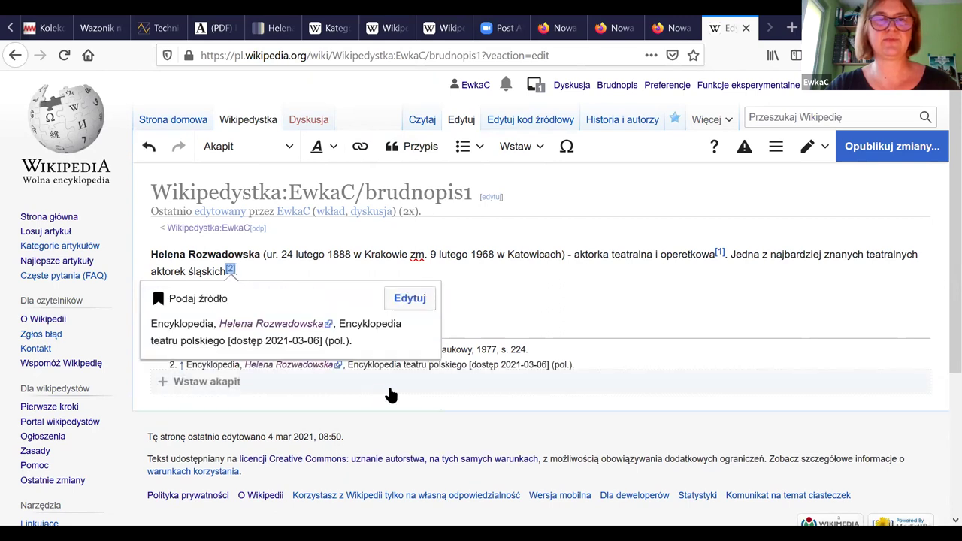
pyautogui.click(520, 298)
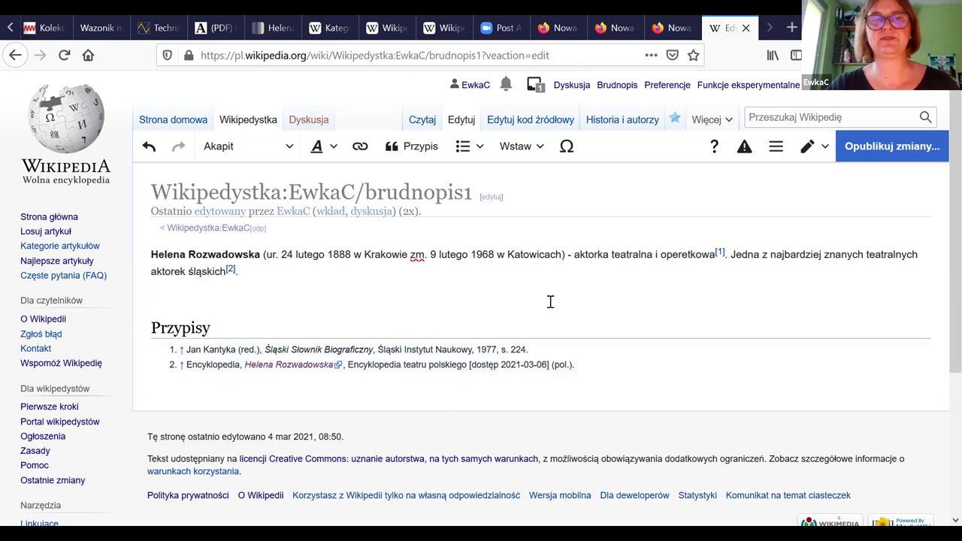
# Step: Reuse the existing "Śląski Słownik Biograficzny" footnote directly after footnote 2 at the end of the opening paragraph
pyautogui.click(231, 269)
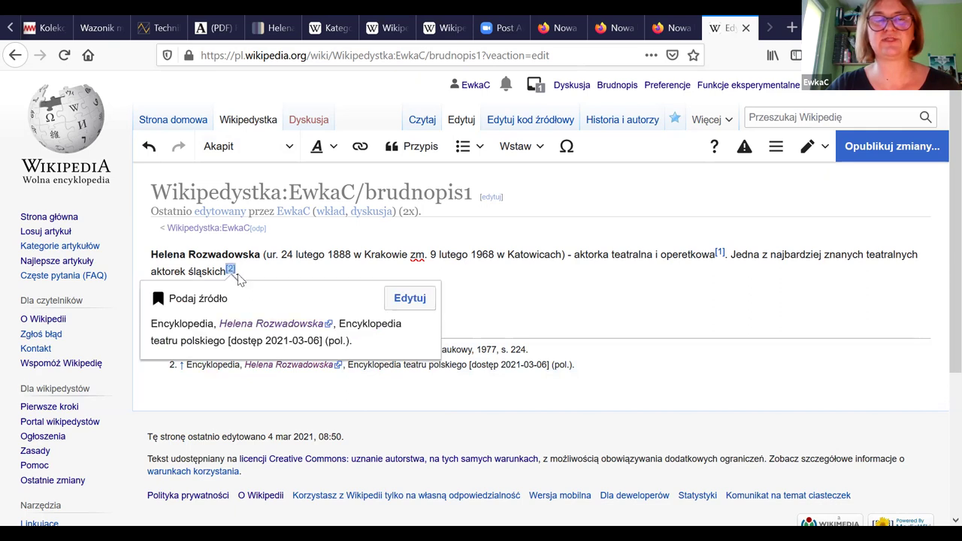
pyautogui.click(236, 271)
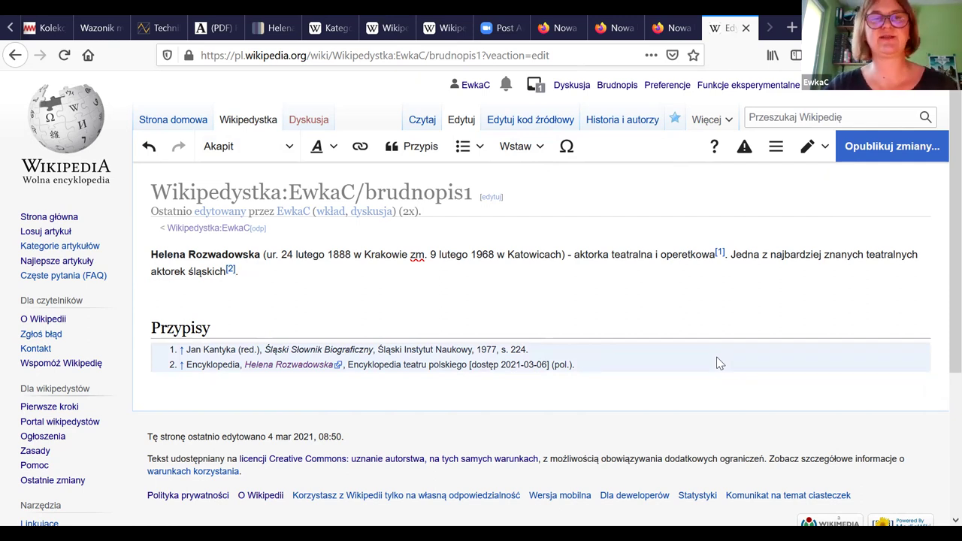
pyautogui.click(425, 153)
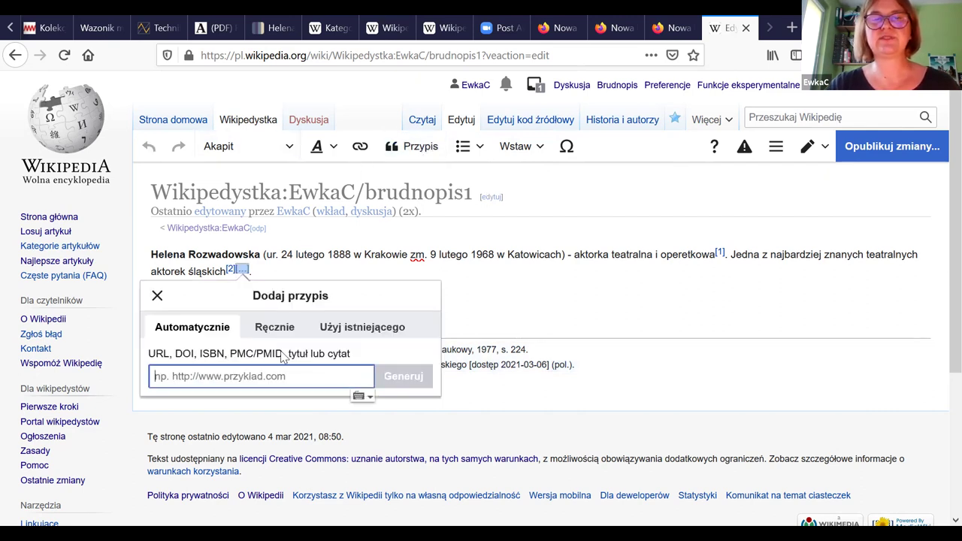
pyautogui.click(360, 328)
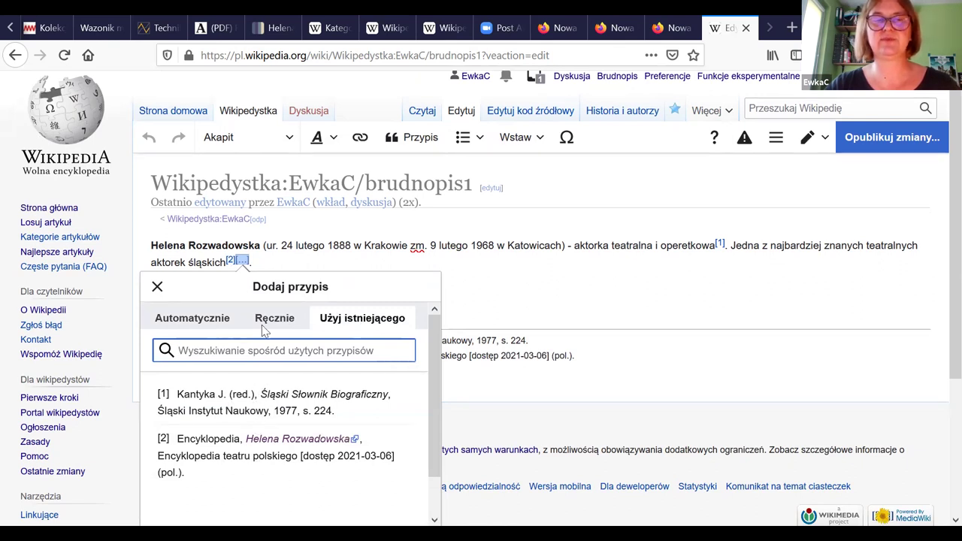
pyautogui.click(251, 407)
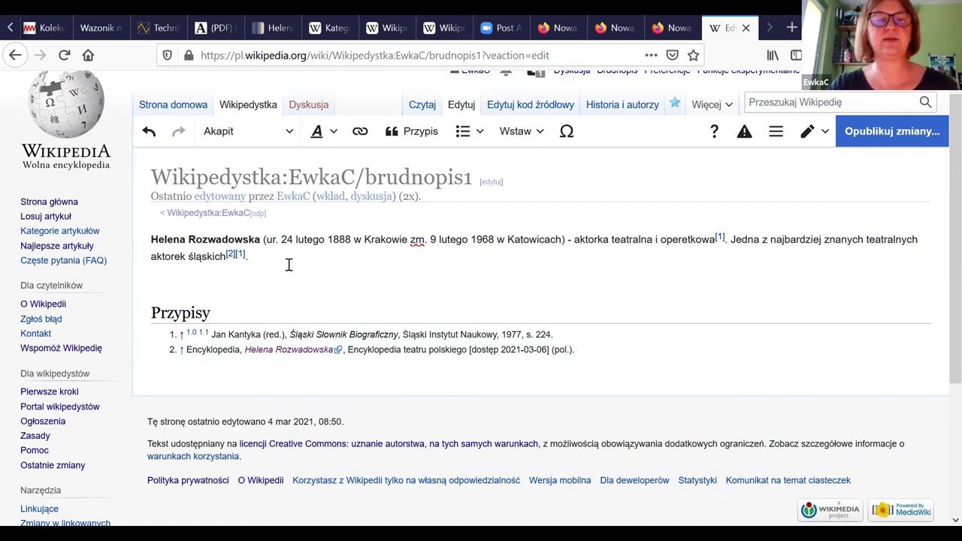
# Step: Add the line "Życiorys" below the opening paragraph and format it as "Podstawowy nagłówek rozdziału"
pyautogui.press('Return')
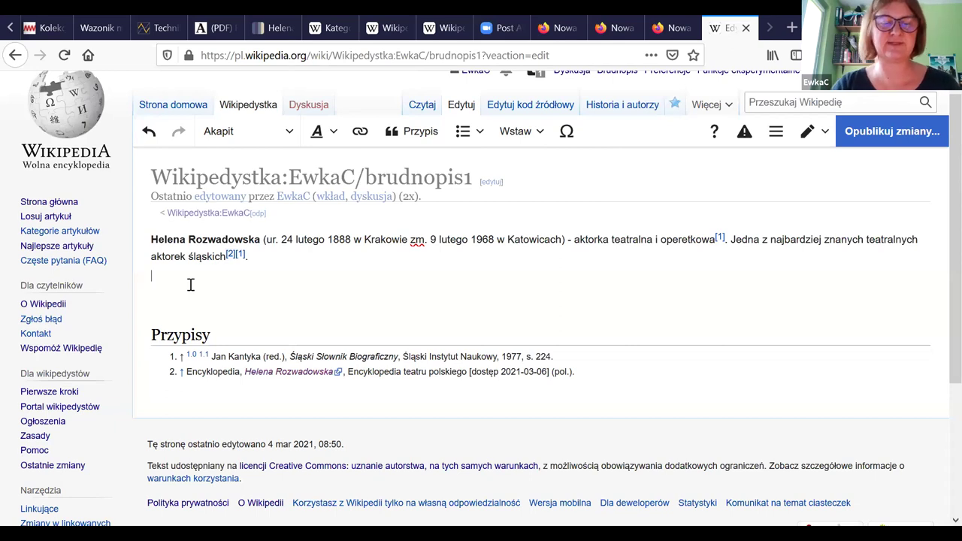
pyautogui.write('Ż')
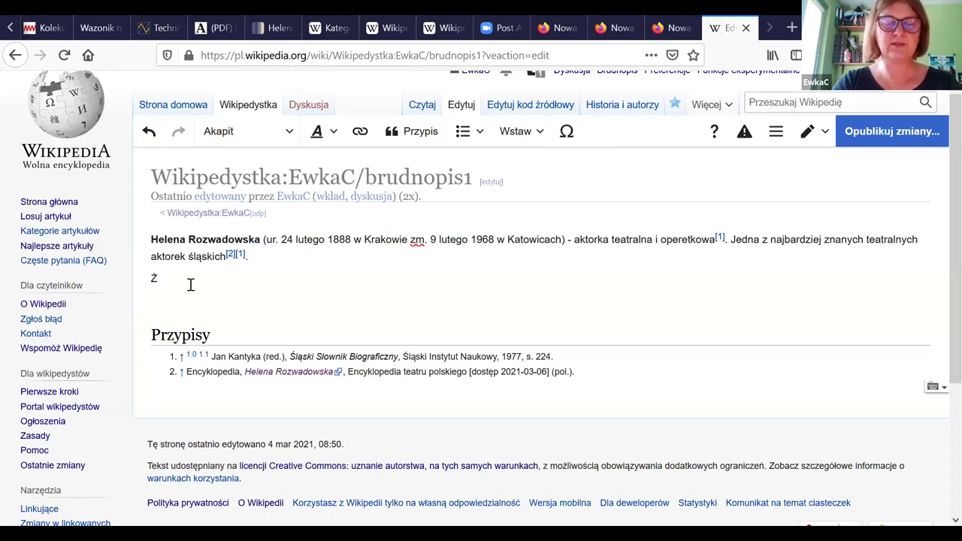
pyautogui.write('yciorys')
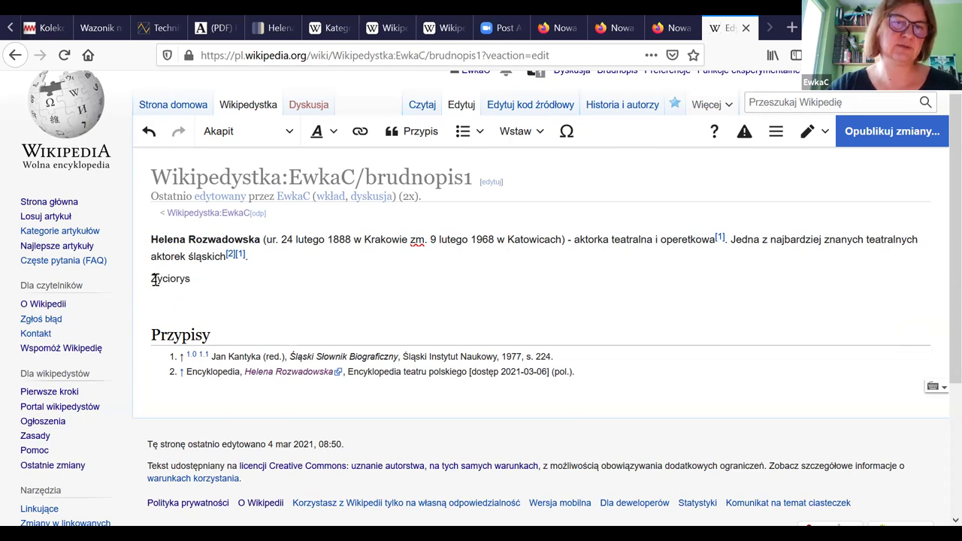
pyautogui.moveTo(153, 279); pyautogui.dragTo(198, 277)
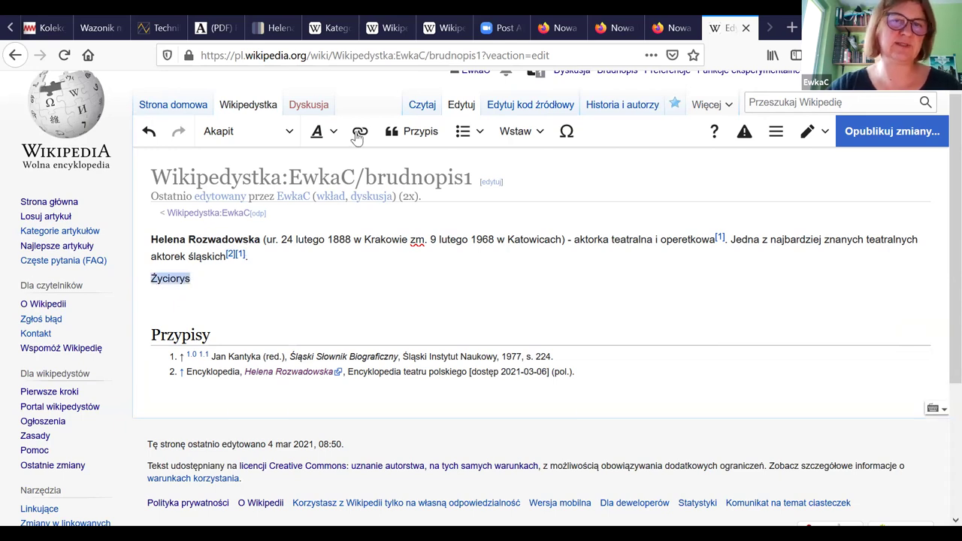
pyautogui.click(285, 138)
pyautogui.hotkey('ctrl', '2')
pyautogui.click(215, 296)
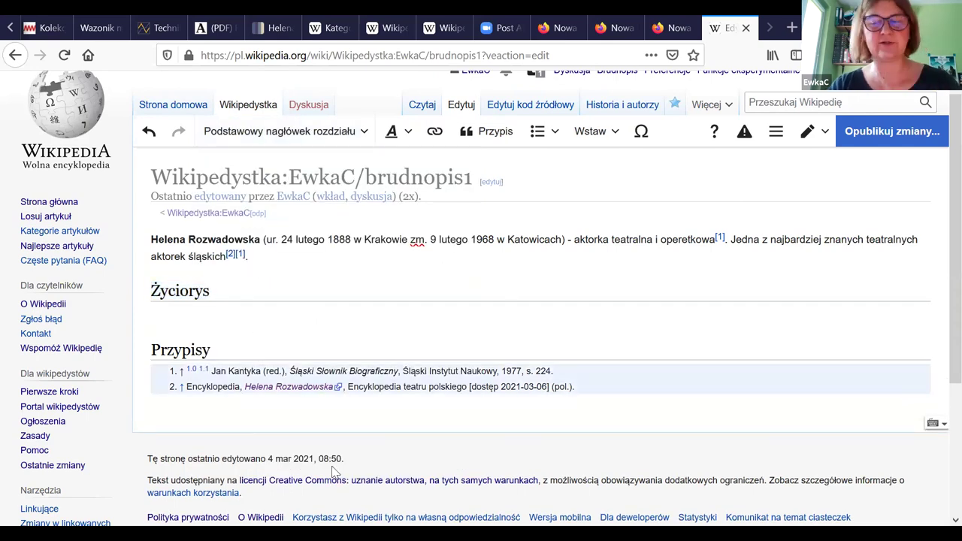
# Step: Add the placeholder paragraph "Helena itd itd........" under the "Życiorys" heading
pyautogui.press('Return')
pyautogui.write('helena')
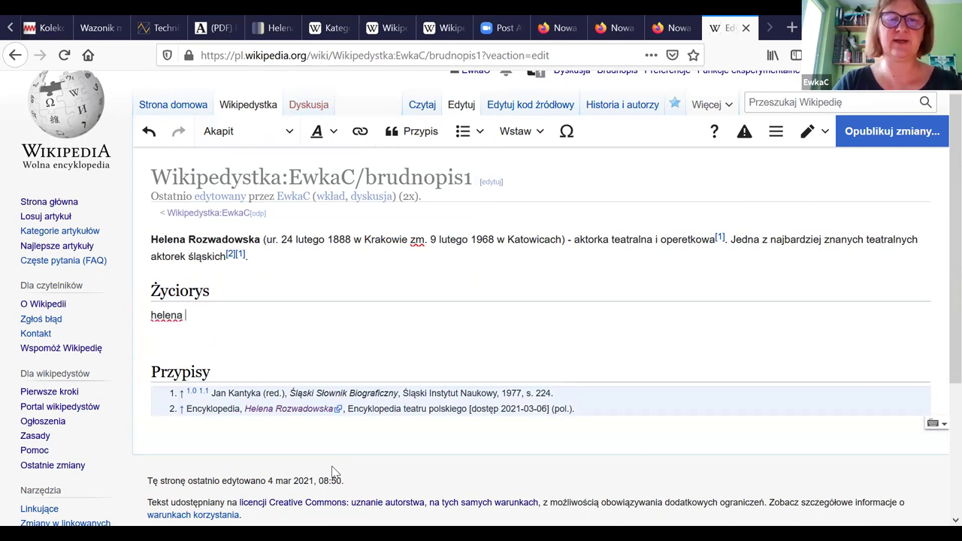
pyautogui.press('BackSpace')
pyautogui.press('BackSpace')
pyautogui.press('BackSpace')
pyautogui.press('BackSpace')
pyautogui.press('BackSpace')
pyautogui.press('BackSpace')
pyautogui.press('BackSpace')
pyautogui.write('Helena itd itd........')
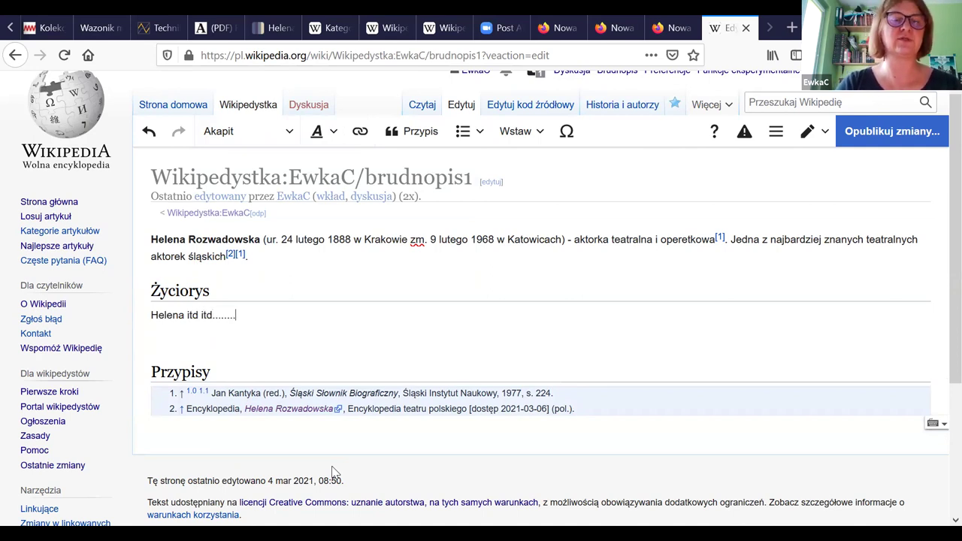
# Step: Add the line "Lata szkolne" below the placeholder paragraph in the "Życiorys" section
pyautogui.press('Return')
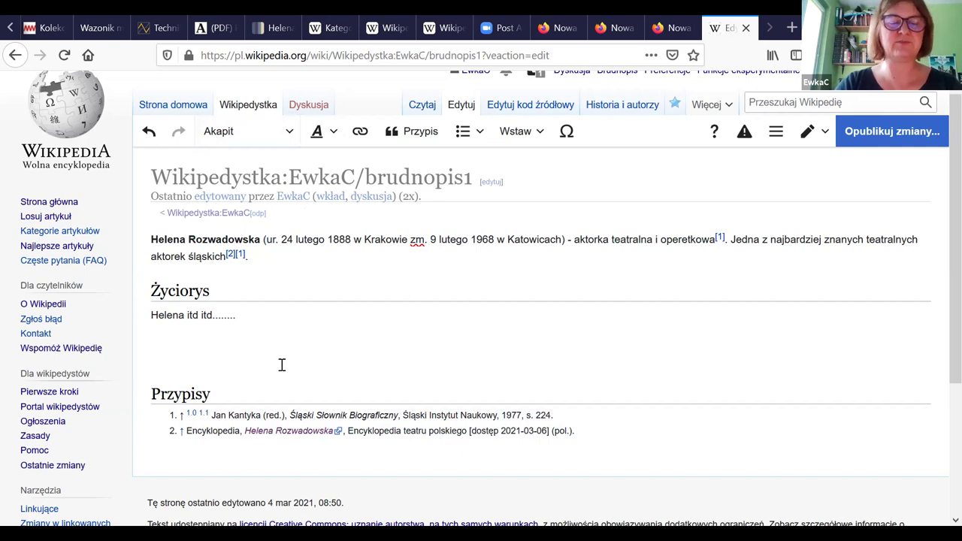
pyautogui.write('lata')
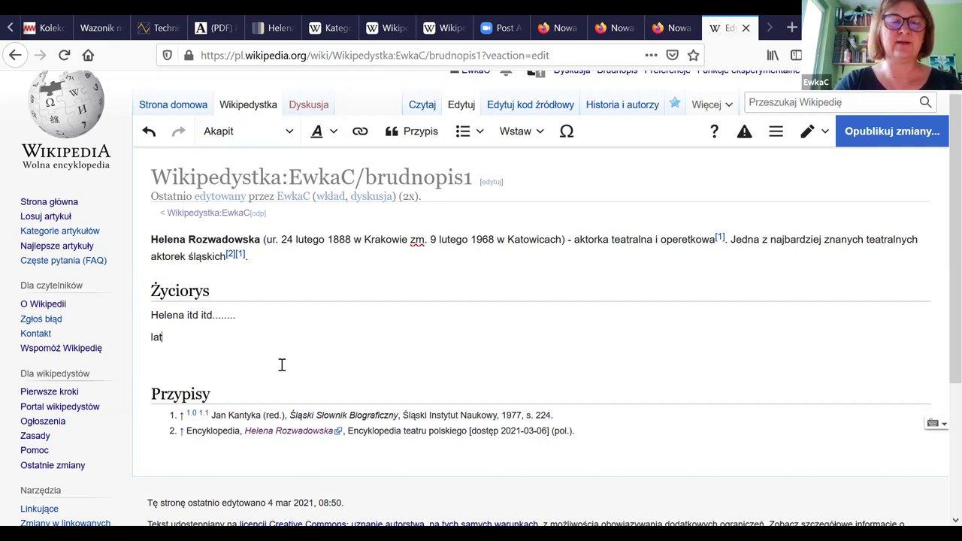
pyautogui.press('BackSpace')
pyautogui.press('BackSpace')
pyautogui.press('BackSpace')
pyautogui.press('BackSpace')
pyautogui.press('BackSpace')
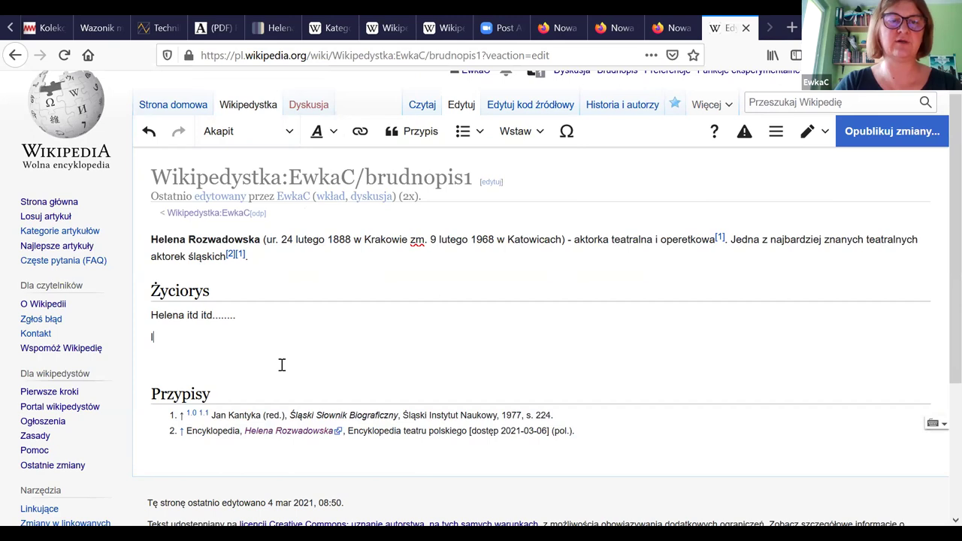
pyautogui.write('Lata szkolne')
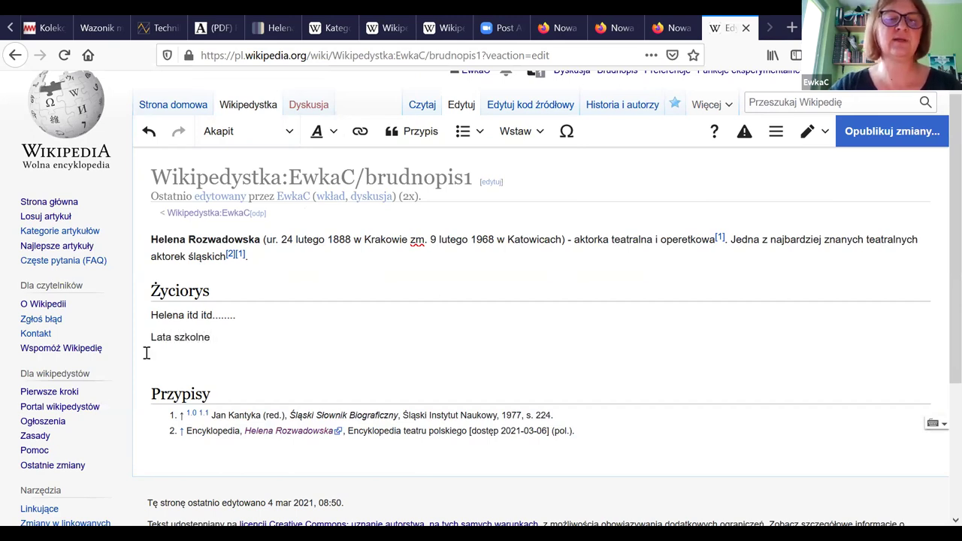
# Step: Format the line "Lata szkolne" as "Nagłówek podrozdziału 1 stopnia" and add an empty paragraph beneath it
pyautogui.moveTo(151, 338); pyautogui.dragTo(217, 339)
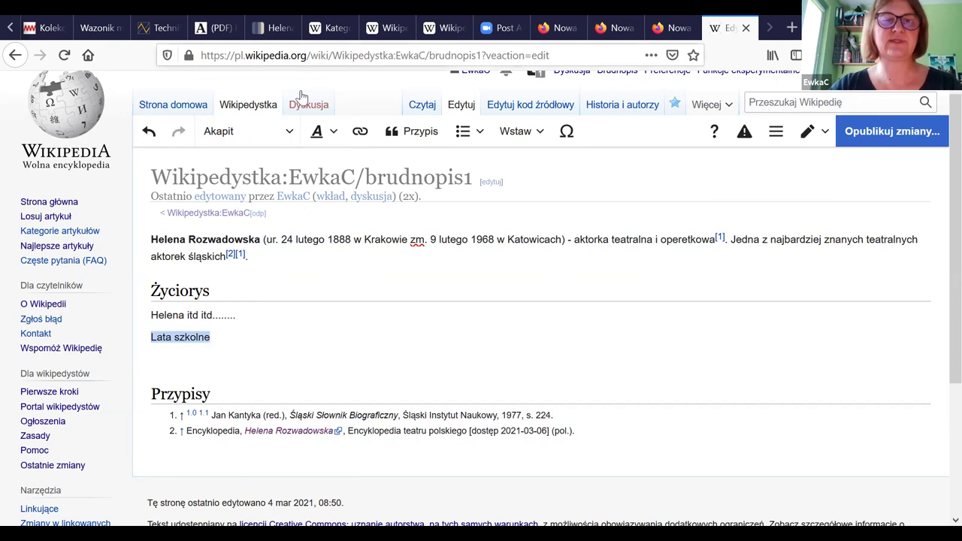
pyautogui.click(286, 133)
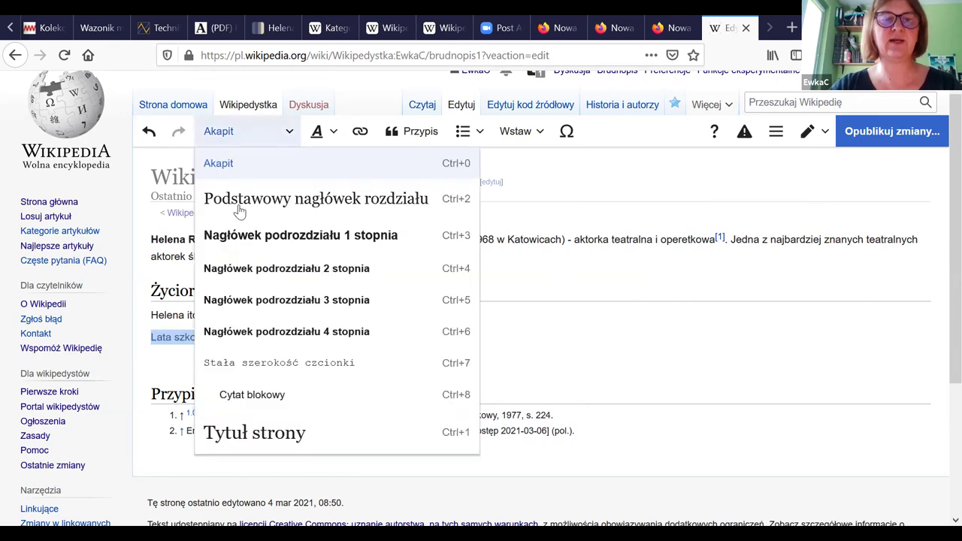
pyautogui.click(314, 239)
pyautogui.click(264, 352)
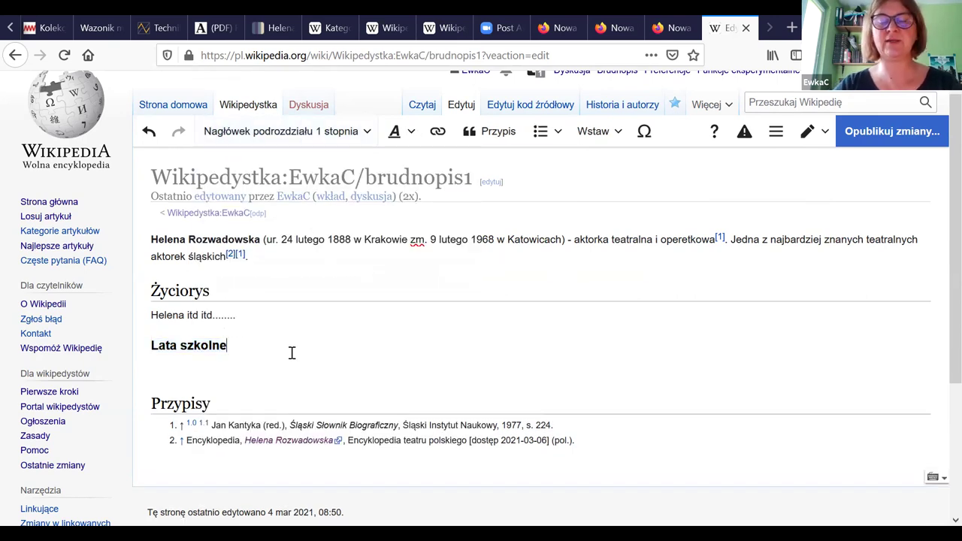
pyautogui.press('Return')
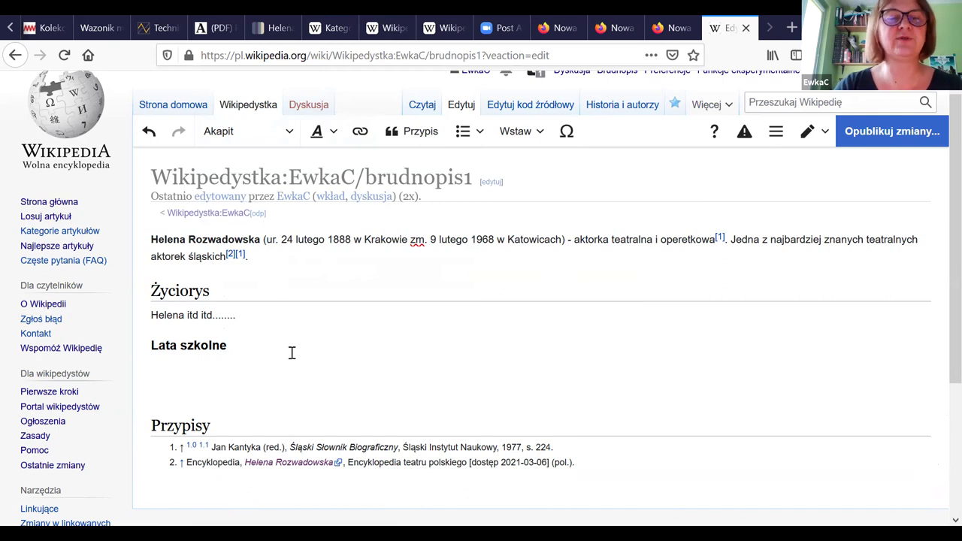
pyautogui.click(285, 356)
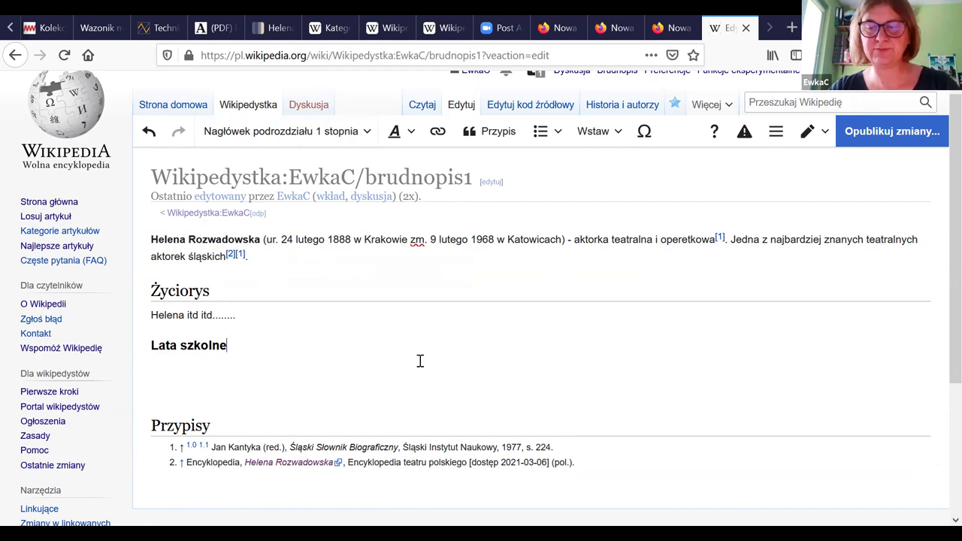
# Step: Add the line "Uwagi" above the "Przypisy" heading, followed by an empty paragraph
pyautogui.scroll(-1, 357, 325)
pyautogui.scroll(-4, 357, 325)
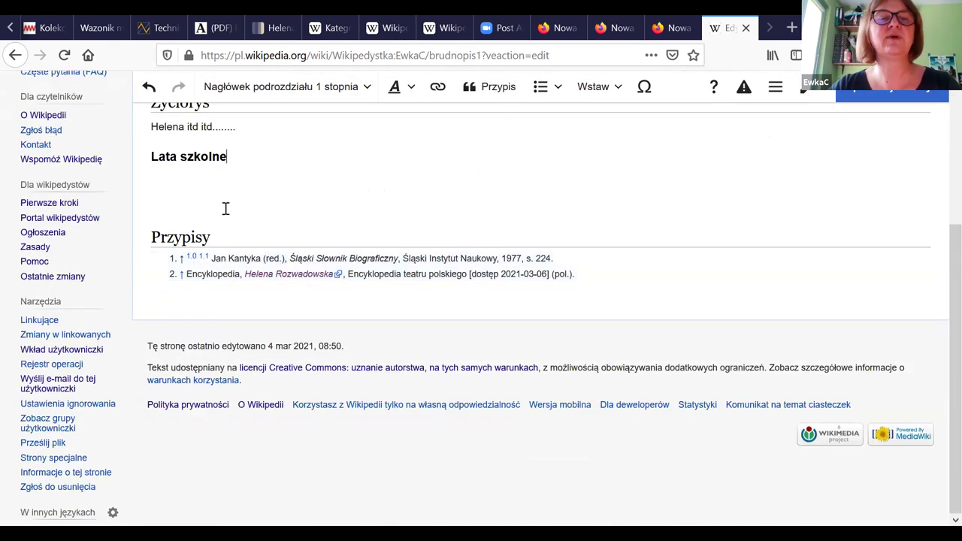
pyautogui.click(402, 213)
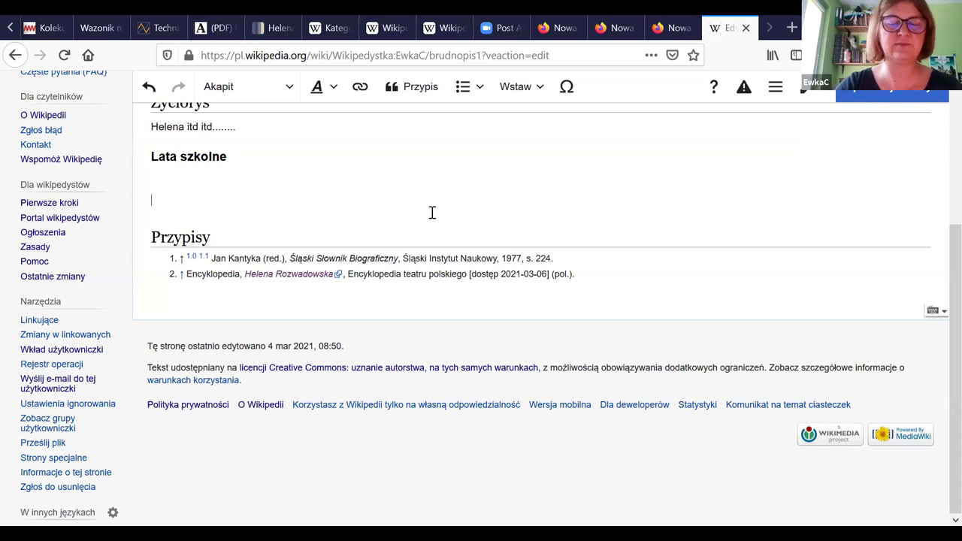
pyautogui.write('Uwagi')
pyautogui.press('Return')
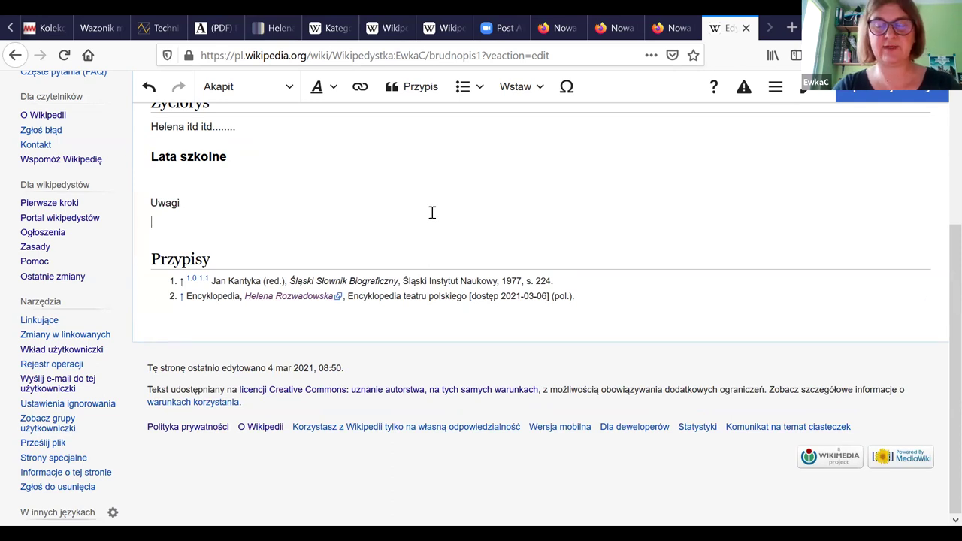
# Step: Add the line "Bibliografia" below the footnote list and format it as "Podstawowy nagłówek rozdziału"
pyautogui.click(585, 297)
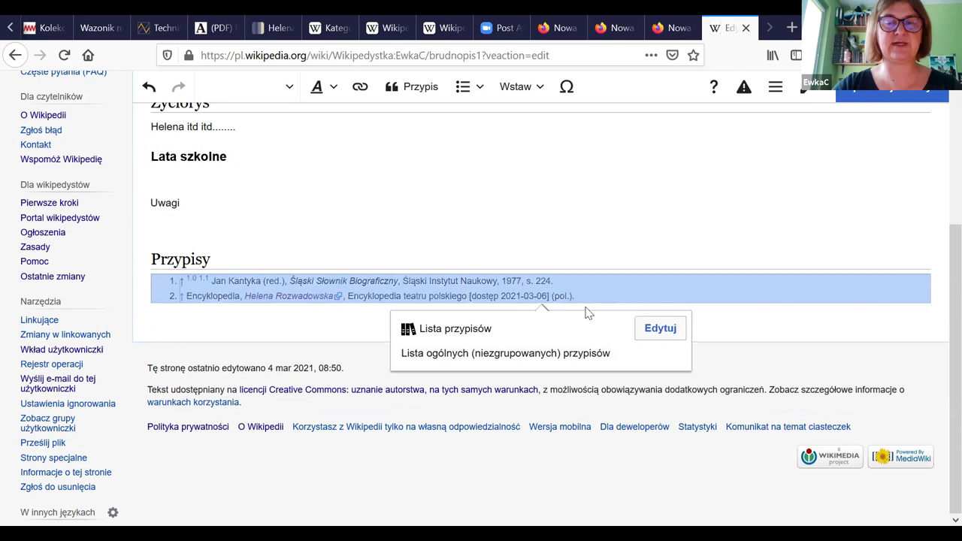
pyautogui.click(261, 318)
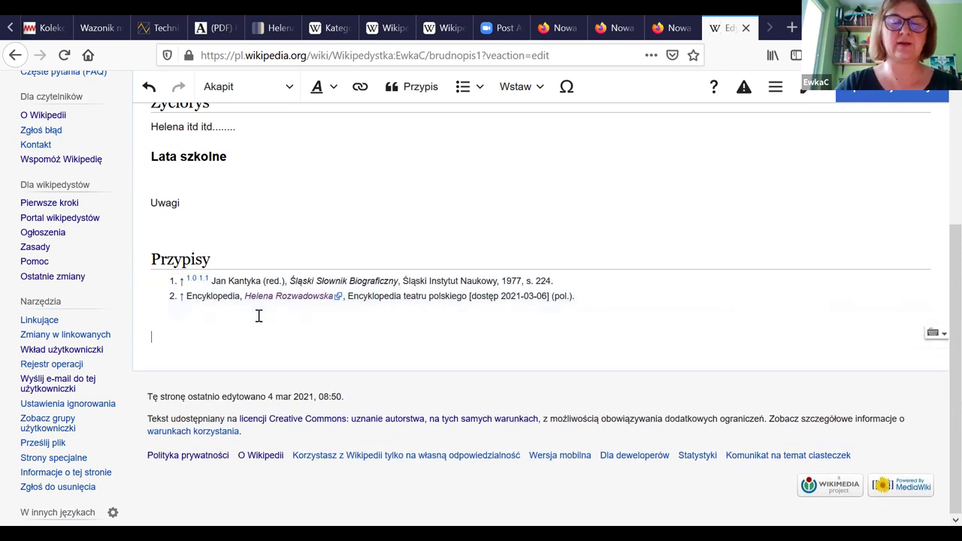
pyautogui.write('Biblio')
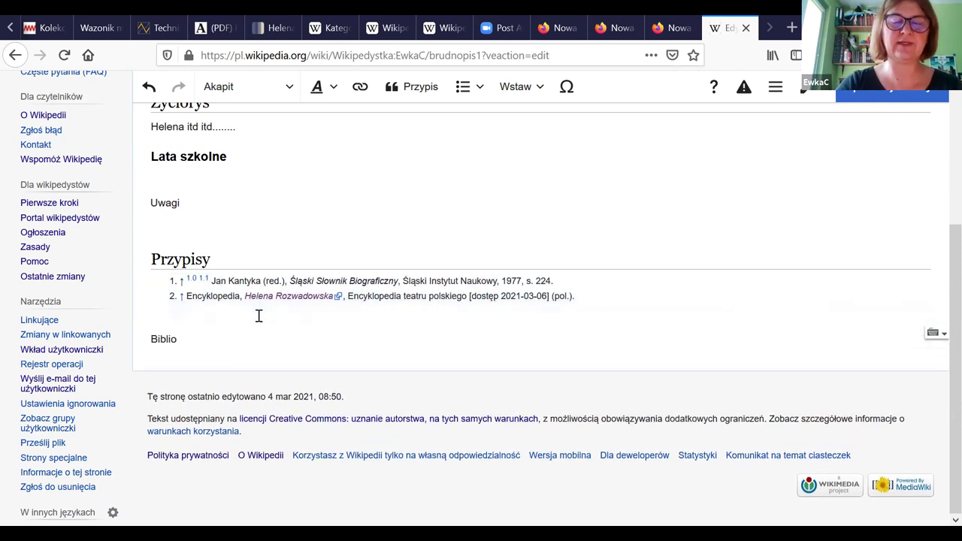
pyautogui.write('grafia')
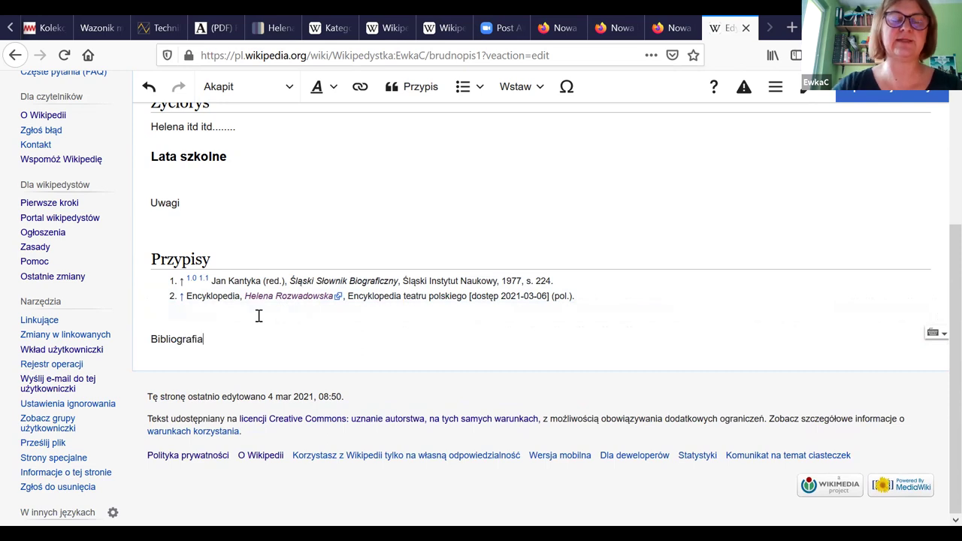
pyautogui.click(152, 339)
pyautogui.doubleClick(186, 333)
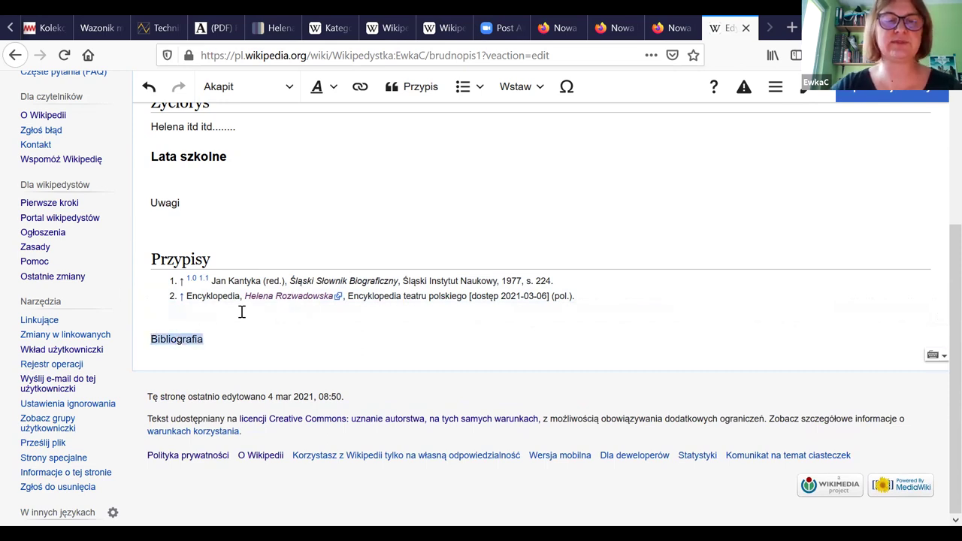
pyautogui.click(258, 98)
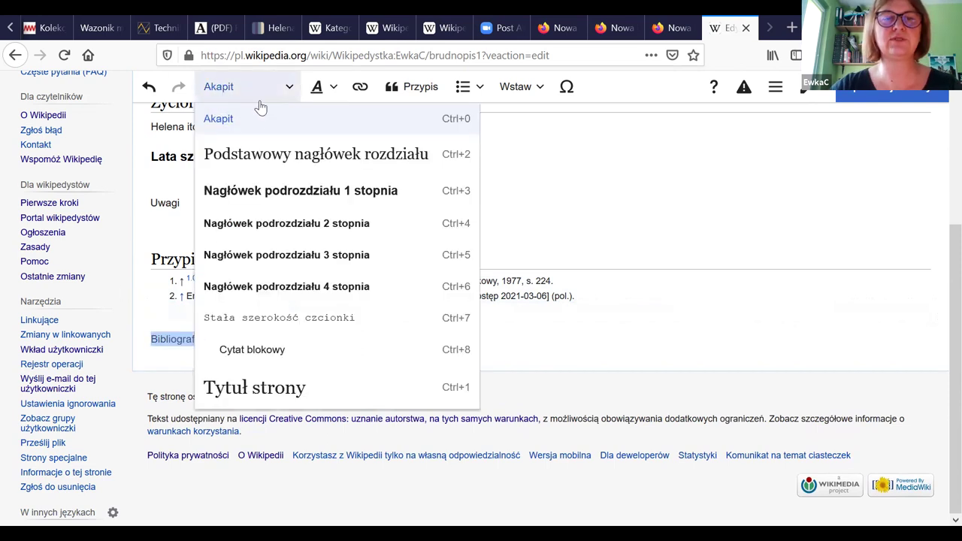
pyautogui.click(249, 155)
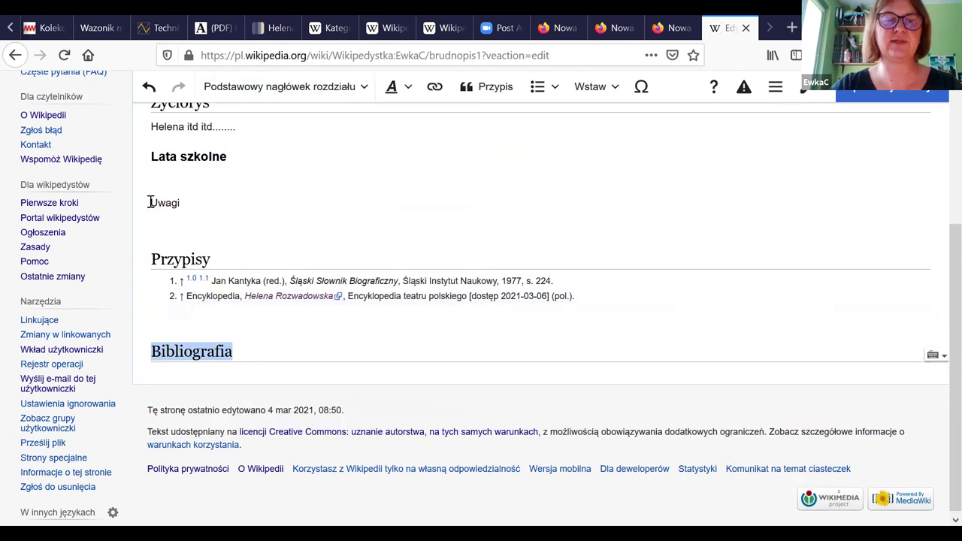
# Step: Format the line "Uwagi" as "Podstawowy nagłówek rozdziału"
pyautogui.moveTo(148, 202); pyautogui.dragTo(180, 203)
pyautogui.click(248, 86)
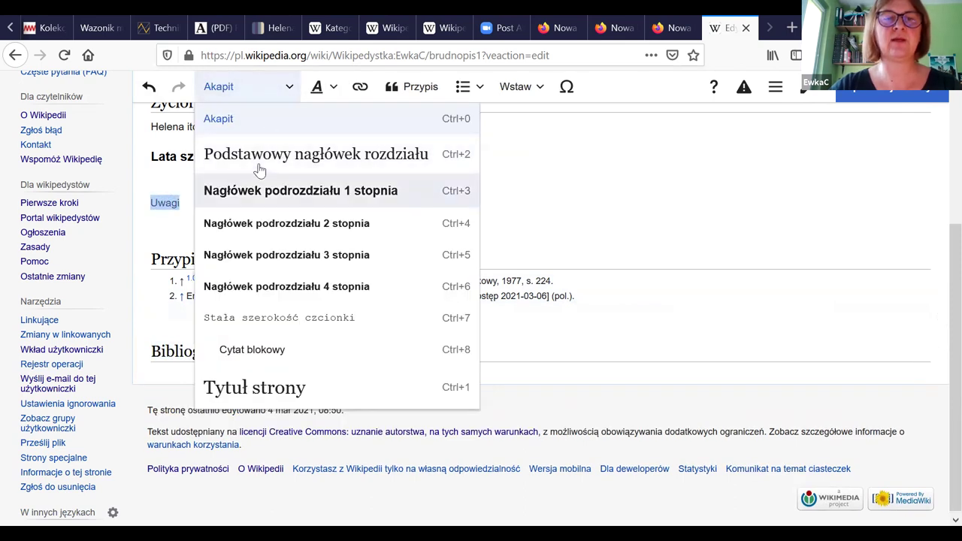
pyautogui.click(255, 154)
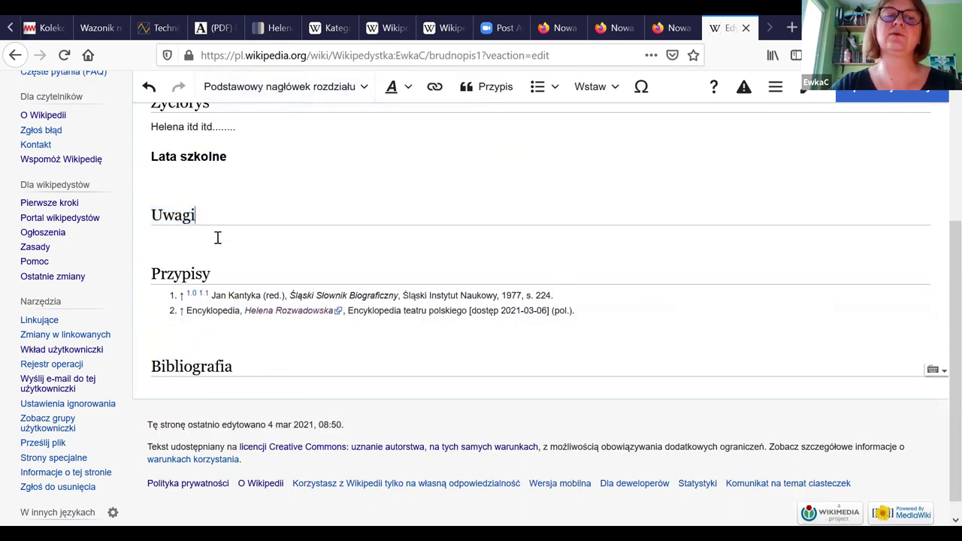
# Step: Add the line "Linki zewnętrzne" below the "Bibliografia" heading and format it as "Podstawowy nagłówek rozdziału"
pyautogui.click(248, 364)
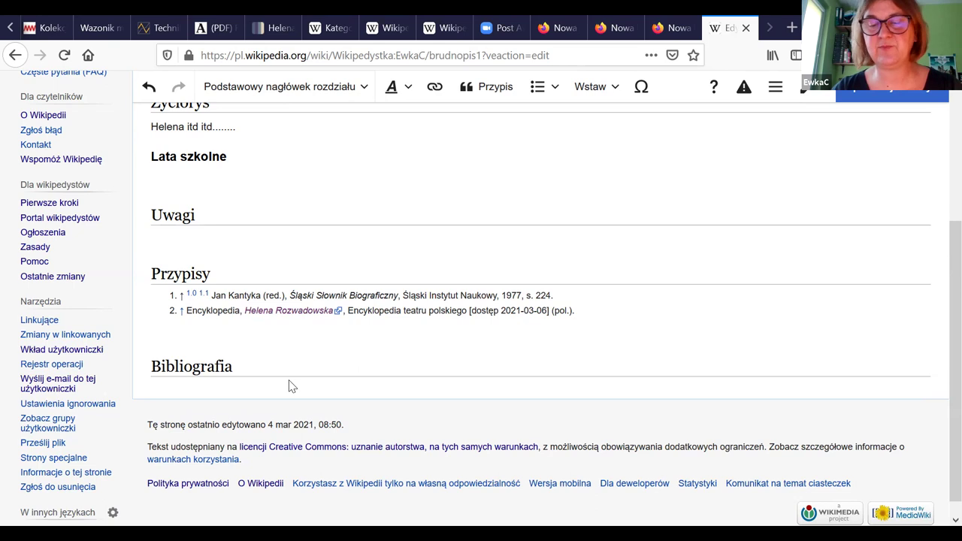
pyautogui.press('Return')
pyautogui.write('Linki zewnętrzne')
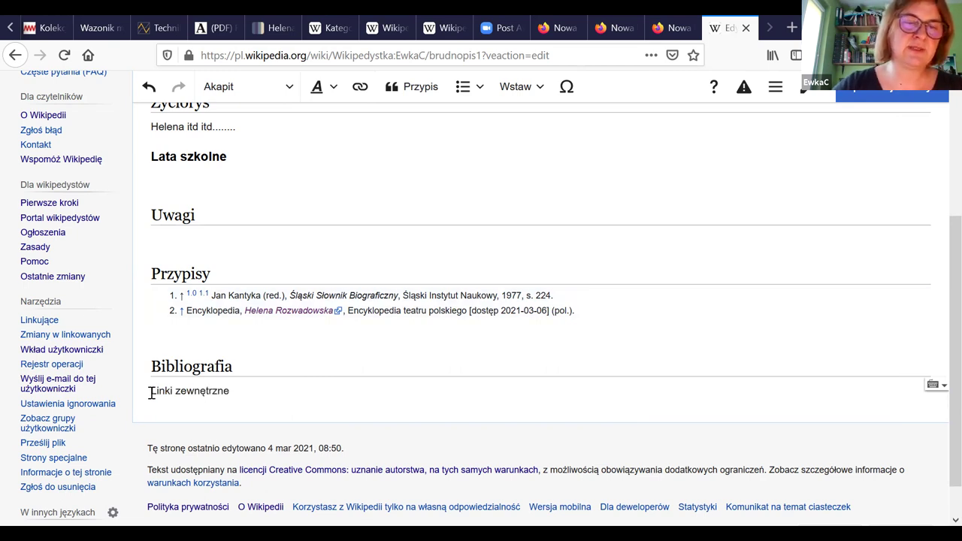
pyautogui.moveTo(151, 393); pyautogui.dragTo(240, 393)
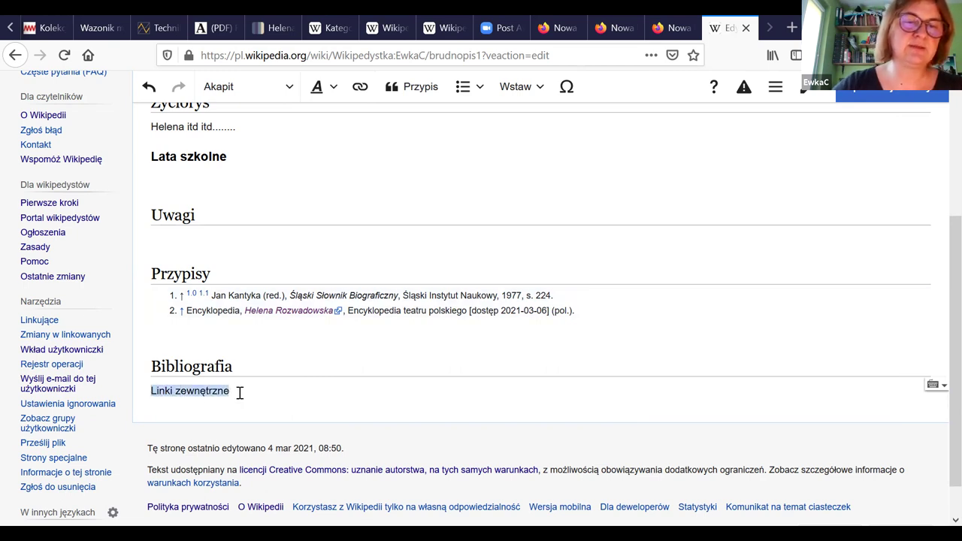
pyautogui.click(287, 87)
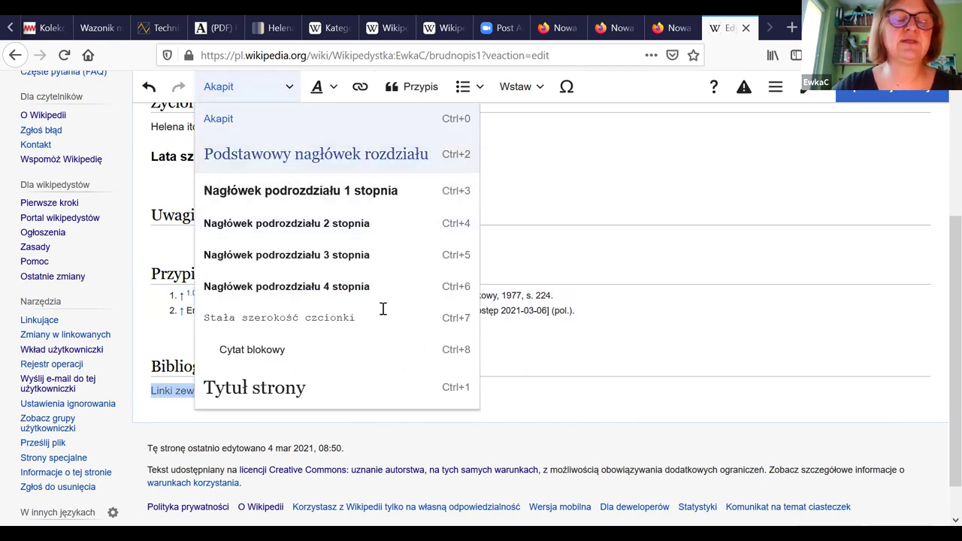
pyautogui.press('Return')
pyautogui.click(300, 406)
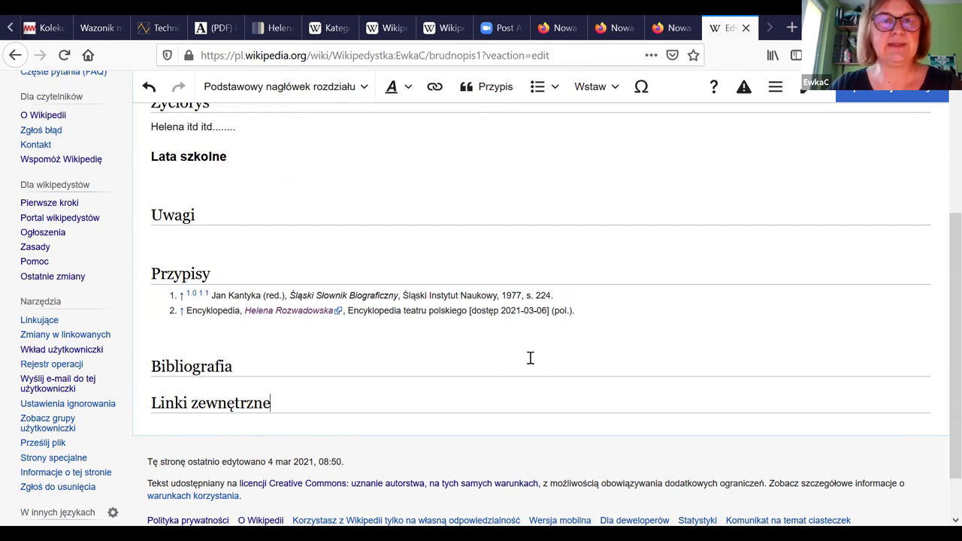
pyautogui.scroll(3, 492, 310)
pyautogui.click(479, 299)
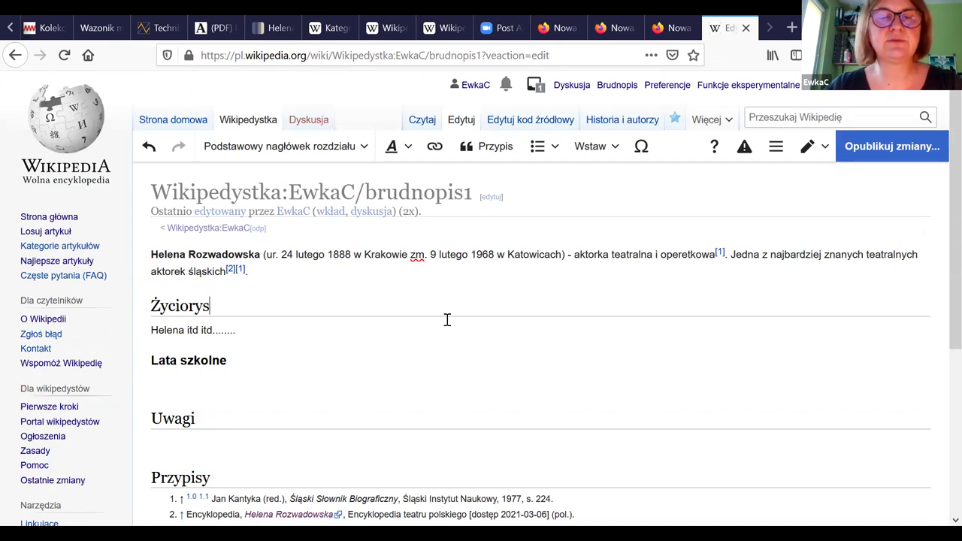
pyautogui.moveTo(364, 254); pyautogui.dragTo(408, 255)
pyautogui.click(383, 276)
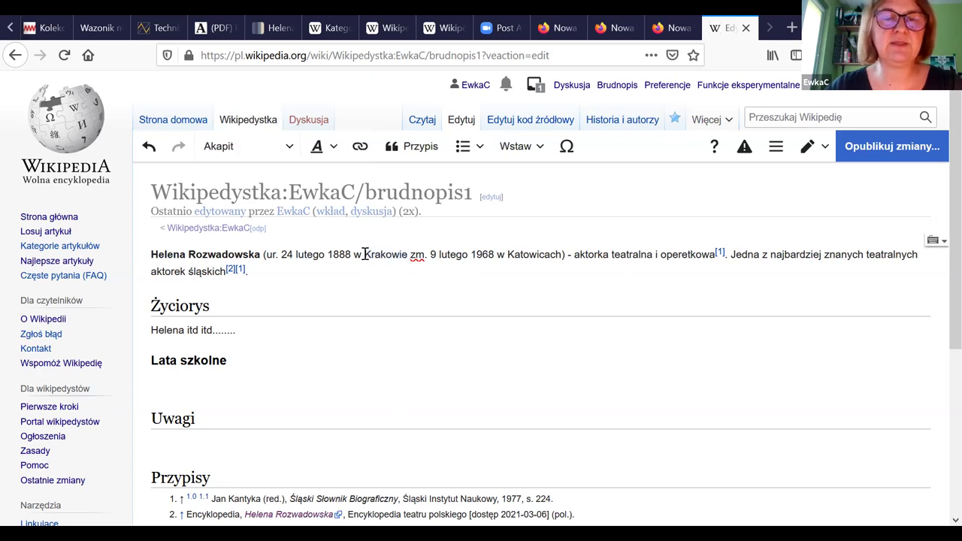
pyautogui.doubleClick(382, 254)
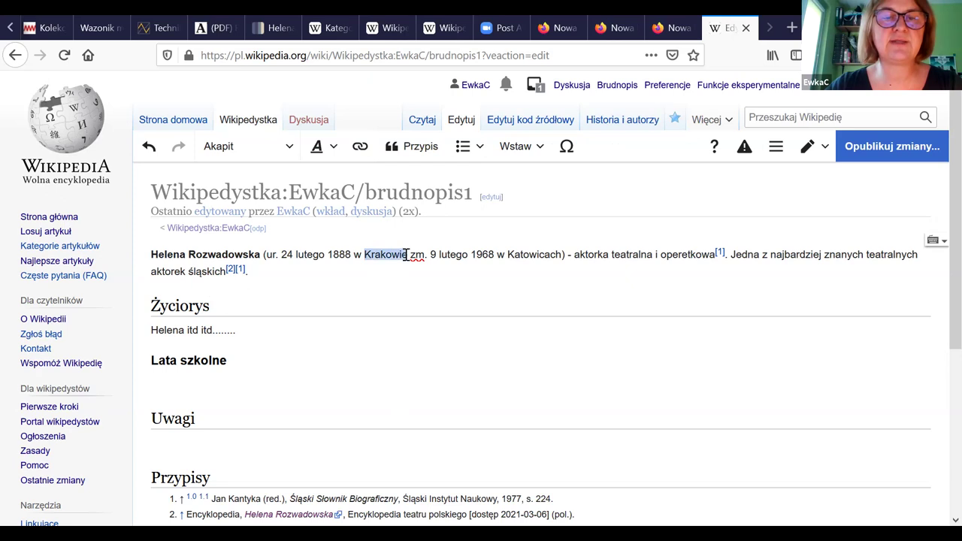
pyautogui.click(390, 255)
pyautogui.moveTo(364, 254); pyautogui.dragTo(408, 255)
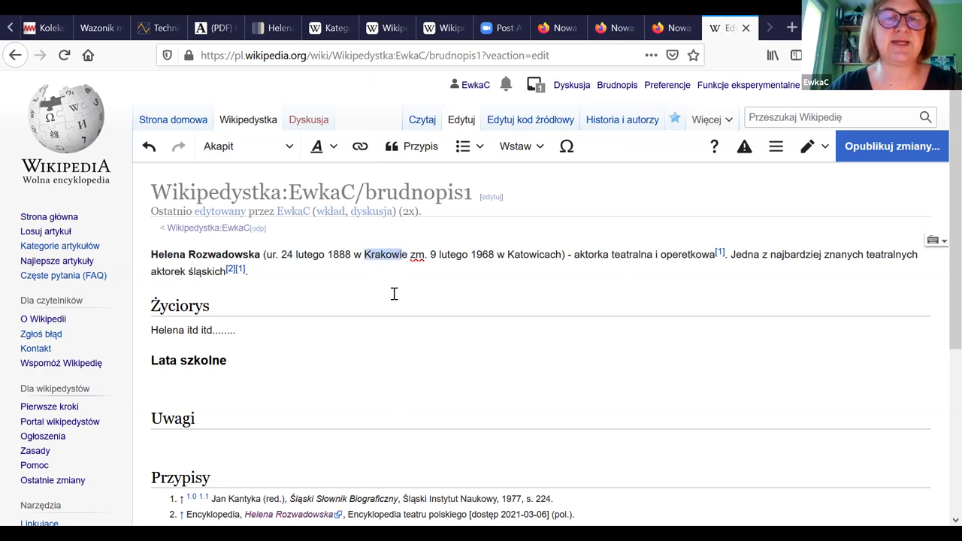
pyautogui.click(370, 261)
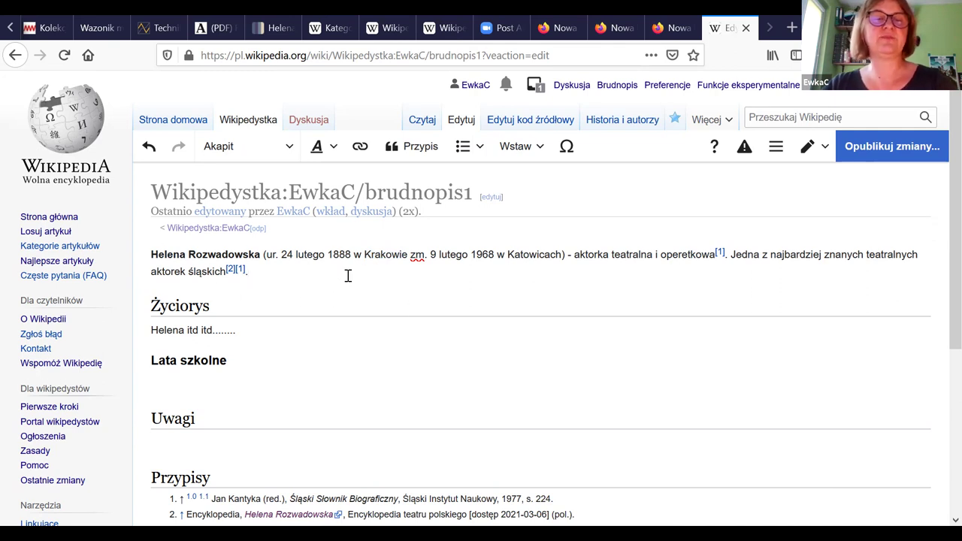
pyautogui.click(366, 254)
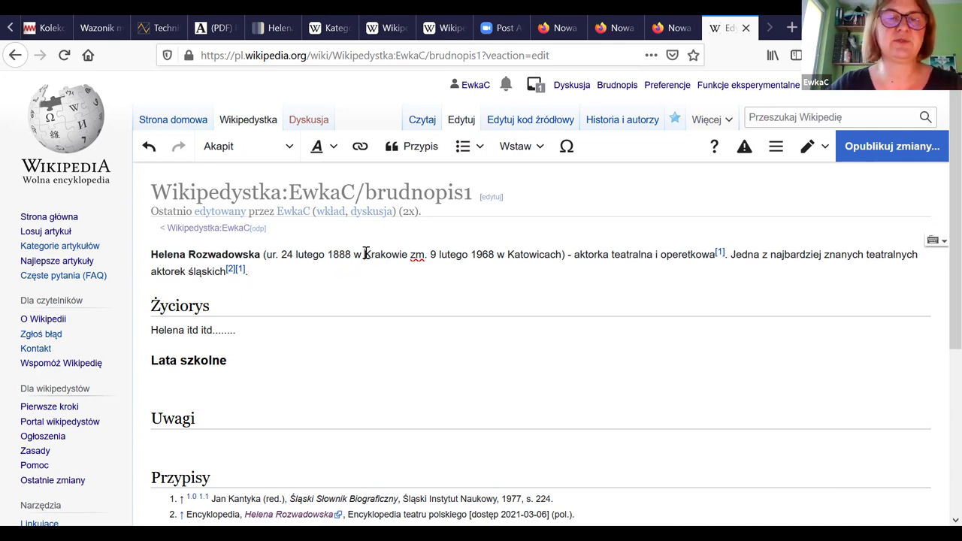
# Step: Link the word "Krakowie" in the opening paragraph to the Wikipedia article "Kraków", the city in the Małopolska voivodeship
pyautogui.moveTo(364, 254); pyautogui.dragTo(407, 254)
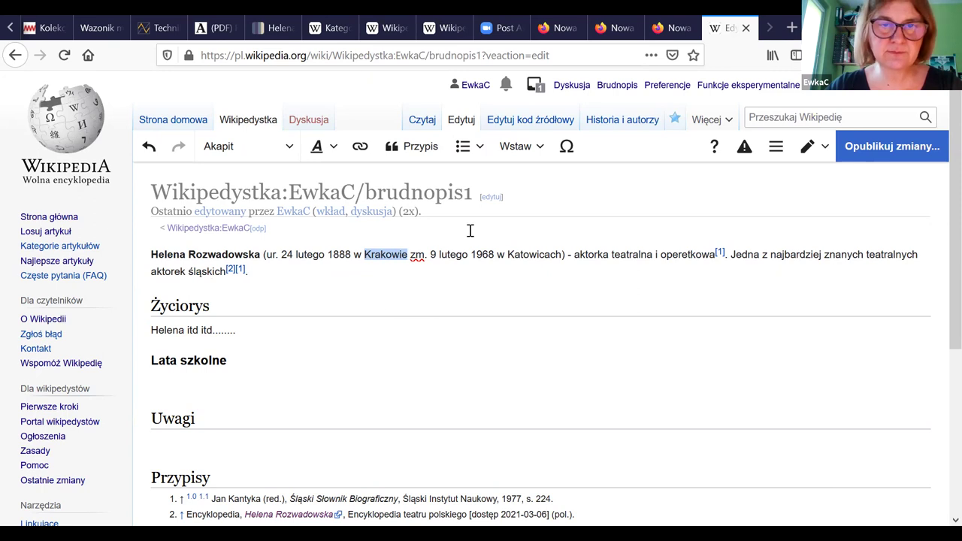
pyautogui.click(362, 151)
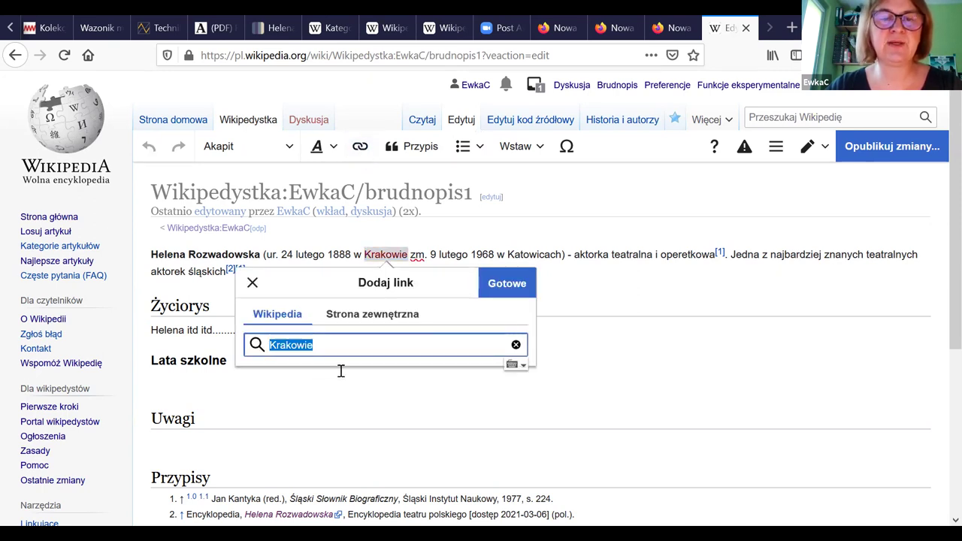
pyautogui.click(318, 345)
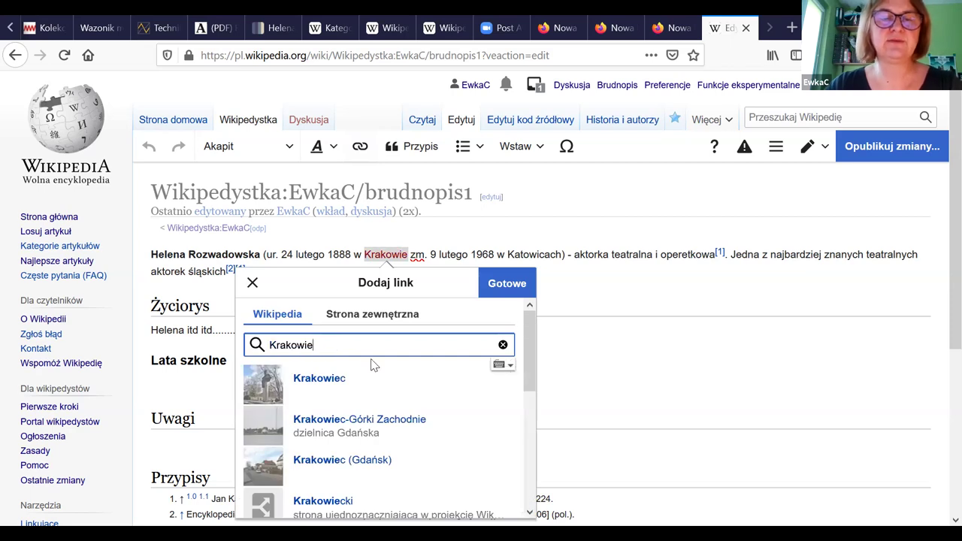
pyautogui.press('BackSpace')
pyautogui.press('BackSpace')
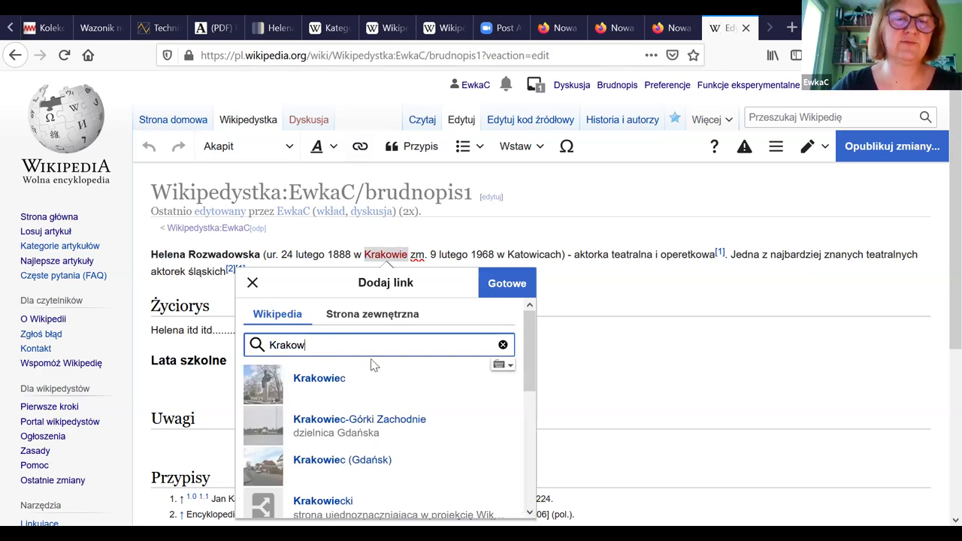
pyautogui.press('BackSpace')
pyautogui.press('BackSpace')
pyautogui.write('ów')
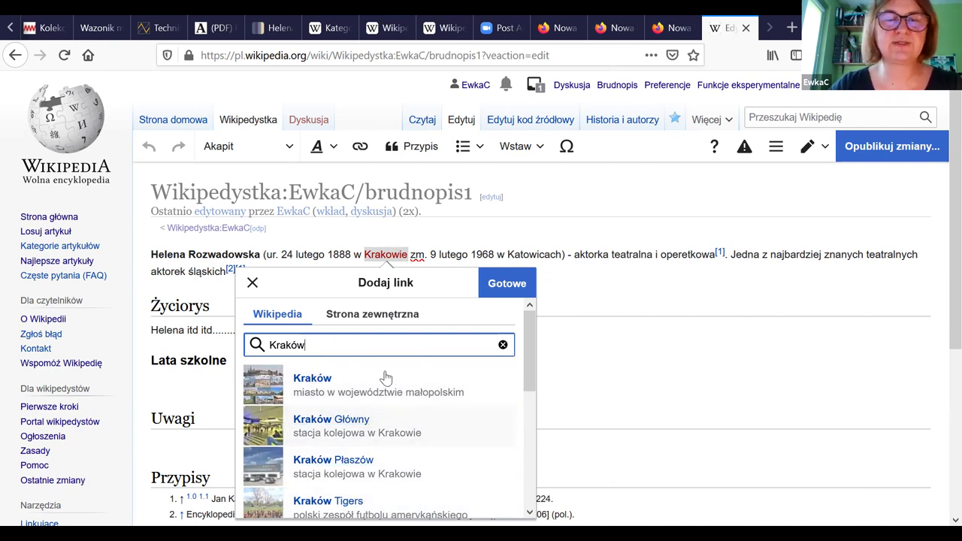
pyautogui.click(319, 393)
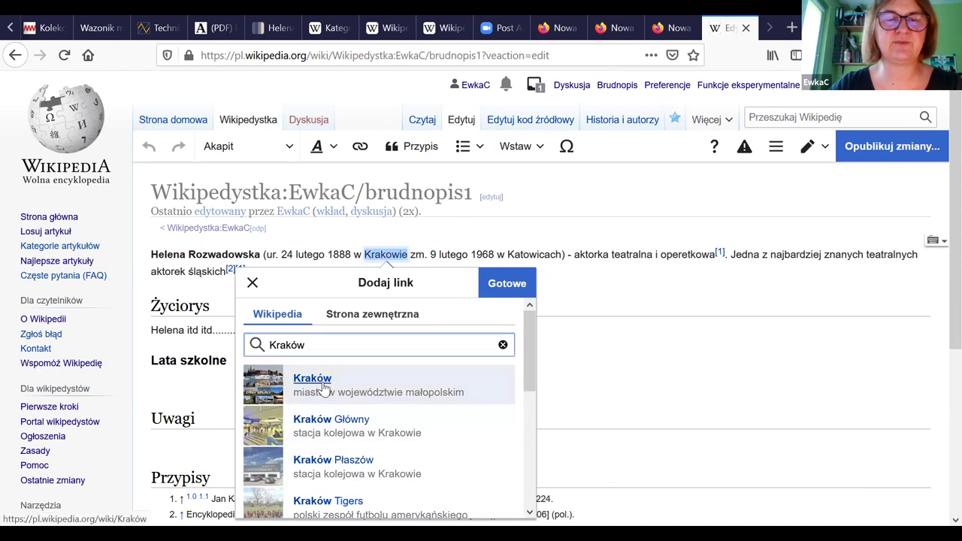
pyautogui.click(597, 298)
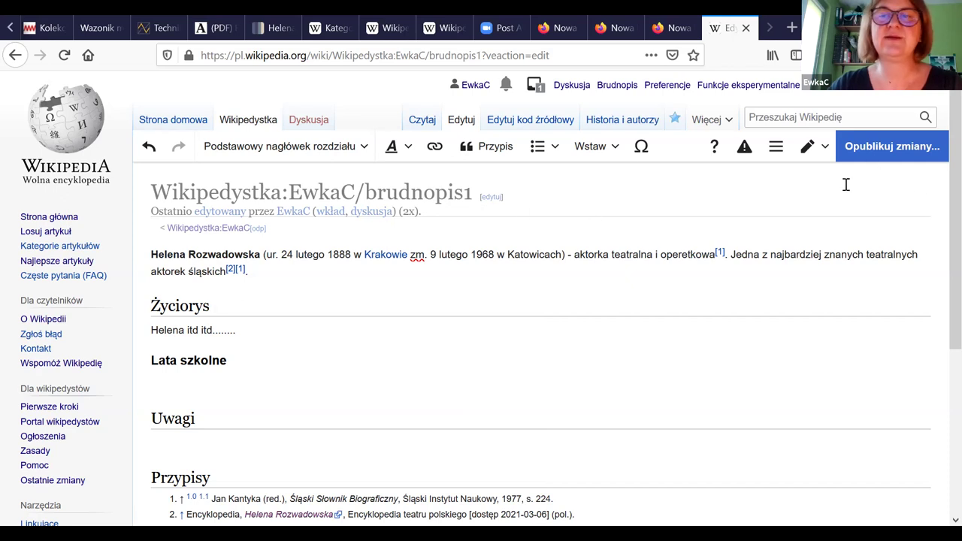
# Step: Publish the draft with the edit summary "praca nad artykułem" and reopen it for editing
pyautogui.click(872, 154)
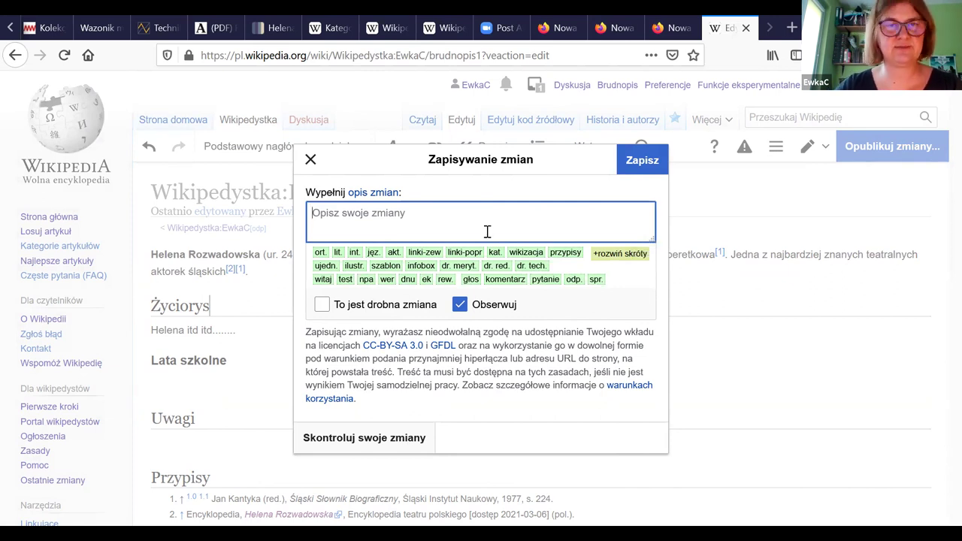
pyautogui.write('p')
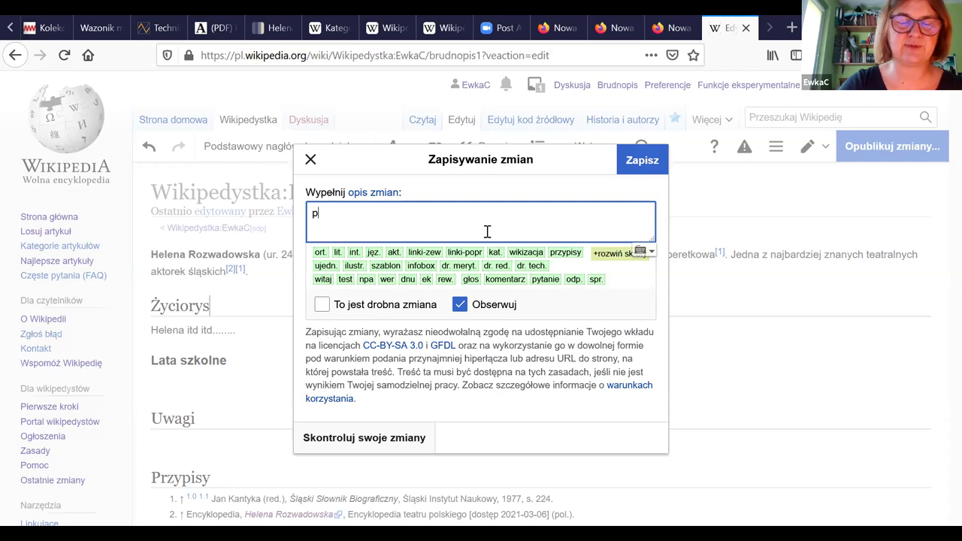
pyautogui.write('raca n')
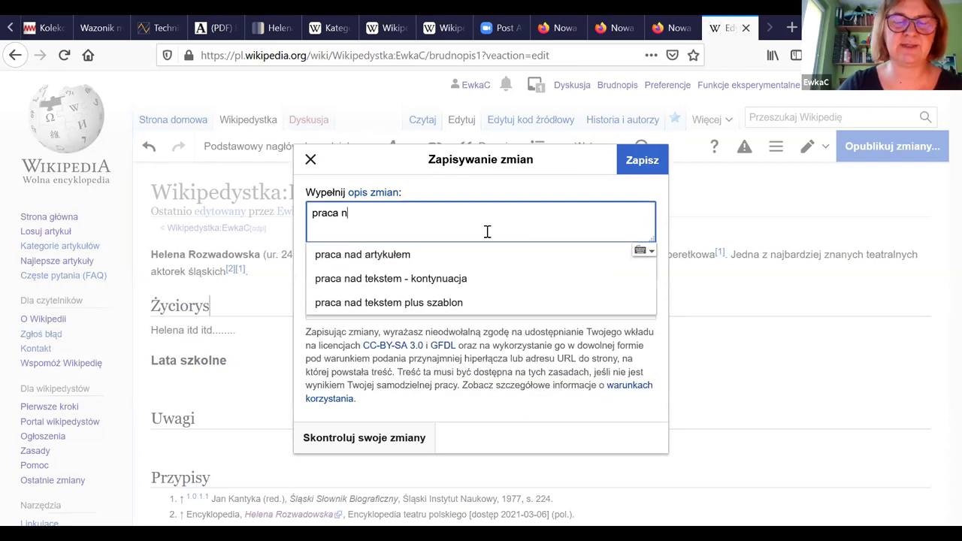
pyautogui.write('ad artykułem')
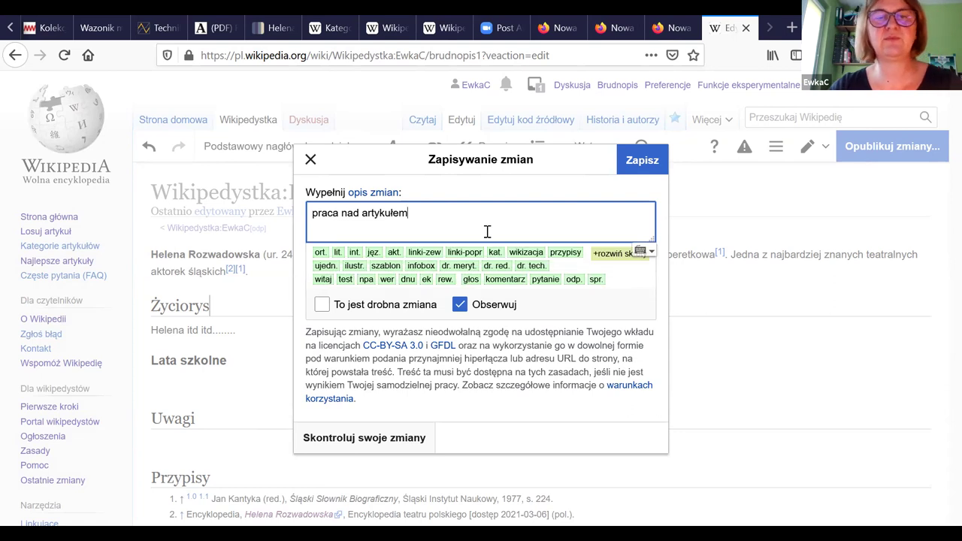
pyautogui.click(644, 163)
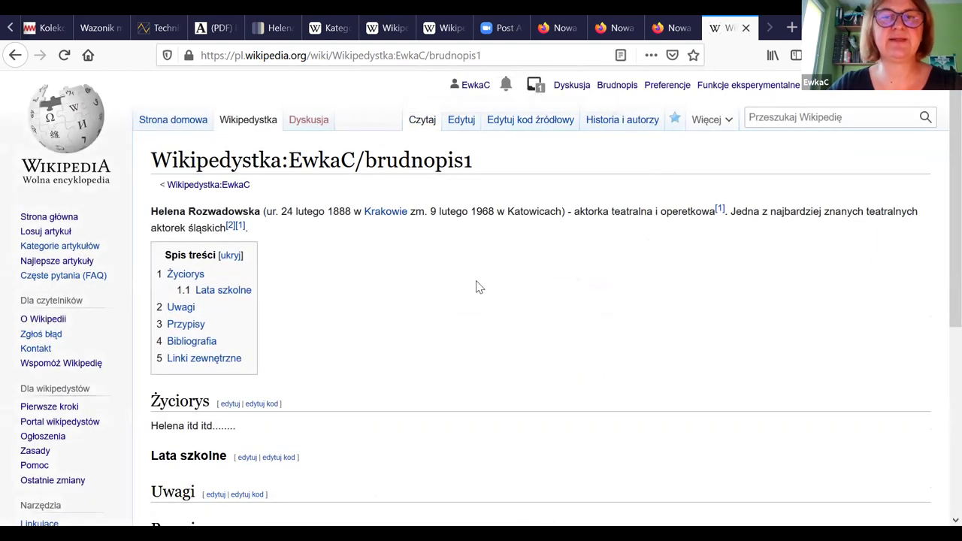
pyautogui.click(457, 136)
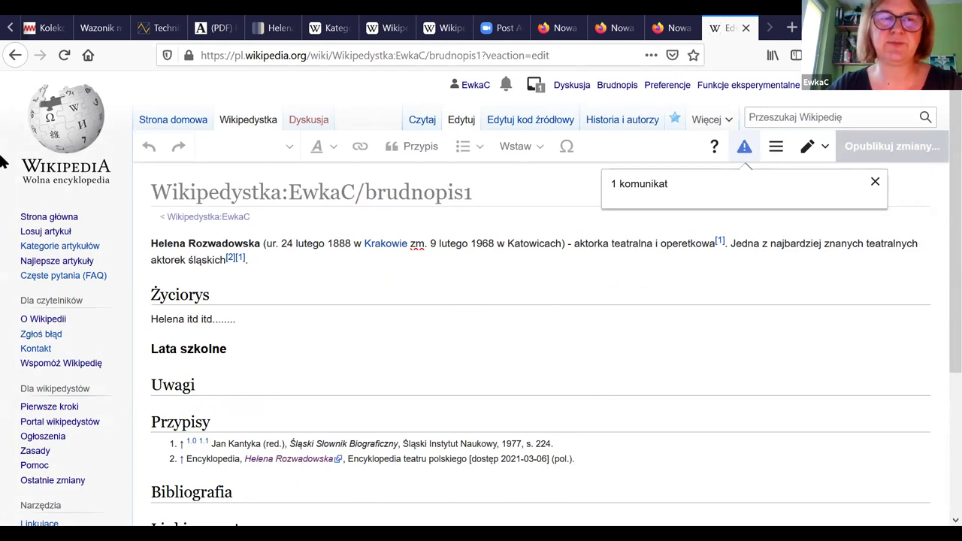
# Step: Examine the categories at the end of a random article and return to editing the draft
pyautogui.click(64, 236)
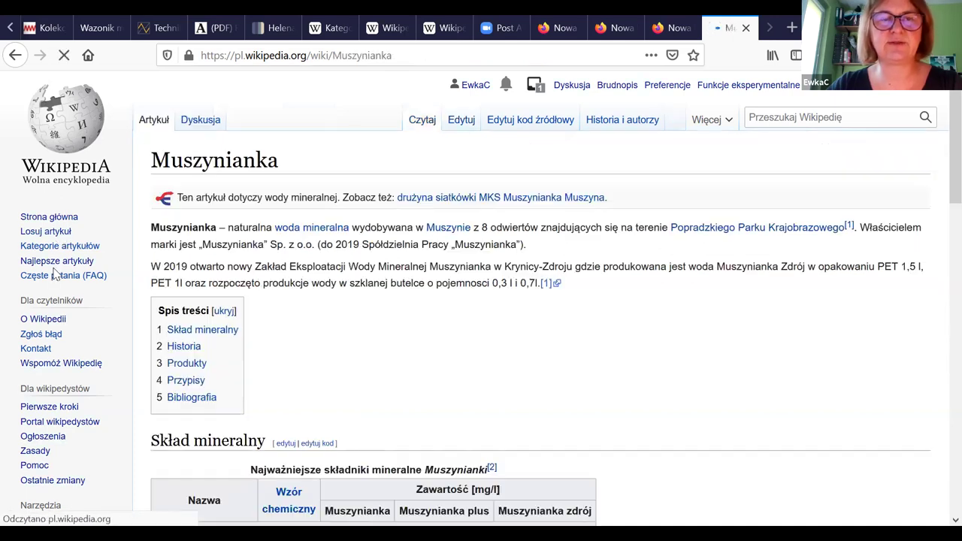
pyautogui.scroll(-9, 464, 269)
pyautogui.scroll(-10, 460, 270)
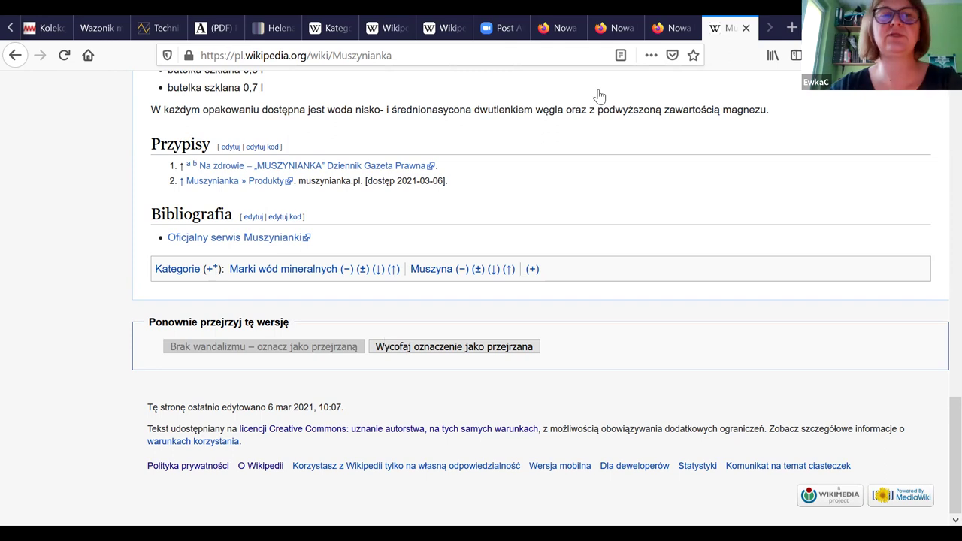
pyautogui.click(15, 56)
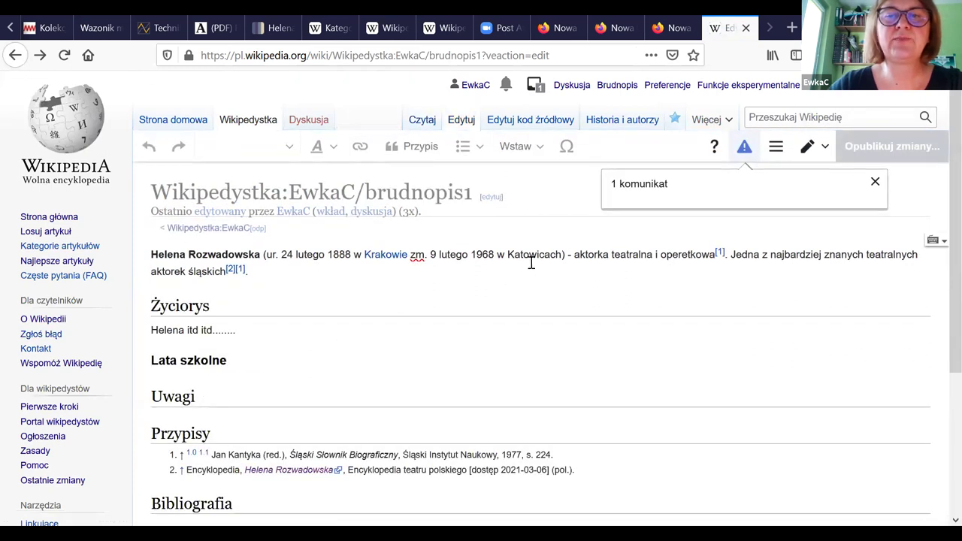
pyautogui.scroll(-5, 541, 258)
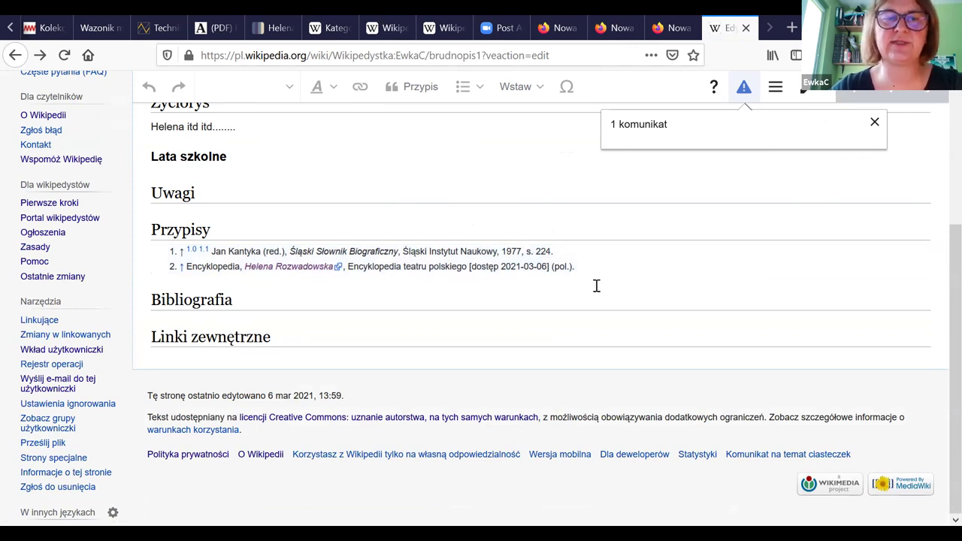
pyautogui.scroll(4, 609, 286)
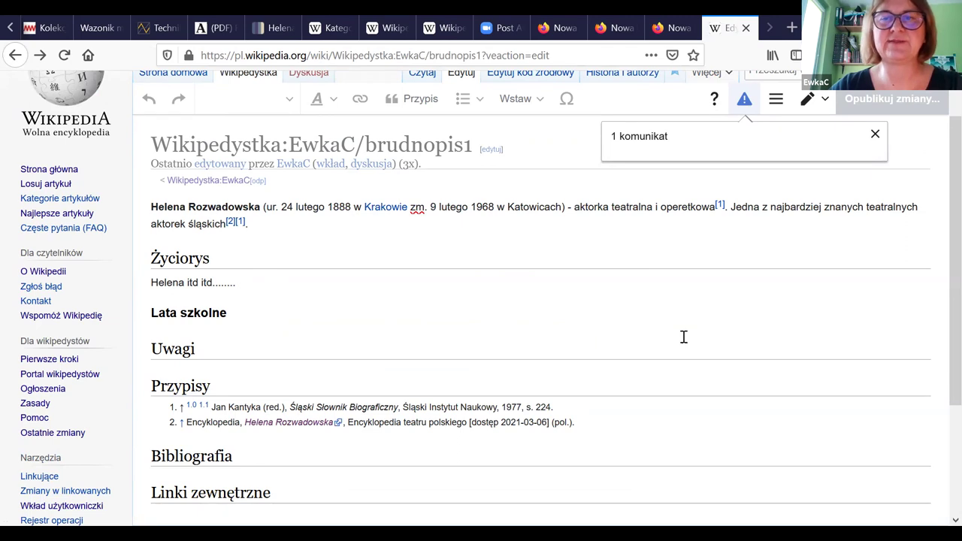
pyautogui.scroll(1, 684, 336)
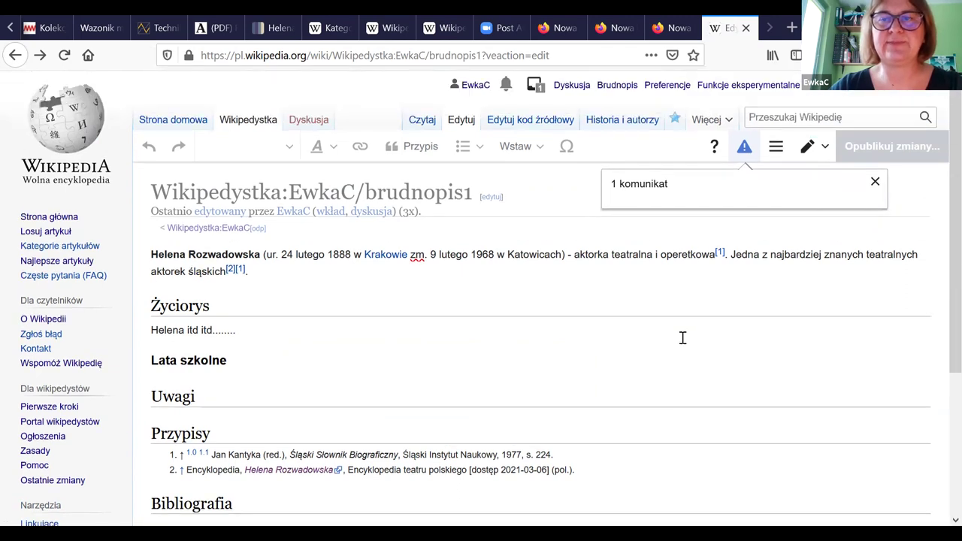
# Step: Open the draft's category options and add the category "Urodzeni w 1888"
pyautogui.click(776, 150)
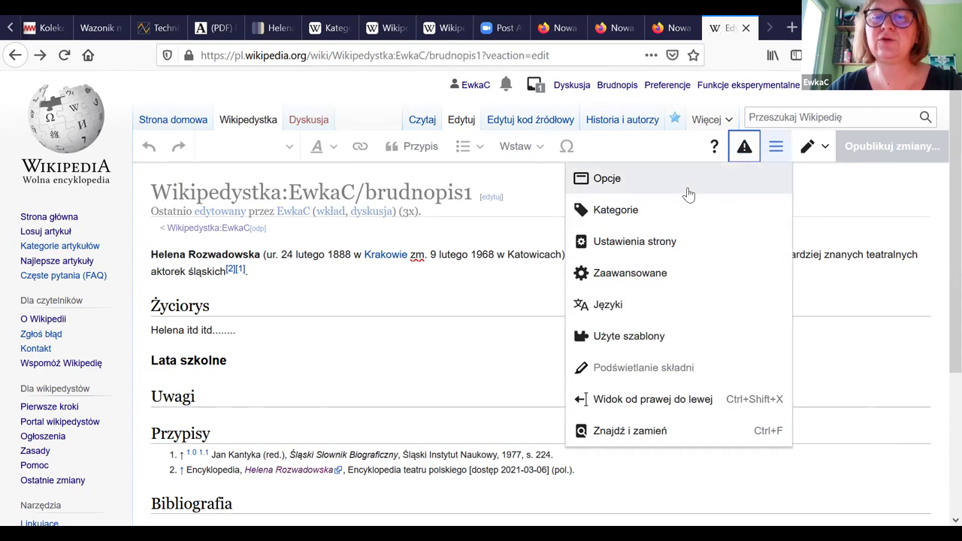
pyautogui.click(613, 212)
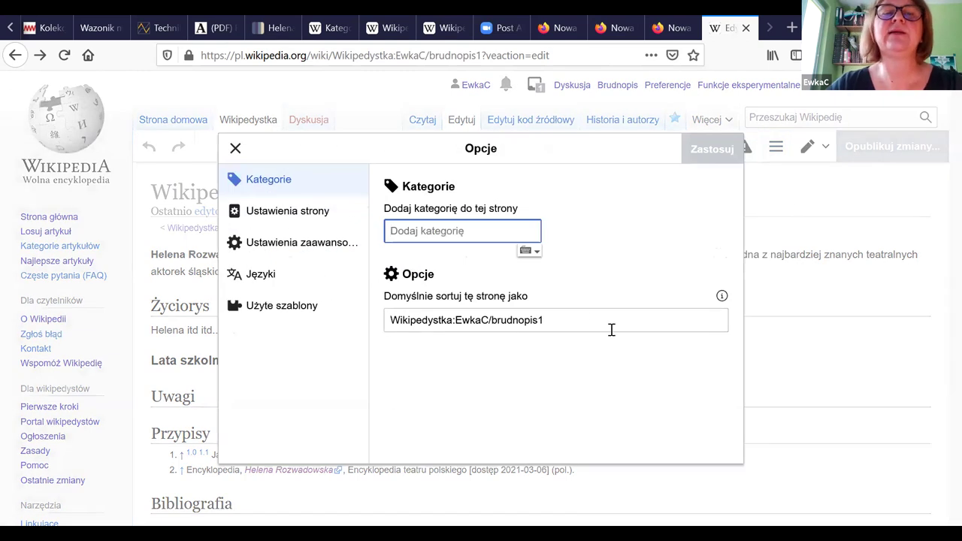
pyautogui.click(417, 159)
pyautogui.click(421, 231)
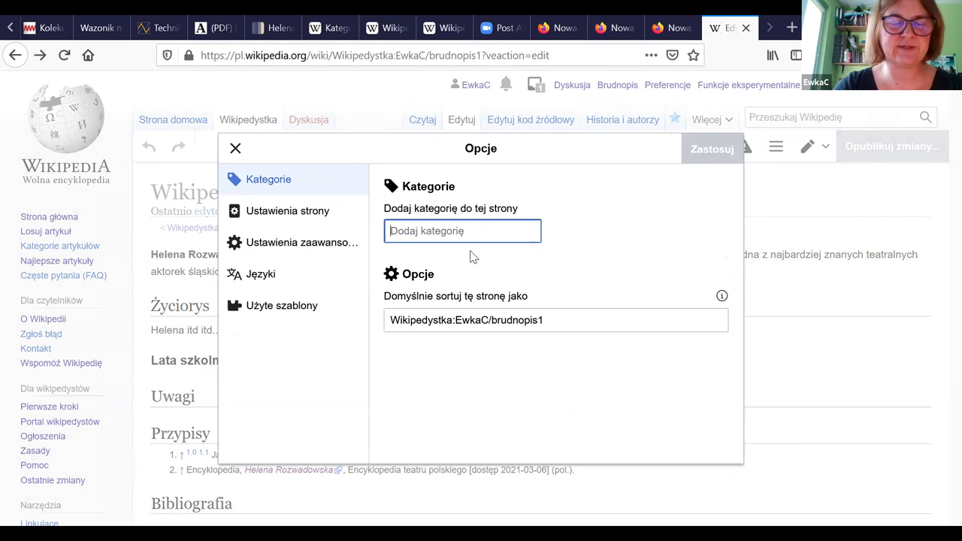
pyautogui.write('Ur')
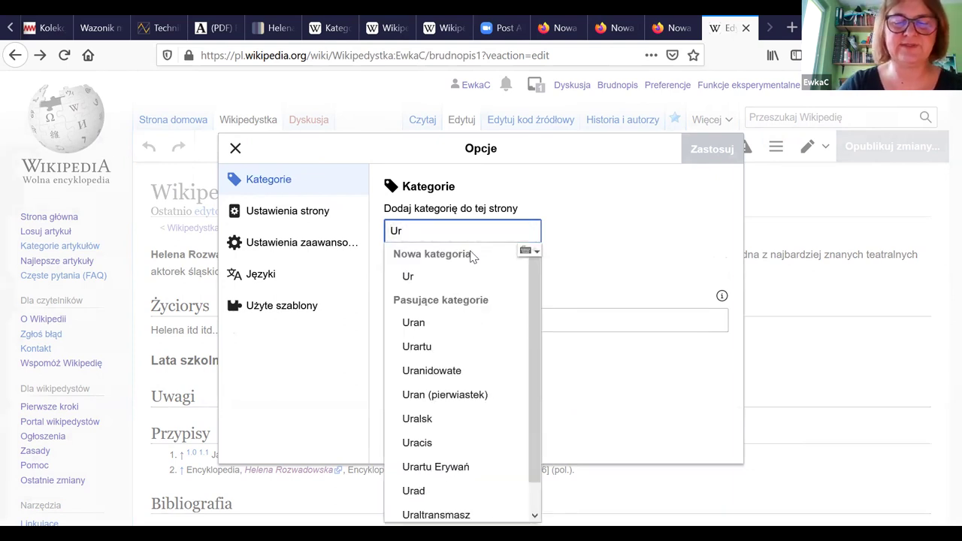
pyautogui.write('odzeni w 1888')
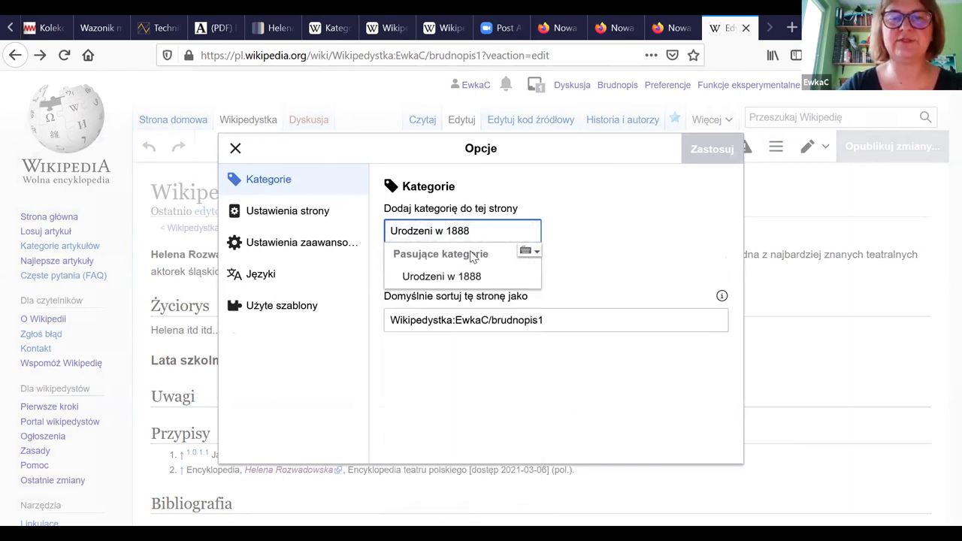
pyautogui.click(455, 275)
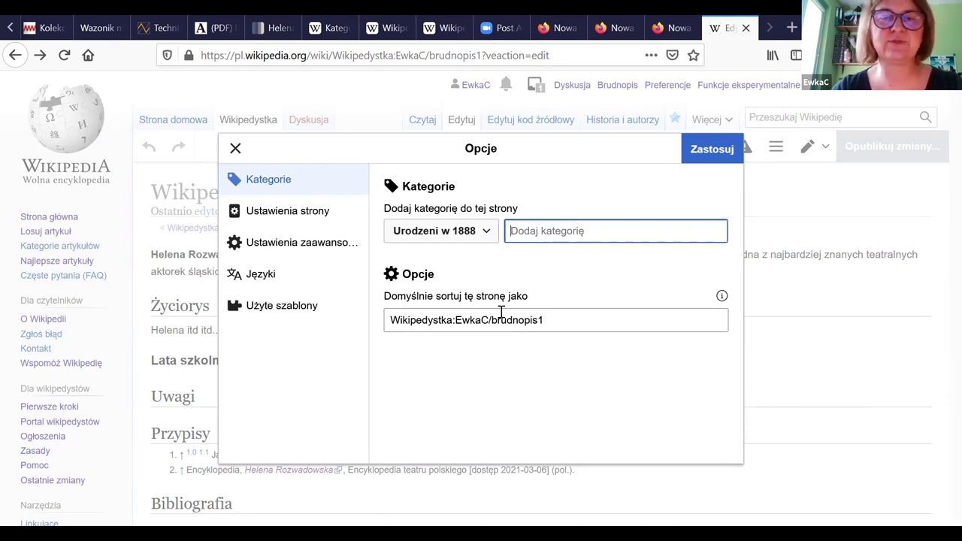
# Step: Add the category "Polskie aktorki teatralne" to the draft
pyautogui.write('pol')
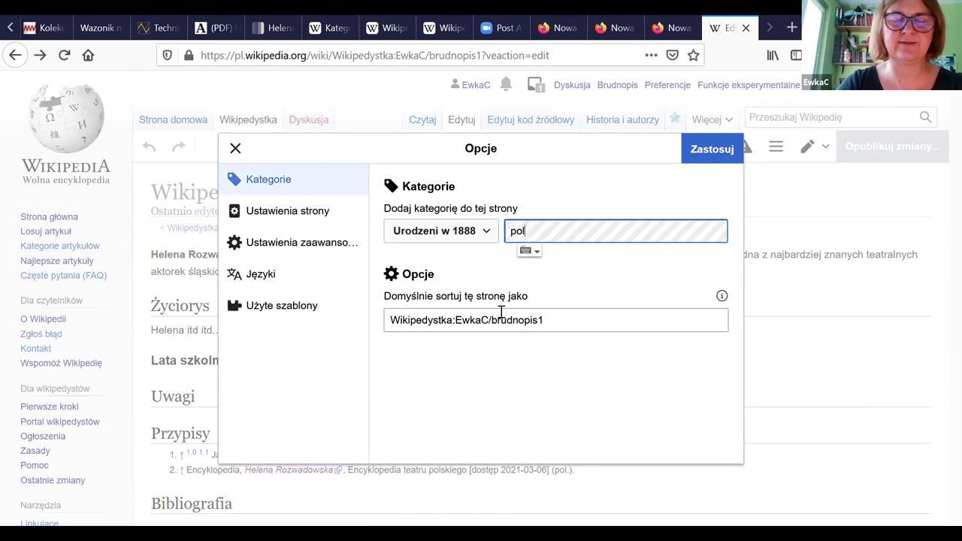
pyautogui.write('skie aktorki')
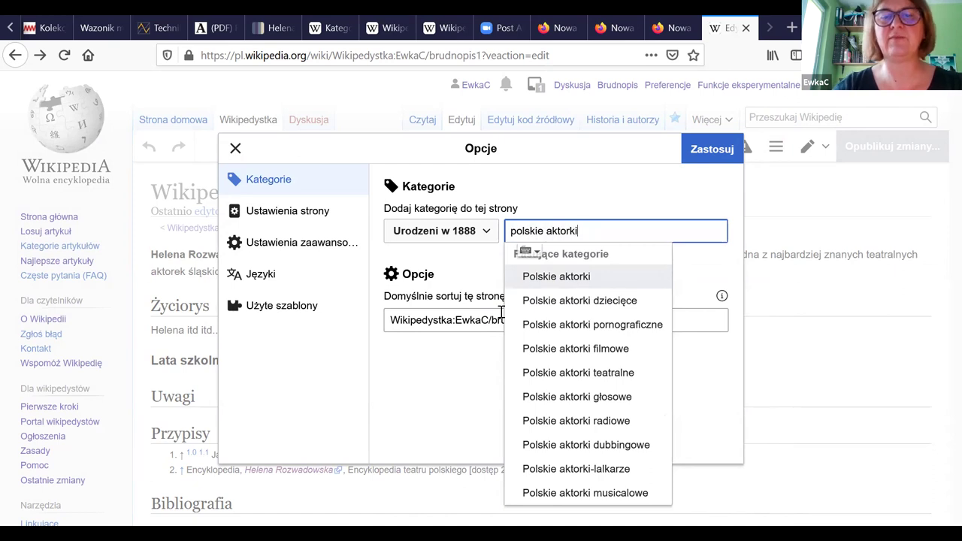
pyautogui.click(569, 372)
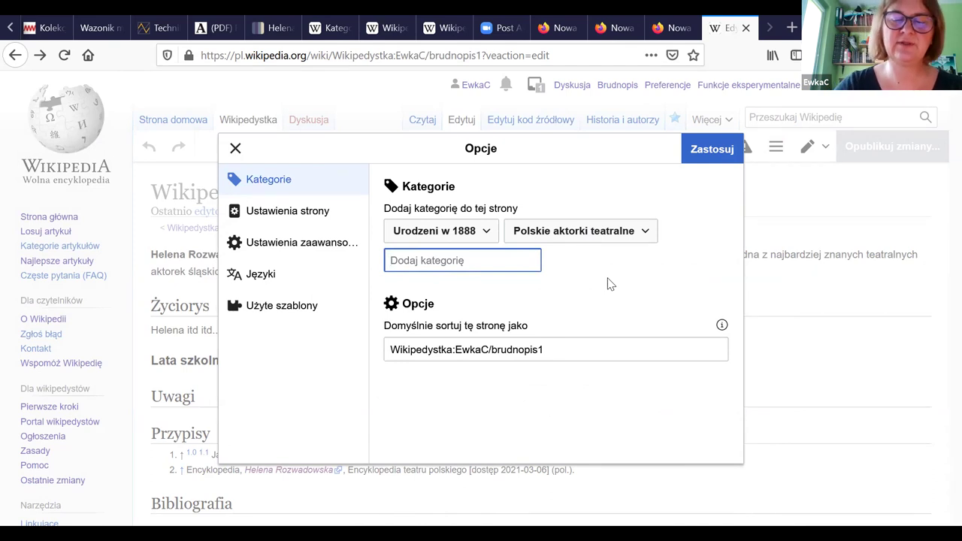
# Step: Look up the category suggestions for "odznaczeni" and clear the entry
pyautogui.write('odznaczeni')
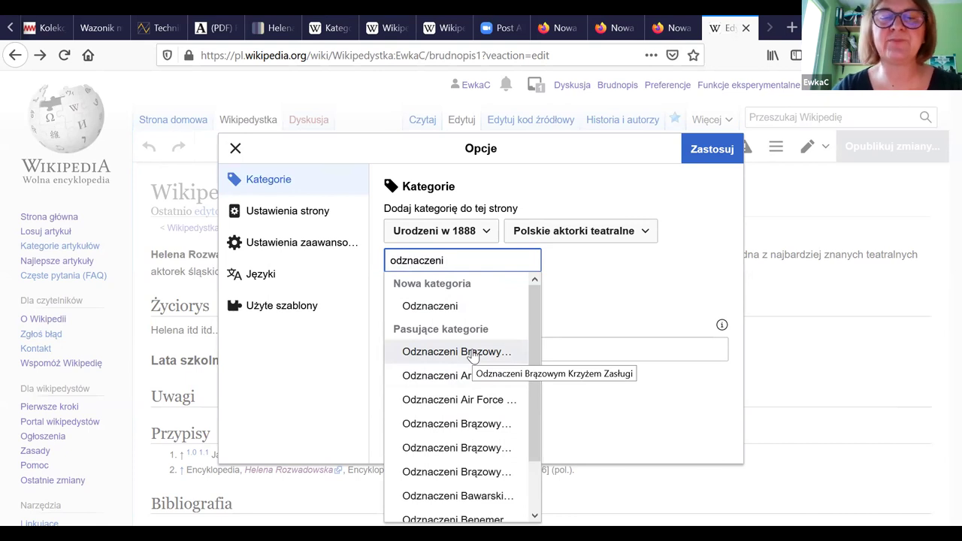
pyautogui.press('BackSpace')
pyautogui.press('BackSpace')
pyautogui.press('BackSpace')
pyautogui.press('BackSpace')
pyautogui.press('BackSpace')
pyautogui.press('BackSpace')
pyautogui.press('BackSpace')
pyautogui.press('BackSpace')
pyautogui.press('BackSpace')
pyautogui.press('BackSpace')
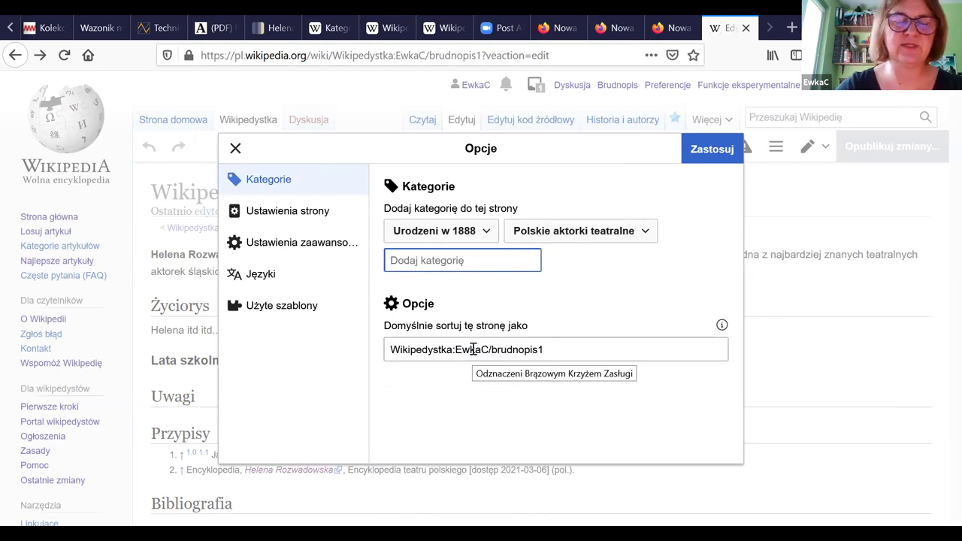
# Step: Add the category "Absolwenci uniwersytetu śląskiego", and close the page options while discarding the category changes
pyautogui.write('absolwenci uniwersytet')
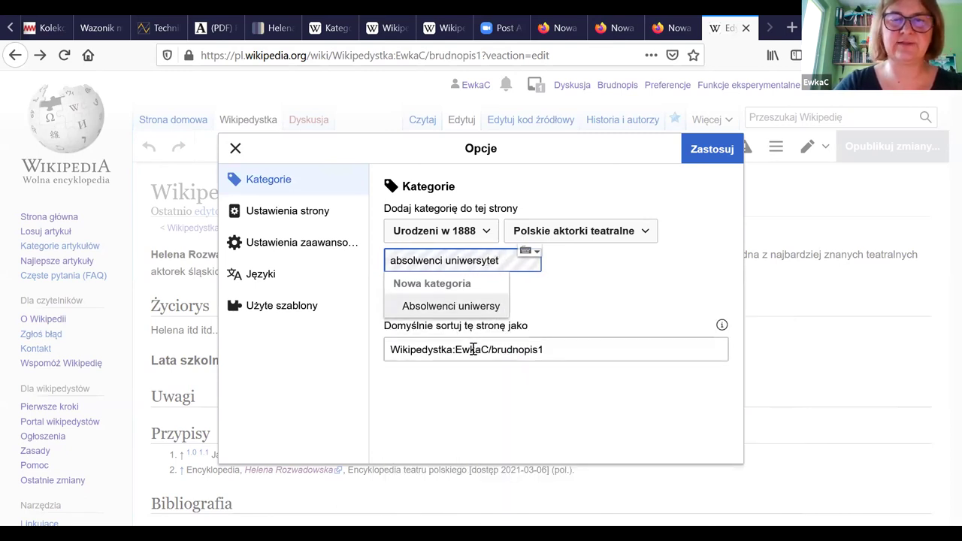
pyautogui.write('u')
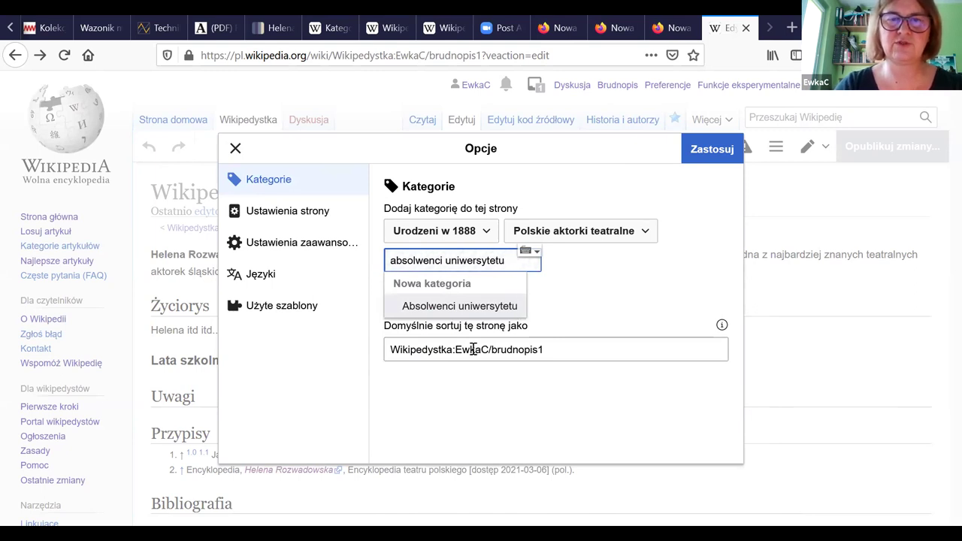
pyautogui.write(' śląskiego')
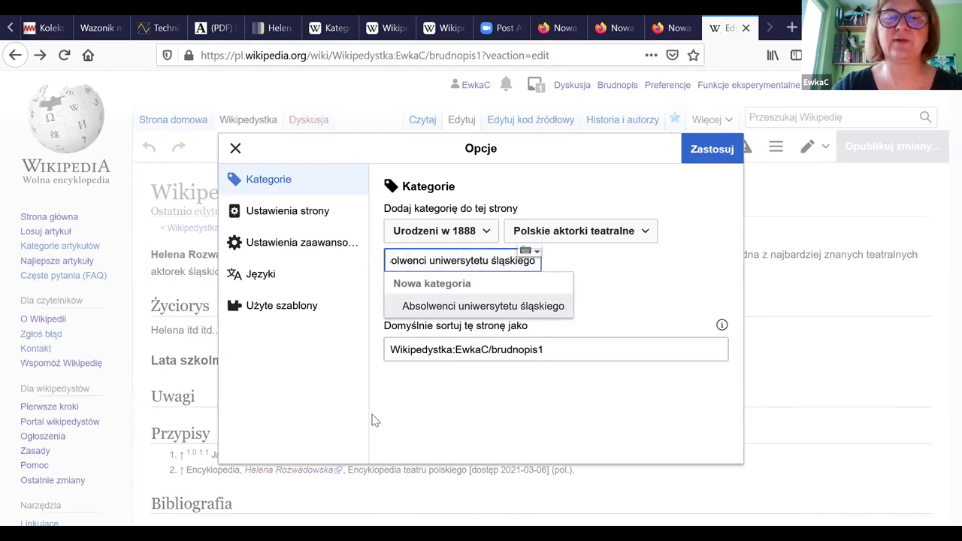
pyautogui.click(462, 305)
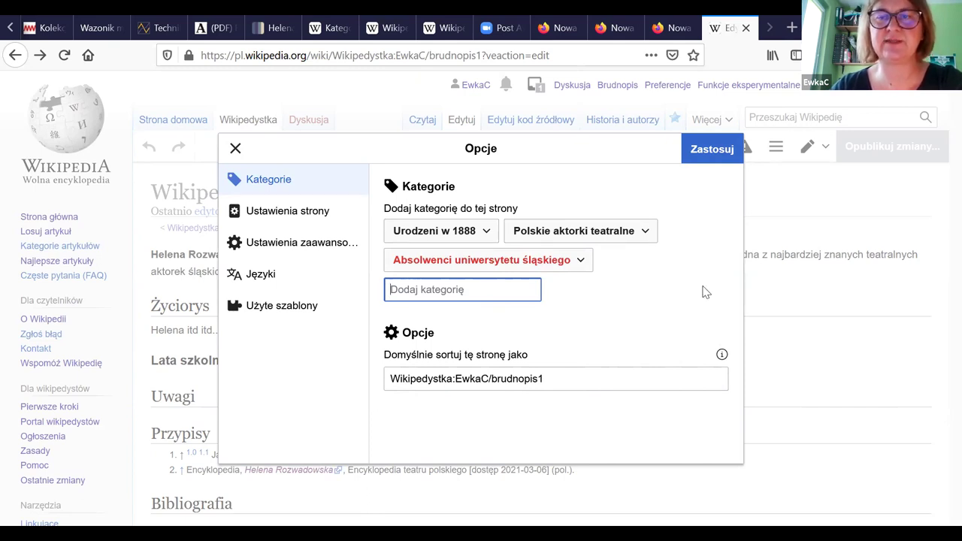
pyautogui.click(236, 148)
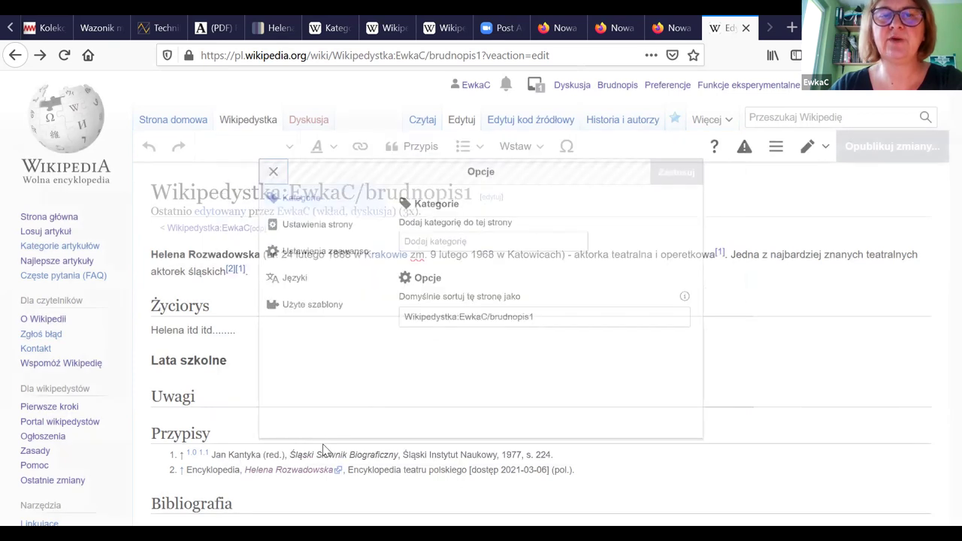
pyautogui.click(454, 368)
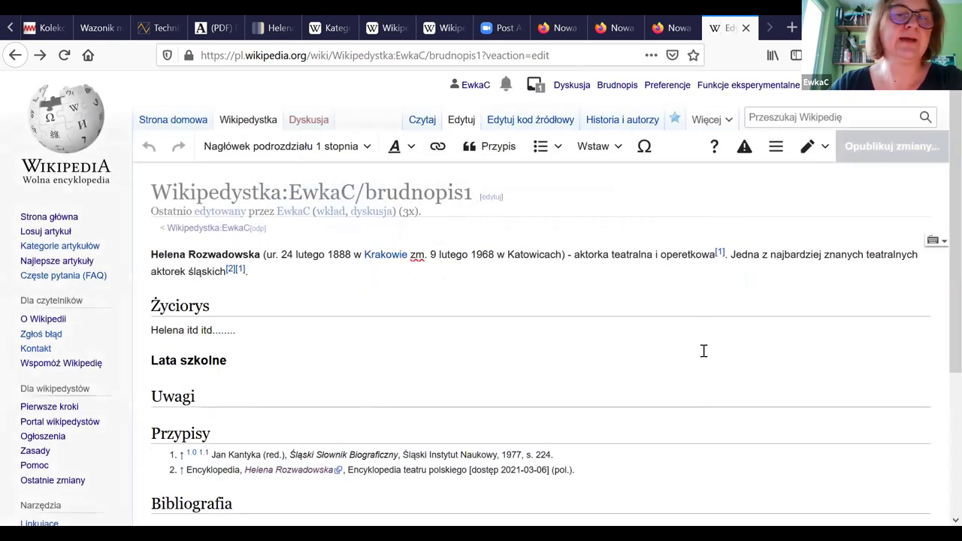
pyautogui.scroll(-5, 707, 380)
pyautogui.scroll(5, 707, 373)
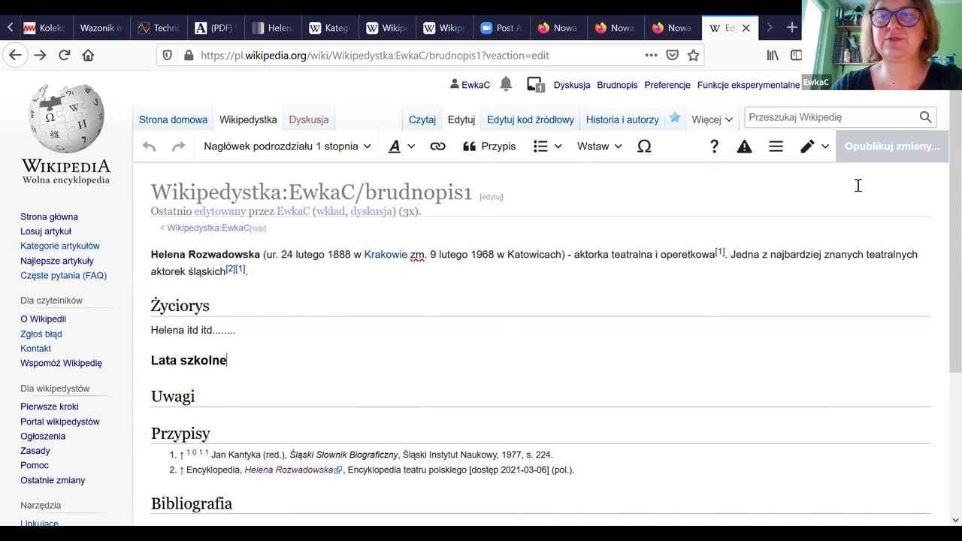
# Step: Search Wikipedia for "Hanna Ord" and open the article on Hanka Ordonówna
pyautogui.click(759, 116)
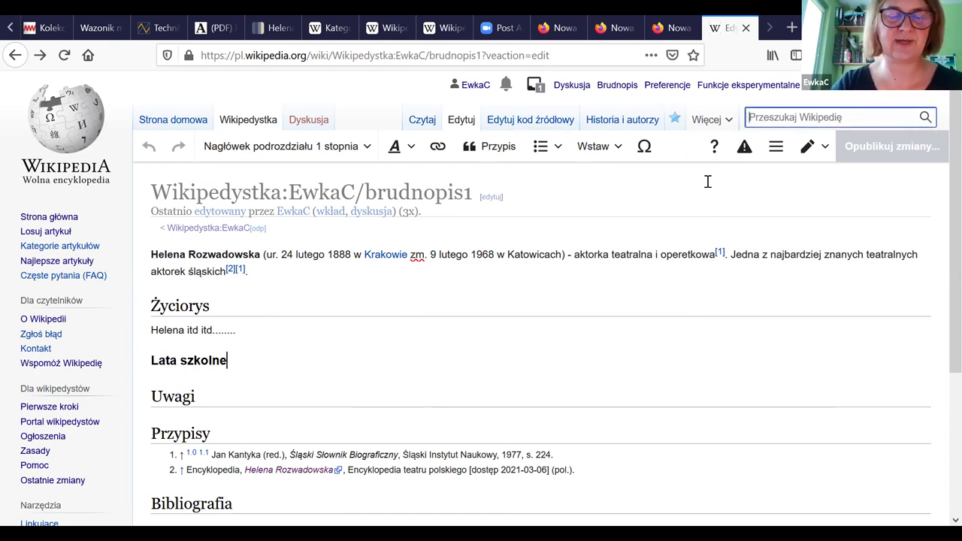
pyautogui.write('hanna')
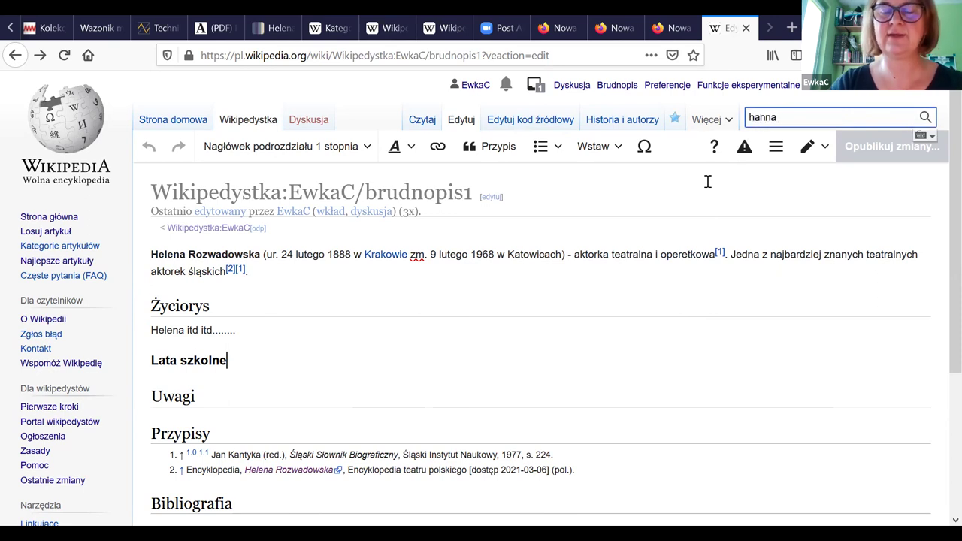
pyautogui.press('BackSpace')
pyautogui.press('BackSpace')
pyautogui.press('BackSpace')
pyautogui.press('BackSpace')
pyautogui.press('BackSpace')
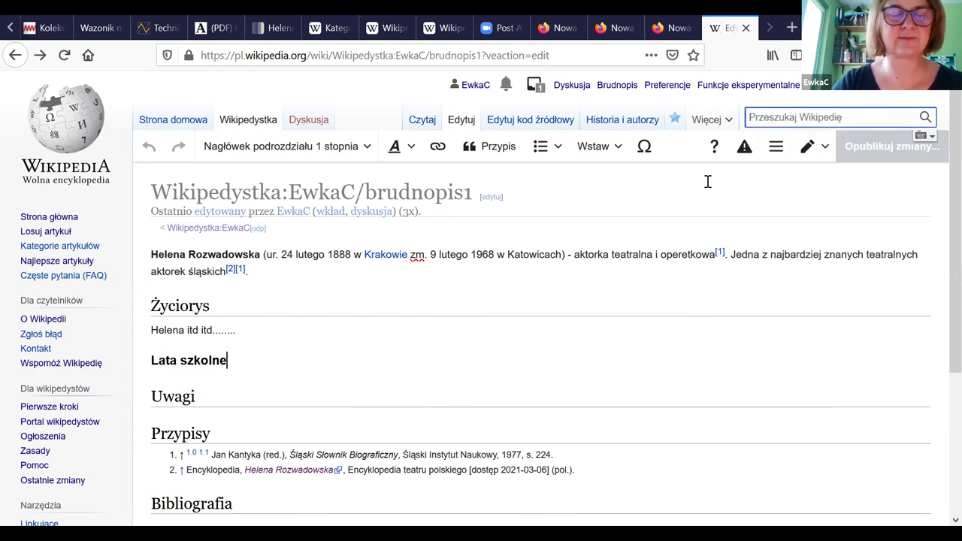
pyautogui.write('Hanna Ord')
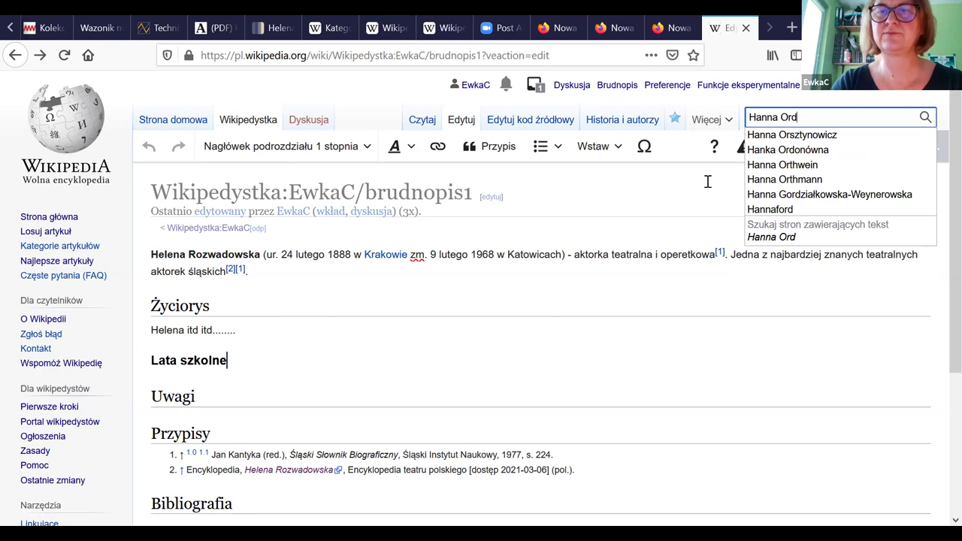
pyautogui.click(768, 154)
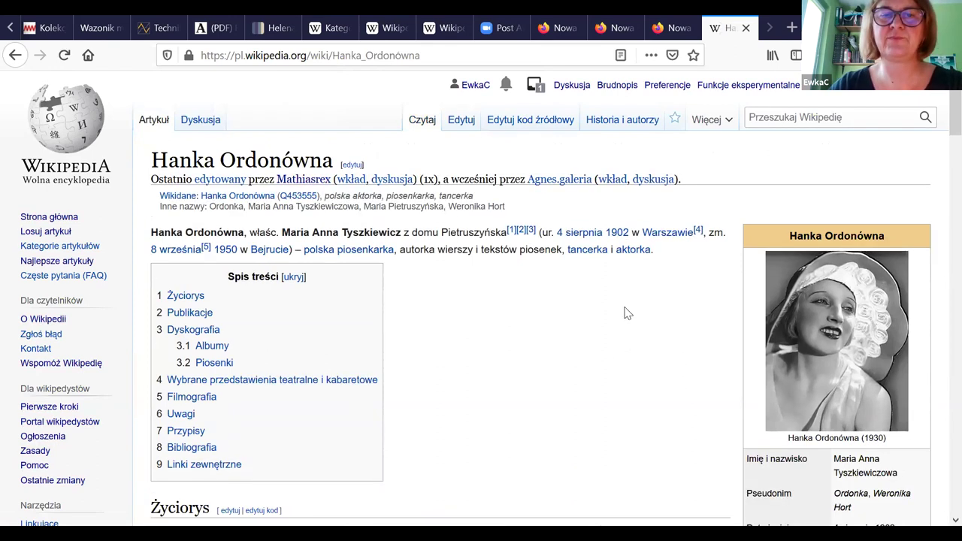
# Step: Examine the Hanka Ordonówna article and its infobox source code, and return to the article
pyautogui.scroll(-2, 623, 313)
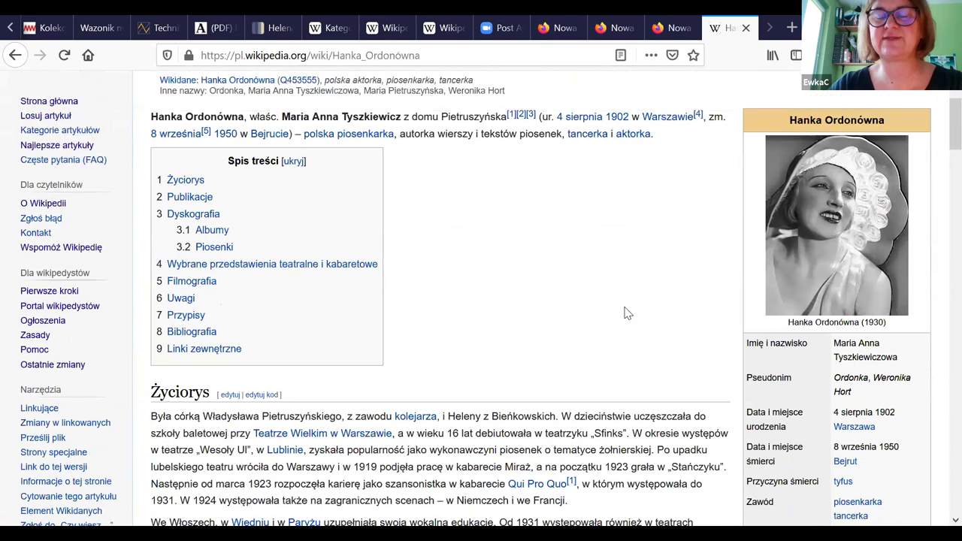
pyautogui.scroll(2, 617, 310)
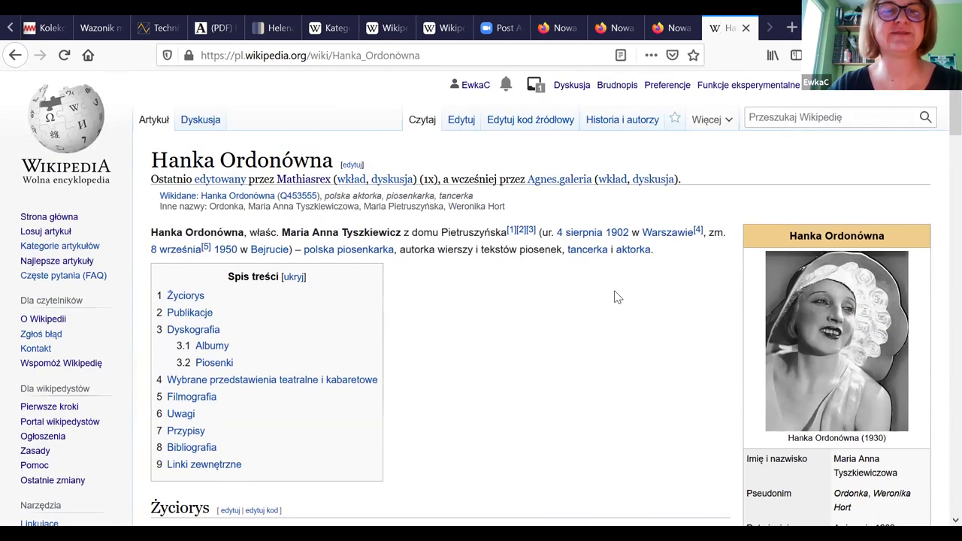
pyautogui.click(524, 124)
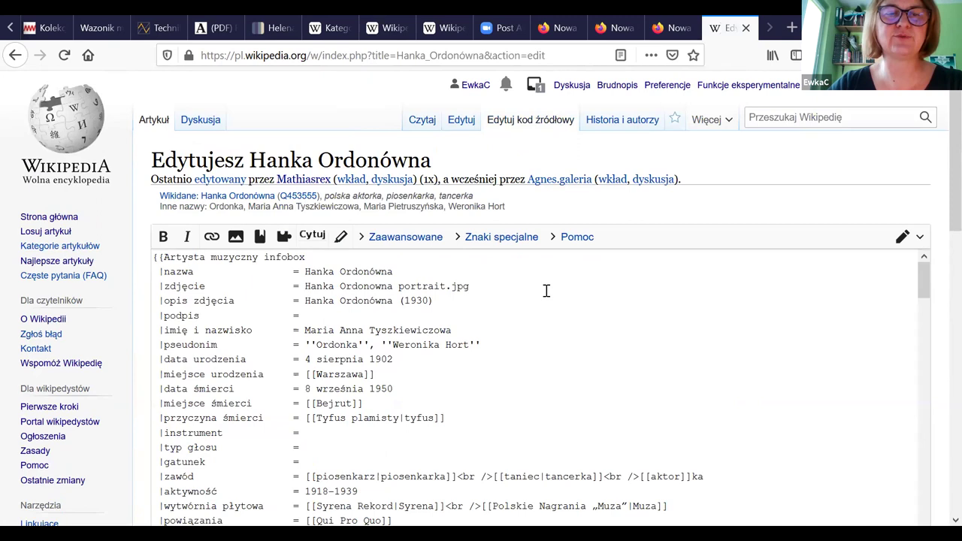
pyautogui.click(13, 57)
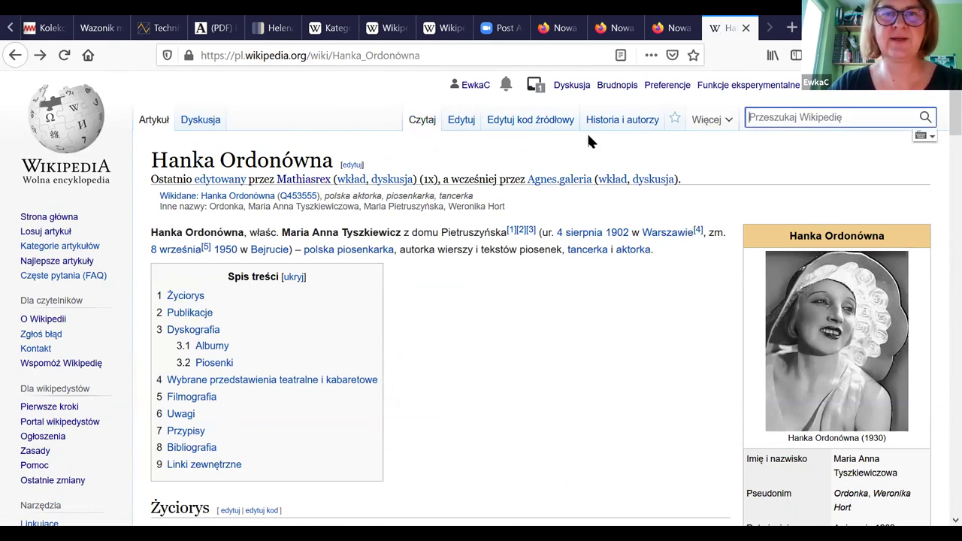
pyautogui.scroll(-15, 565, 297)
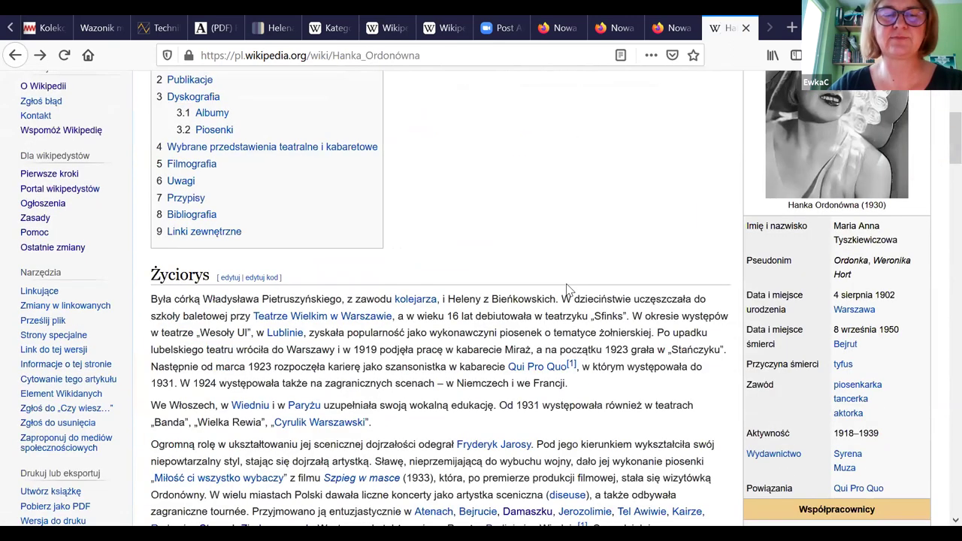
pyautogui.scroll(15, 569, 290)
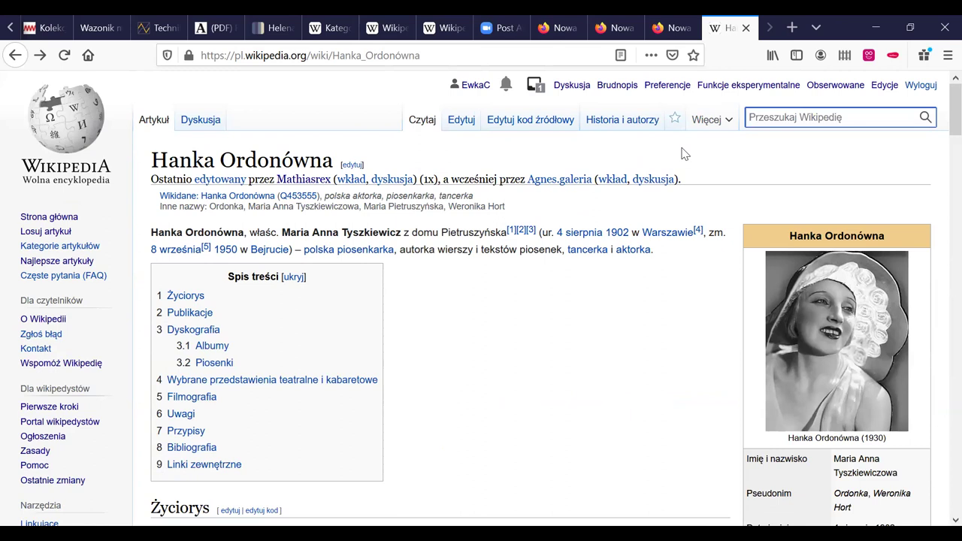
# Step: Search for "Helena Modrzejowska", accept the suggested spelling and open the article on Helena Modrzejewska
pyautogui.write('Hele')
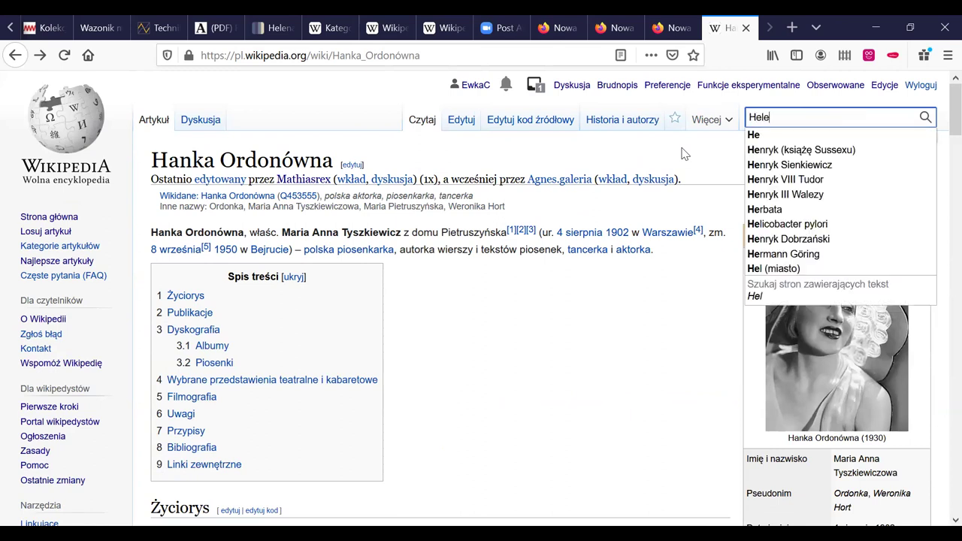
pyautogui.write('na Modrzejowska')
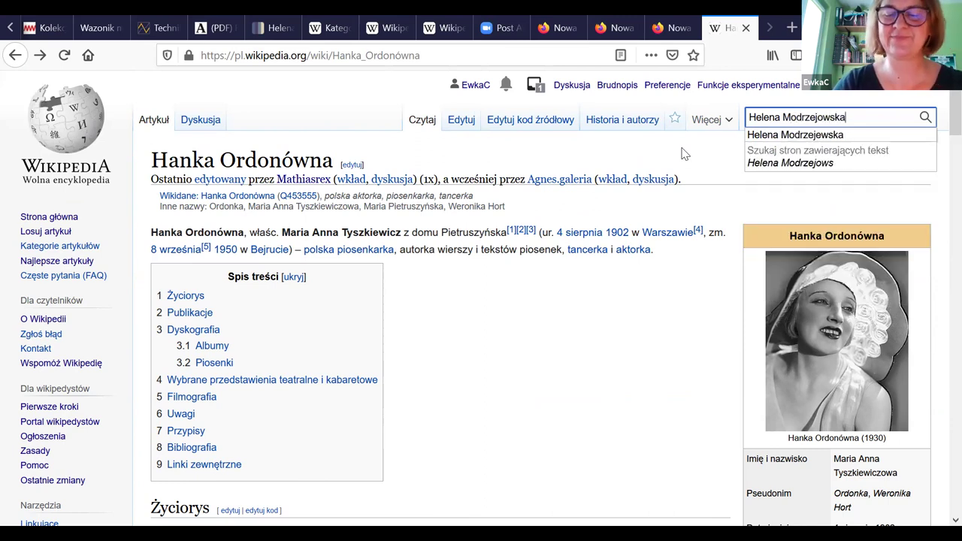
pyautogui.press('Return')
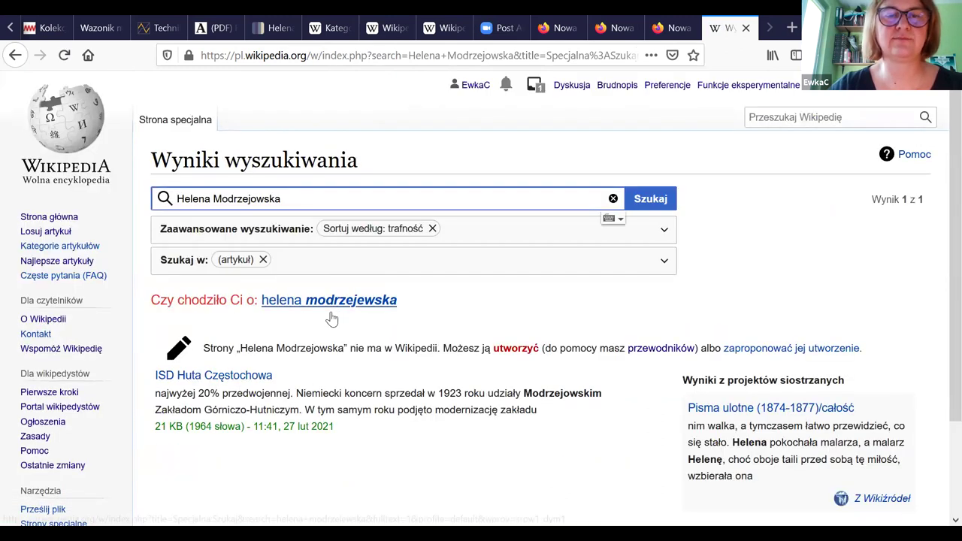
pyautogui.click(330, 302)
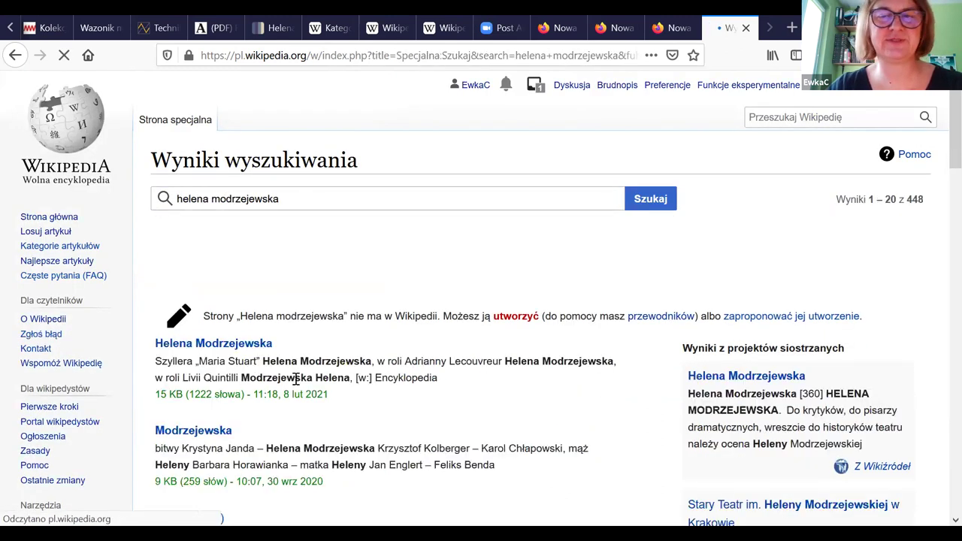
pyautogui.click(200, 347)
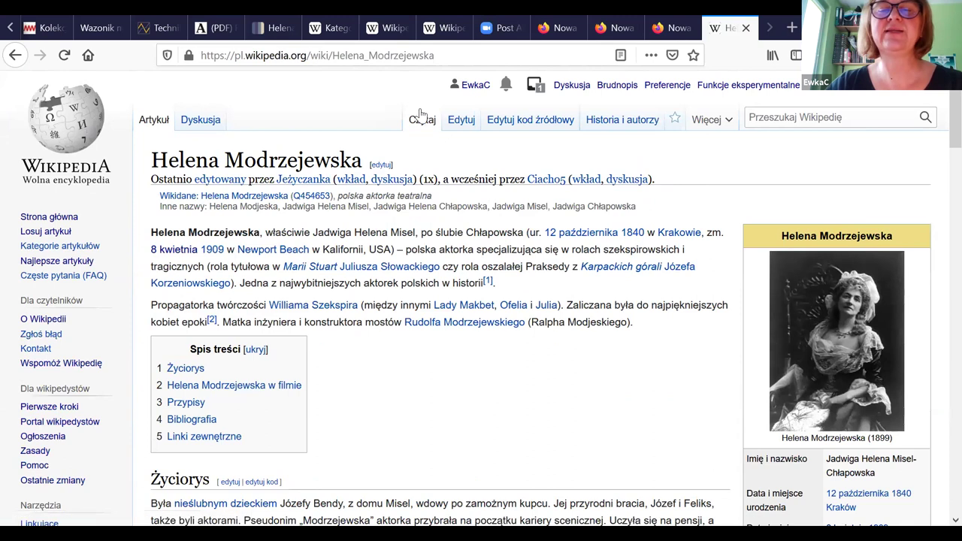
# Step: Open the source code of the Helena Modrzejewska article and copy the whole "Aktor infobox" template
pyautogui.click(520, 121)
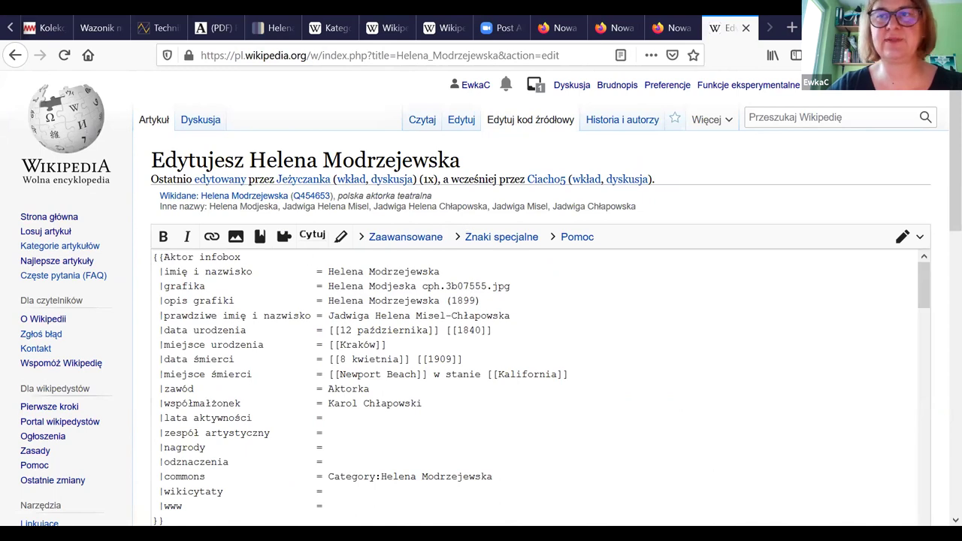
pyautogui.scroll(-2, 940, 140)
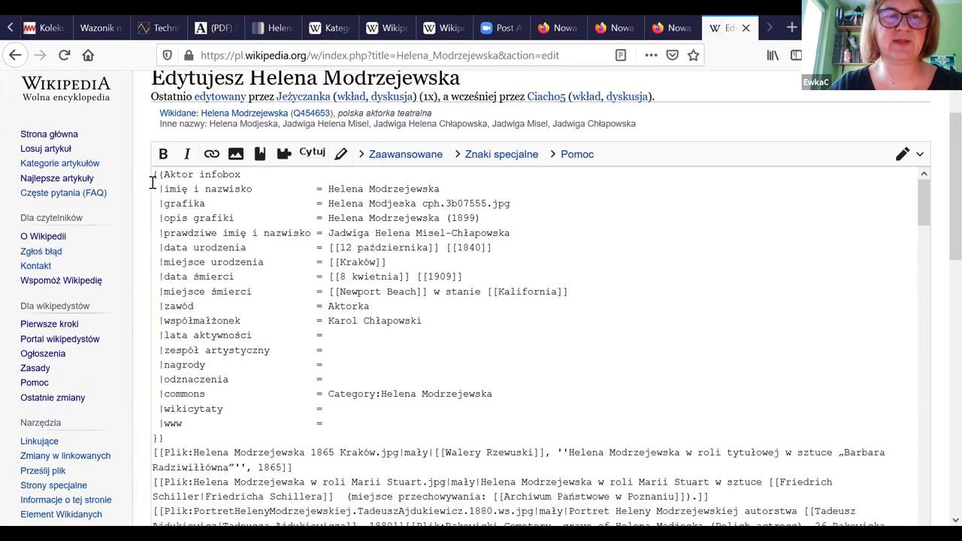
pyautogui.moveTo(154, 174); pyautogui.dragTo(377, 439)
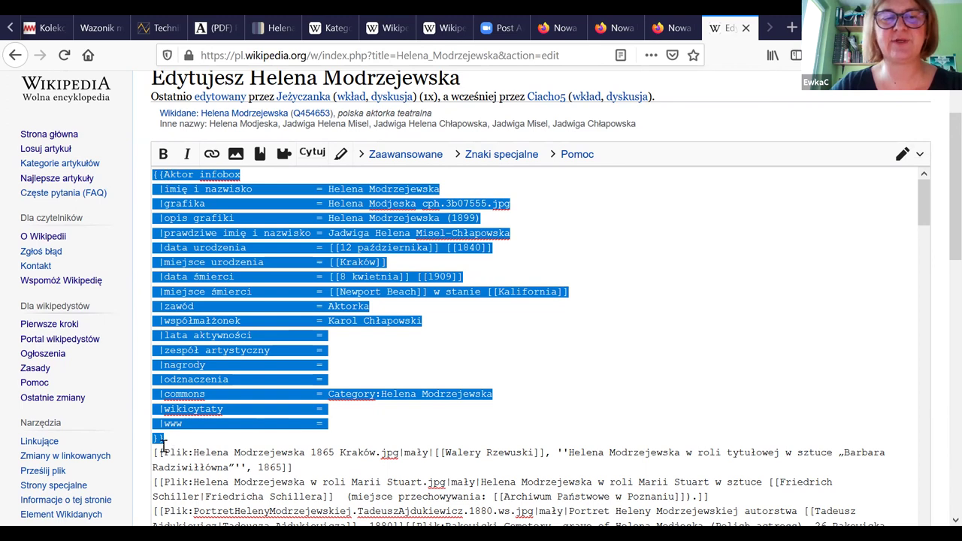
pyautogui.rightClick(258, 316)
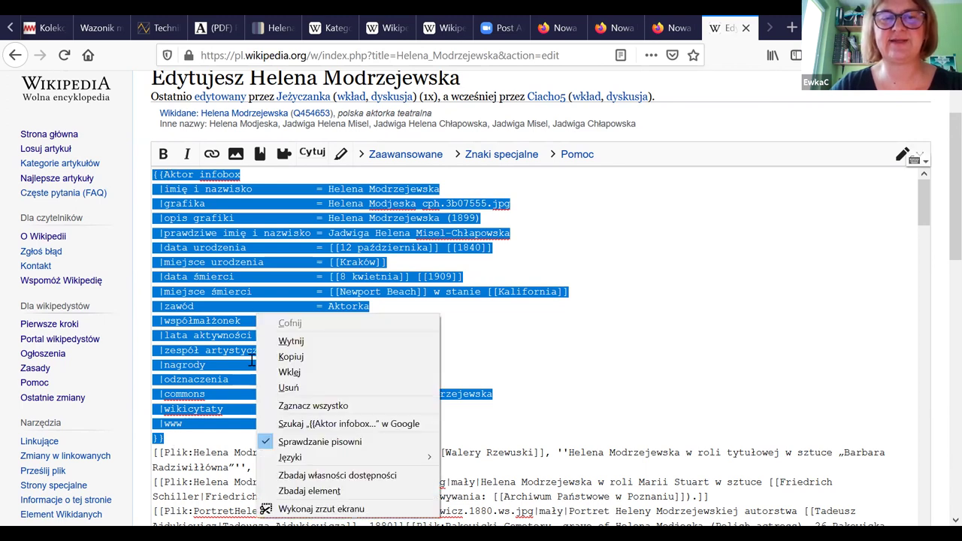
pyautogui.click(289, 357)
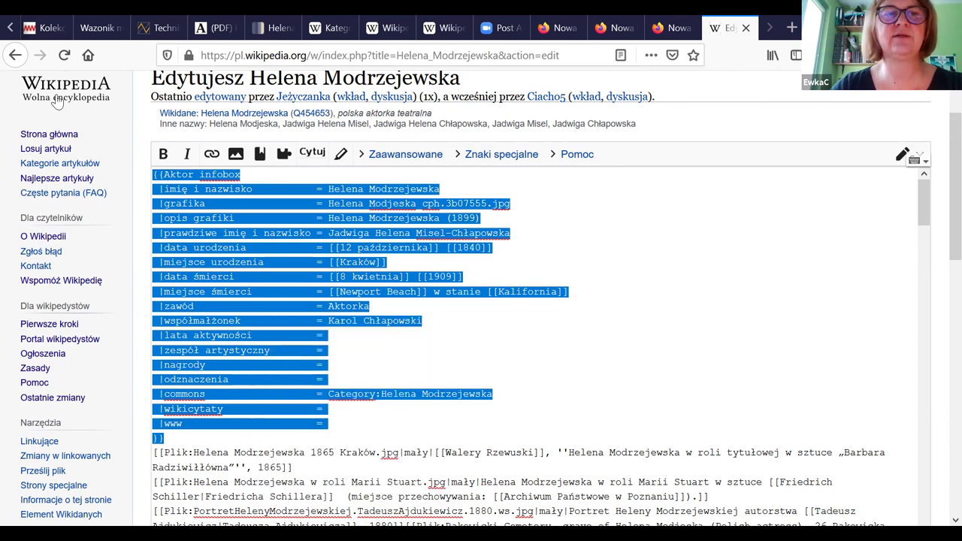
# Step: Return to the brudnopis1 draft and switch it to source code editing
pyautogui.click(14, 56)
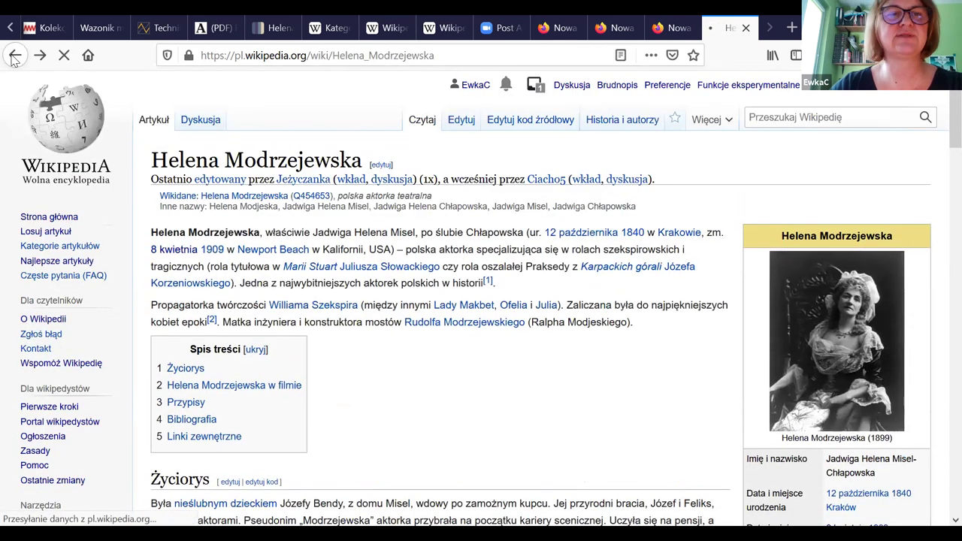
pyautogui.click(14, 55)
pyautogui.click(14, 55)
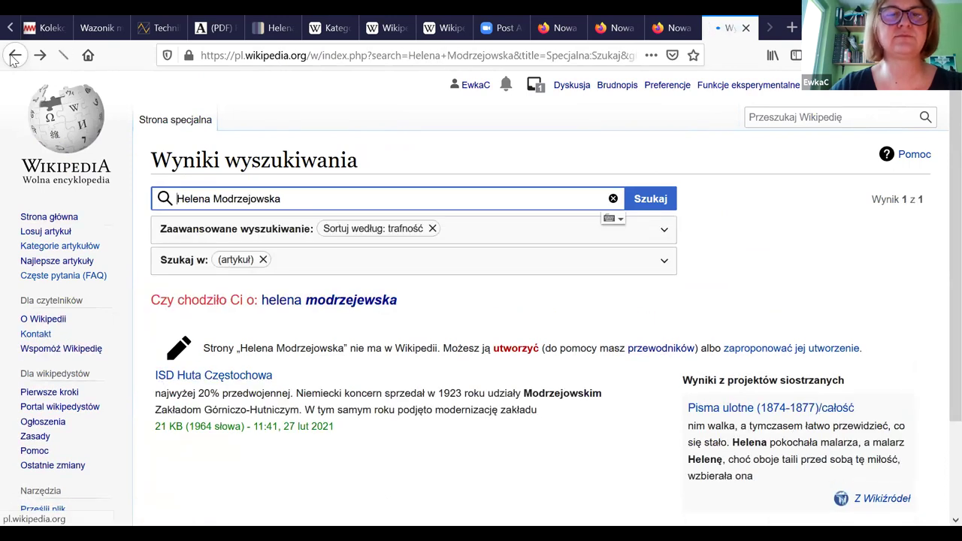
pyautogui.click(14, 55)
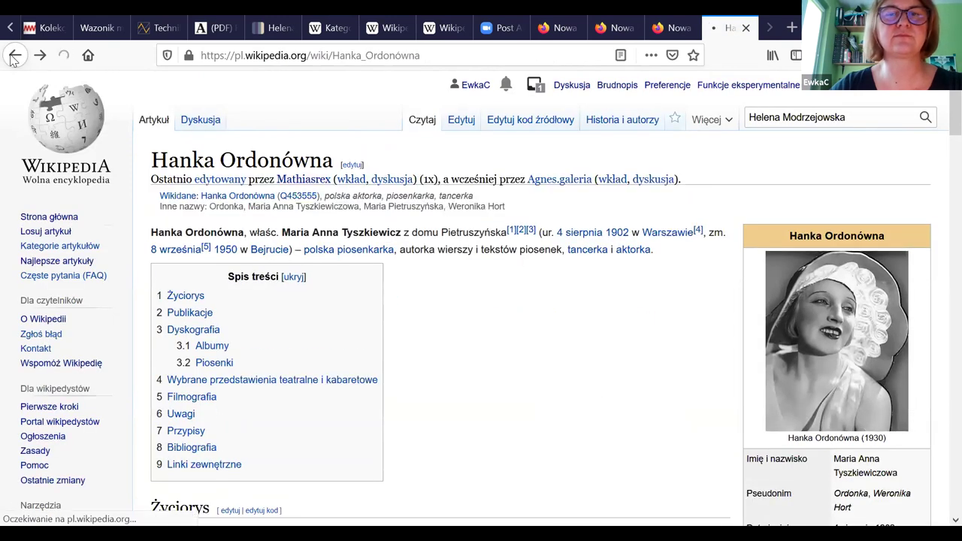
pyautogui.click(14, 56)
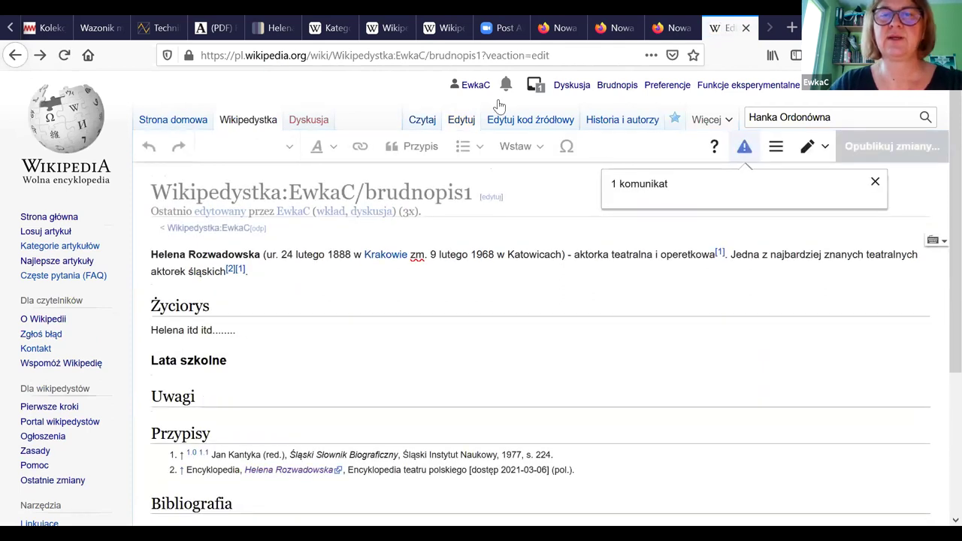
pyautogui.click(475, 232)
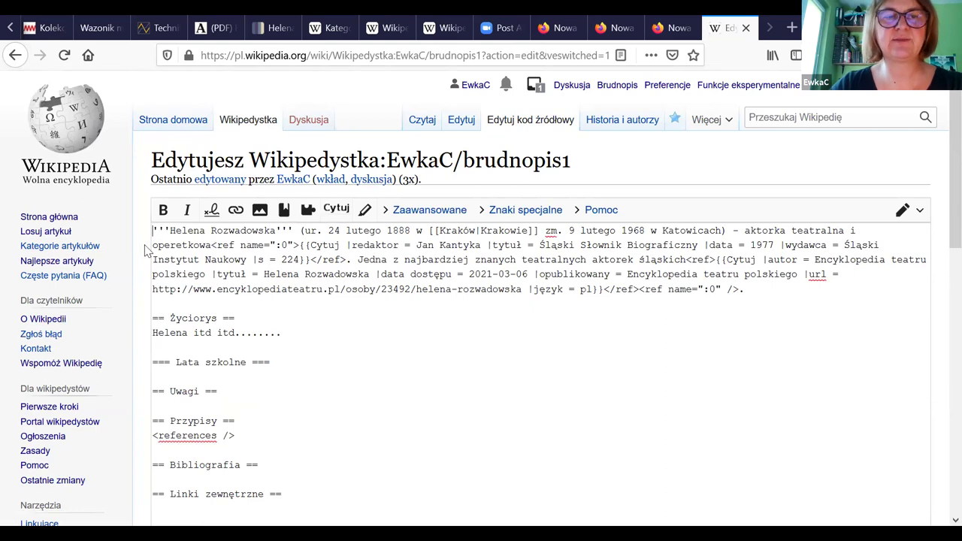
# Step: Paste the copied "Aktor infobox" template above the lead paragraph of the draft, leaving a blank line between them
pyautogui.press('Return')
pyautogui.press('Return')
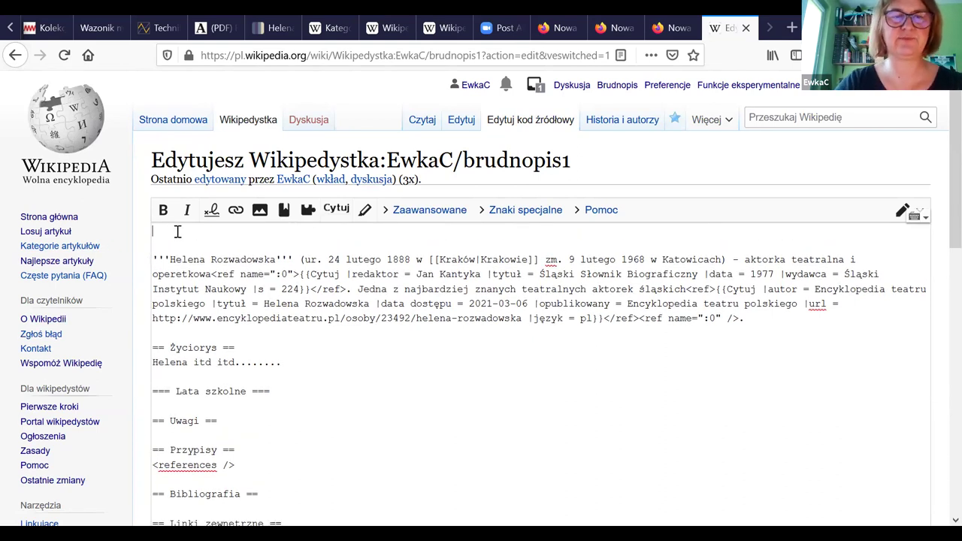
pyautogui.hotkey('ctrl', 'v')
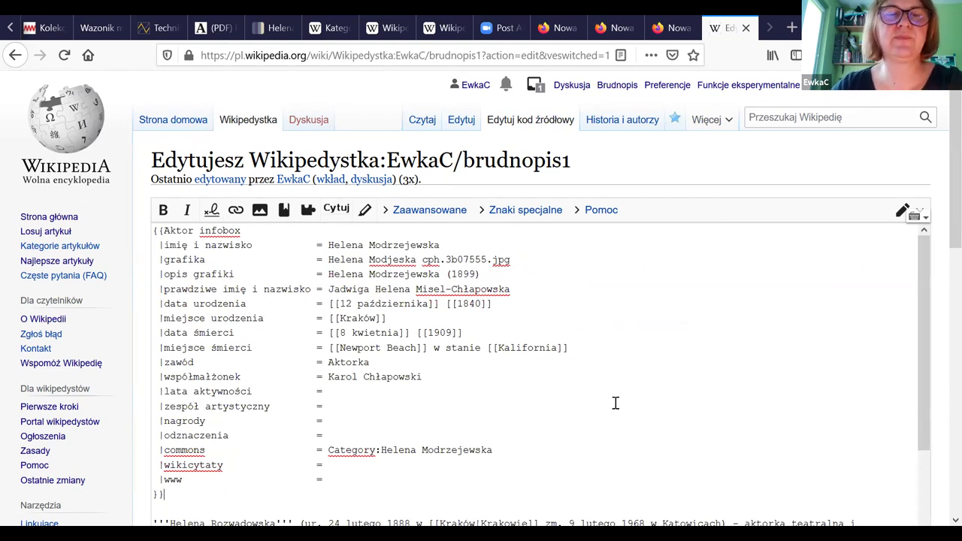
# Step: Set the infobox's "imię i nazwisko" to Helena Rozwadowska and remove the copied image file name and image description text
pyautogui.moveTo(369, 245); pyautogui.dragTo(443, 245)
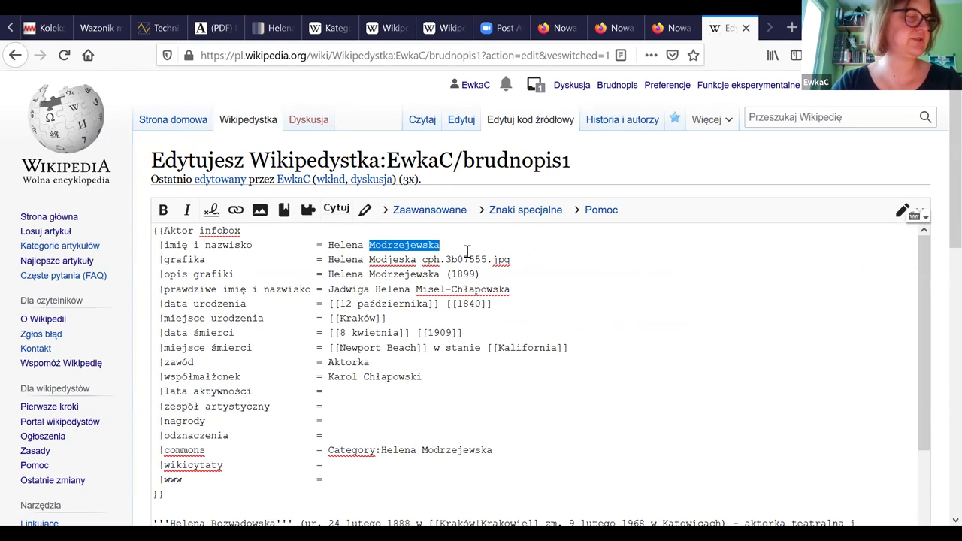
pyautogui.write('Rozwado')
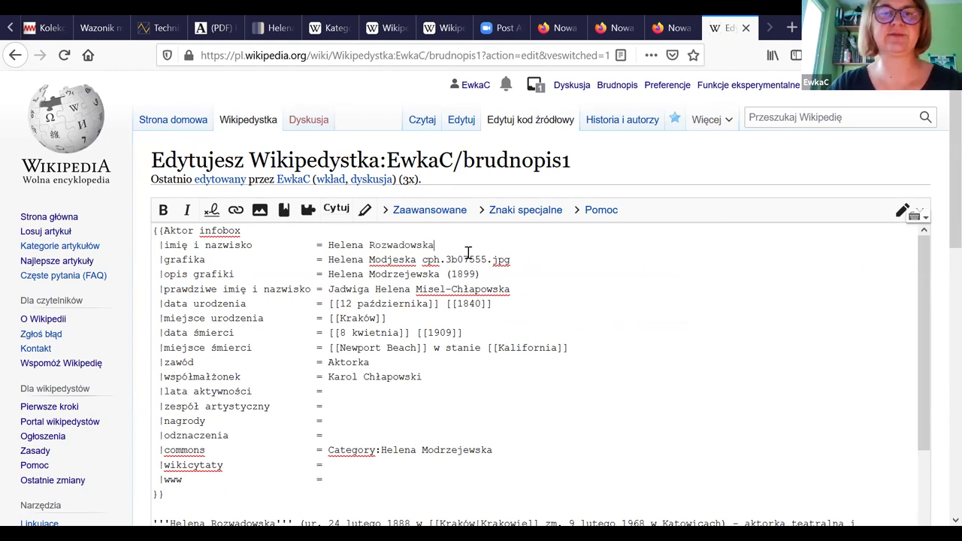
pyautogui.moveTo(328, 259); pyautogui.dragTo(536, 262)
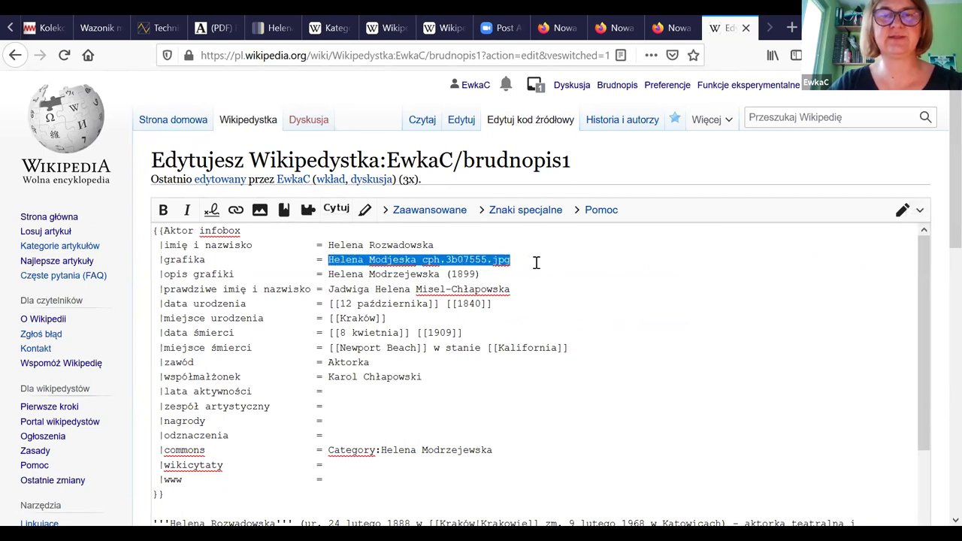
pyautogui.press('Delete')
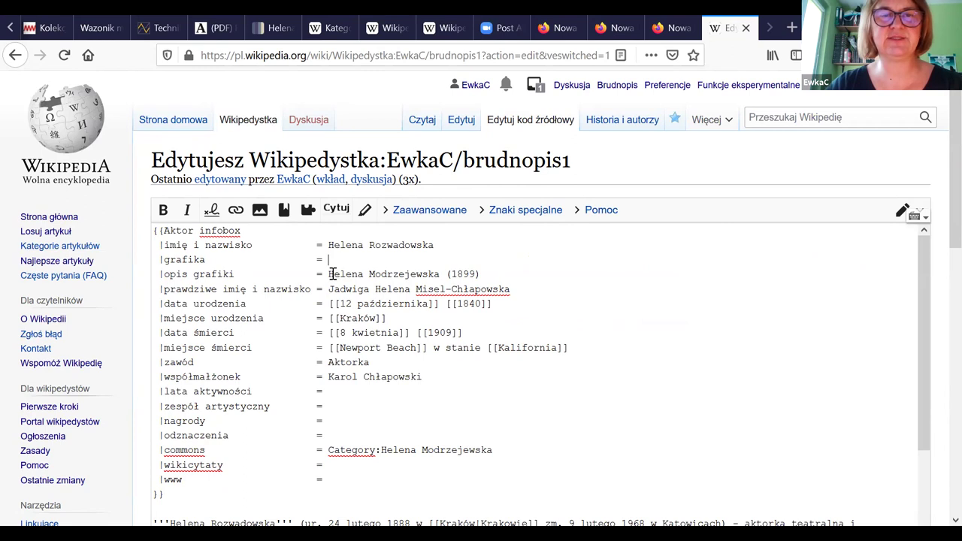
pyautogui.moveTo(332, 274); pyautogui.dragTo(475, 278)
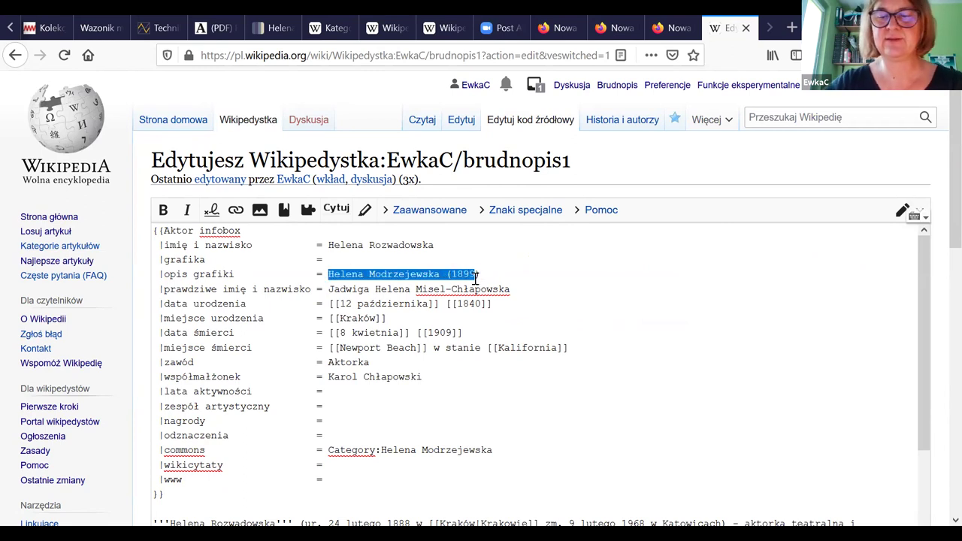
pyautogui.press('Delete')
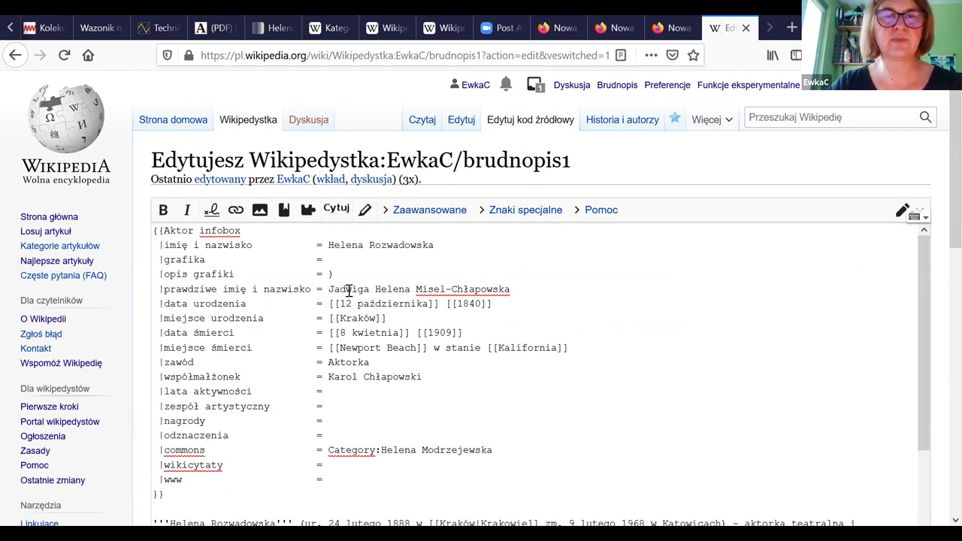
# Step: Replace the infobox's "prawdziwe imię i nazwisko" value with Helena Bielenin
pyautogui.moveTo(331, 289); pyautogui.dragTo(530, 319)
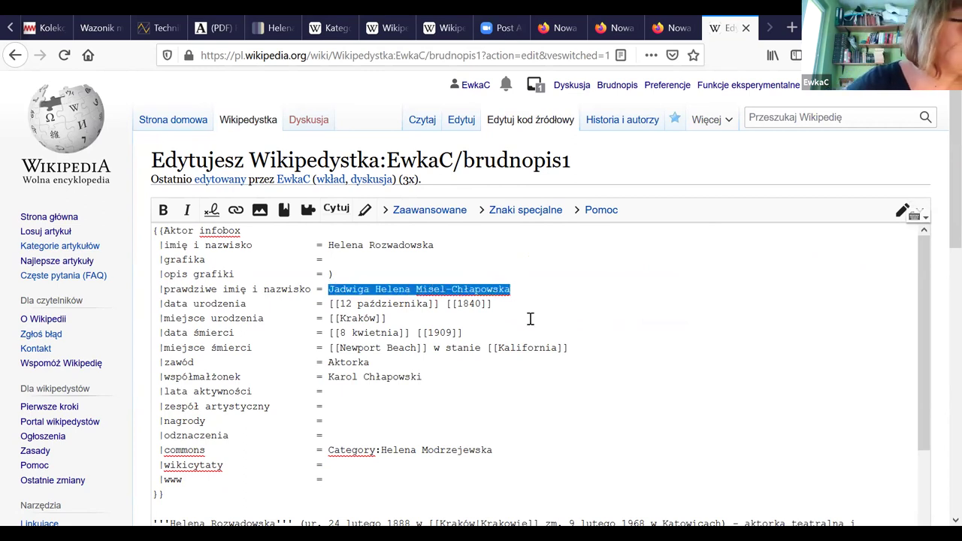
pyautogui.write('H')
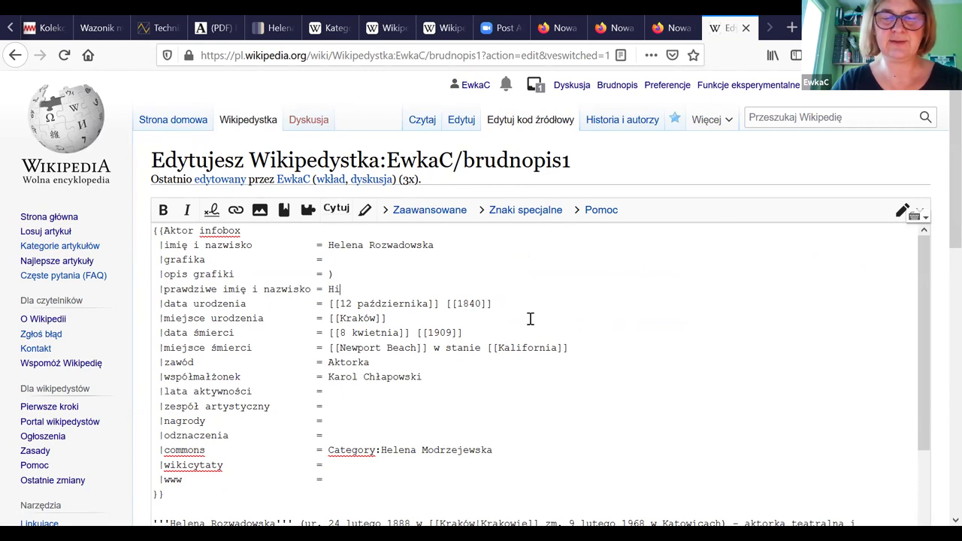
pyautogui.write('elena Bielenin')
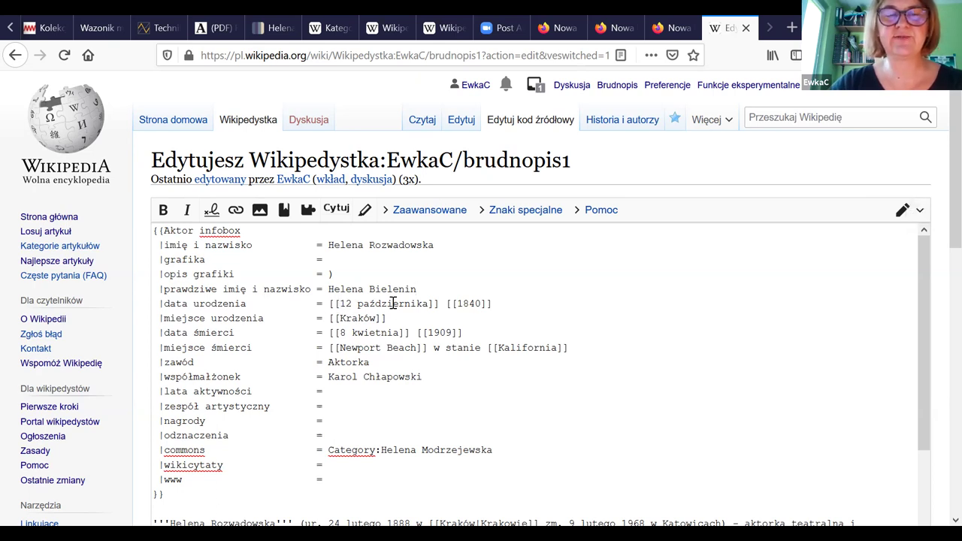
# Step: Replace the linked day, month and year in "data urodzenia" with the birth date given in the draft's lead
pyautogui.moveTo(458, 304); pyautogui.dragTo(484, 304)
pyautogui.write('1888')
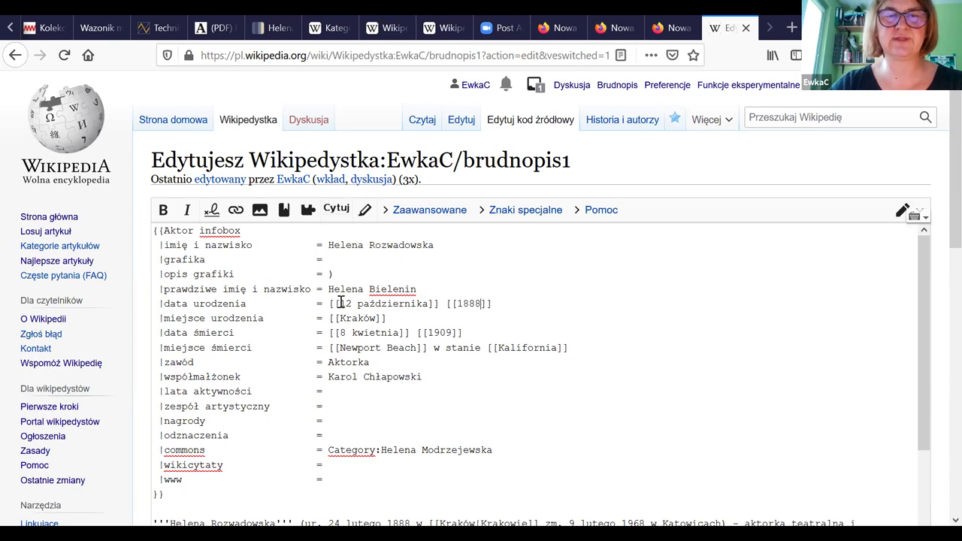
pyautogui.moveTo(341, 303); pyautogui.dragTo(428, 304)
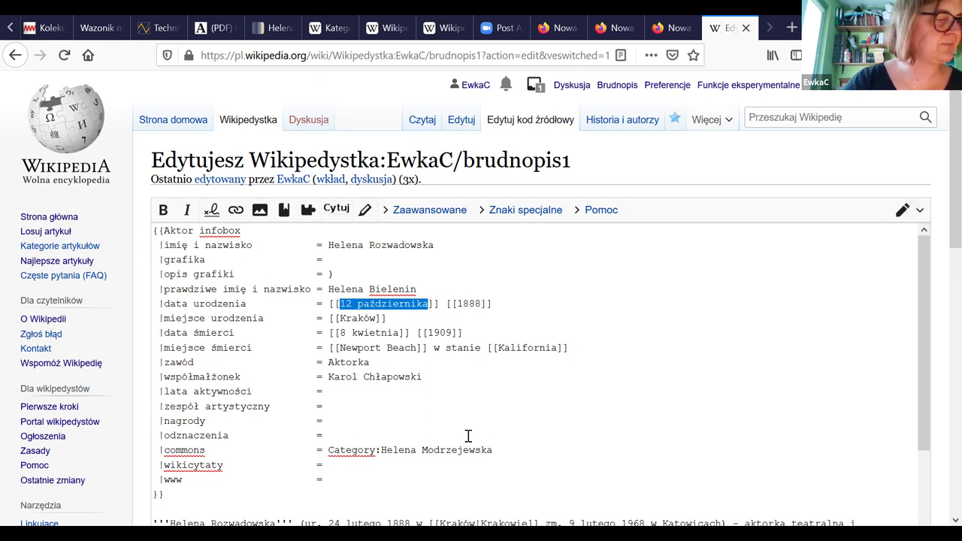
pyautogui.press('BackSpace')
pyautogui.write('24')
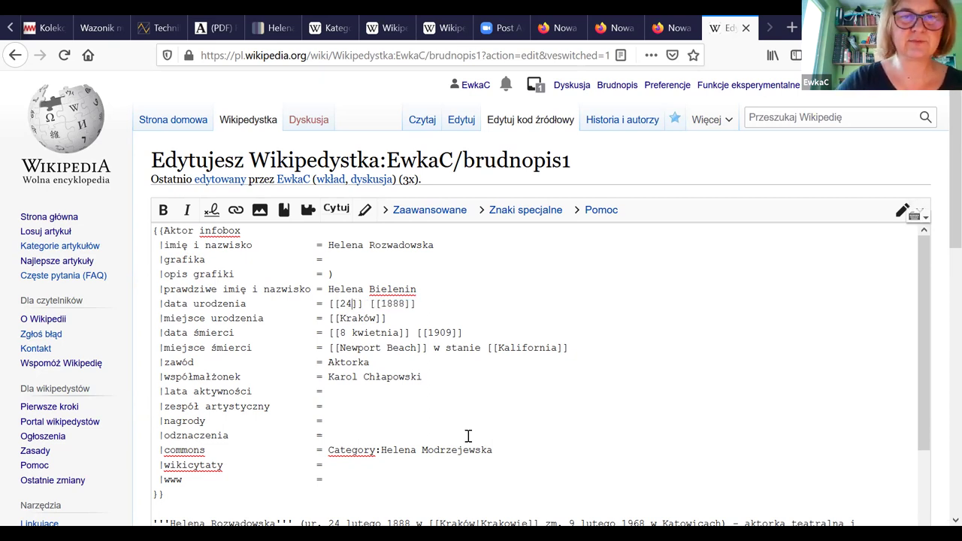
pyautogui.write(' lutego')
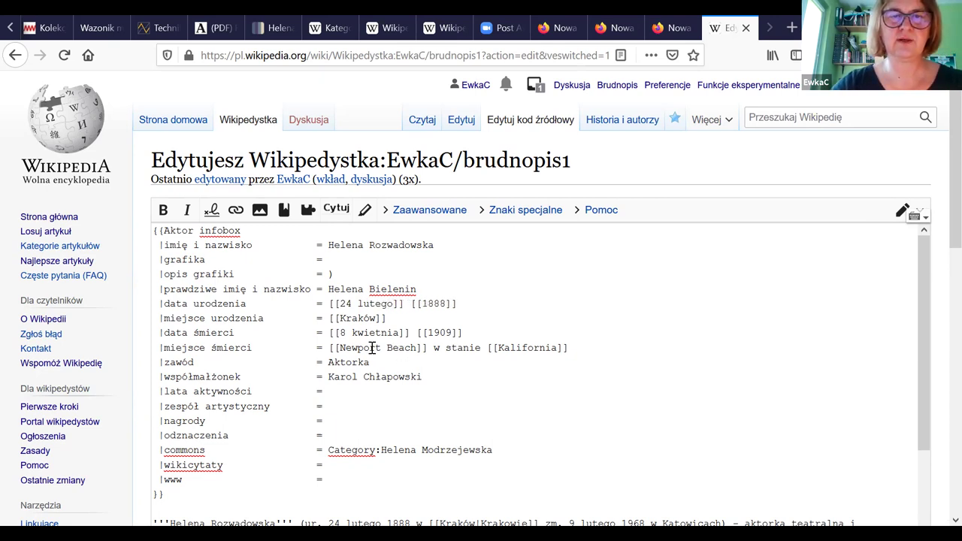
# Step: Change the linked day, month and year in "data śmierci" to 9 lutego 1968
pyautogui.moveTo(339, 332); pyautogui.dragTo(399, 332)
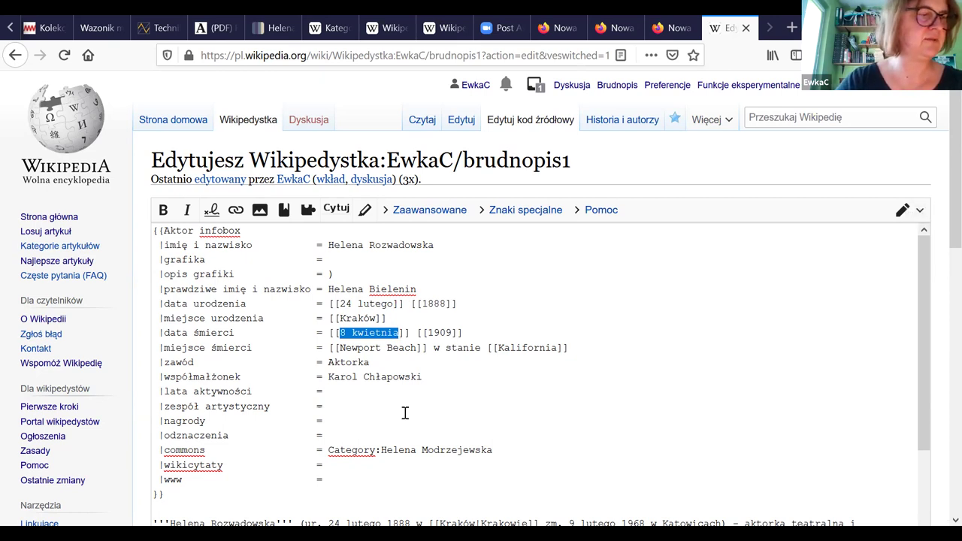
pyautogui.write('9 lu')
pyautogui.write('go')
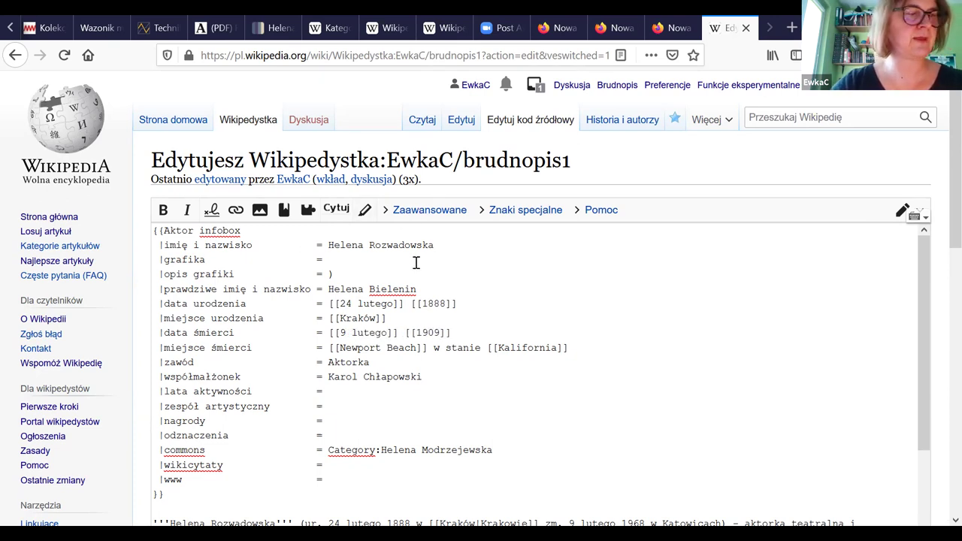
pyautogui.click(442, 334)
pyautogui.press('BackSpace')
pyautogui.press('BackSpace')
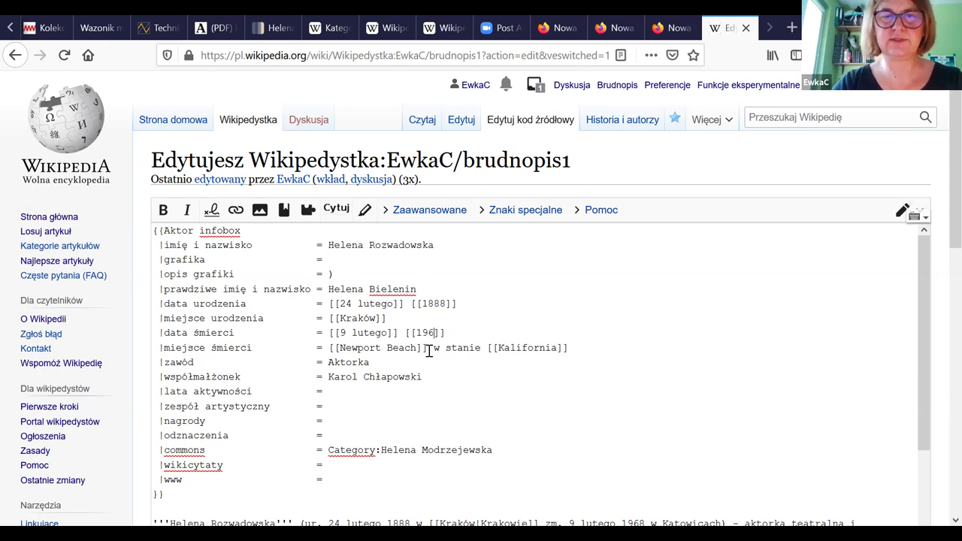
# Step: Set "miejsce śmierci" to the link [[Katowice]] and delete the rest of the copied place text
pyautogui.moveTo(340, 347); pyautogui.dragTo(402, 362)
pyautogui.write('Katowice')
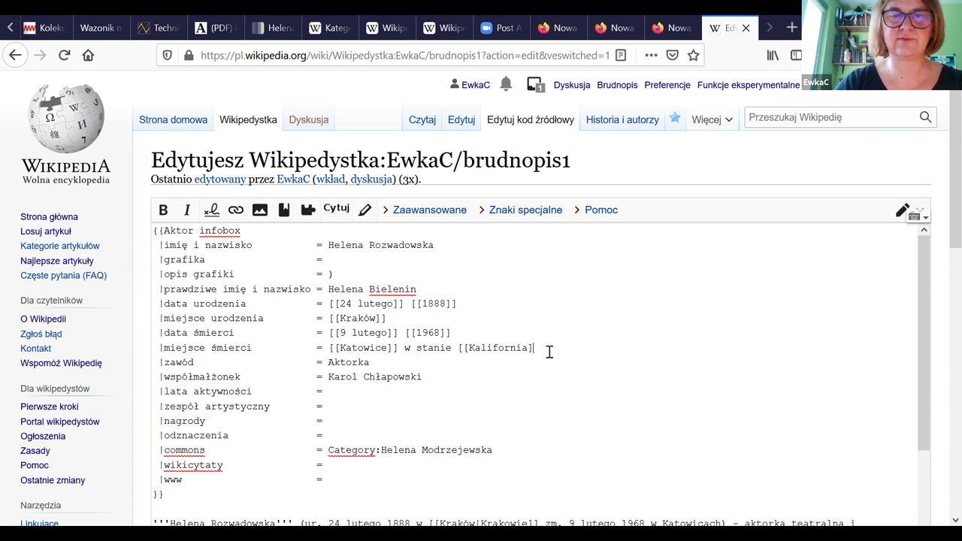
pyautogui.press('BackSpace')
pyautogui.press('BackSpace')
pyautogui.press('BackSpace')
pyautogui.press('BackSpace')
pyautogui.press('BackSpace')
pyautogui.press('BackSpace')
pyautogui.press('BackSpace')
pyautogui.press('BackSpace')
pyautogui.press('BackSpace')
pyautogui.press('BackSpace')
pyautogui.press('BackSpace')
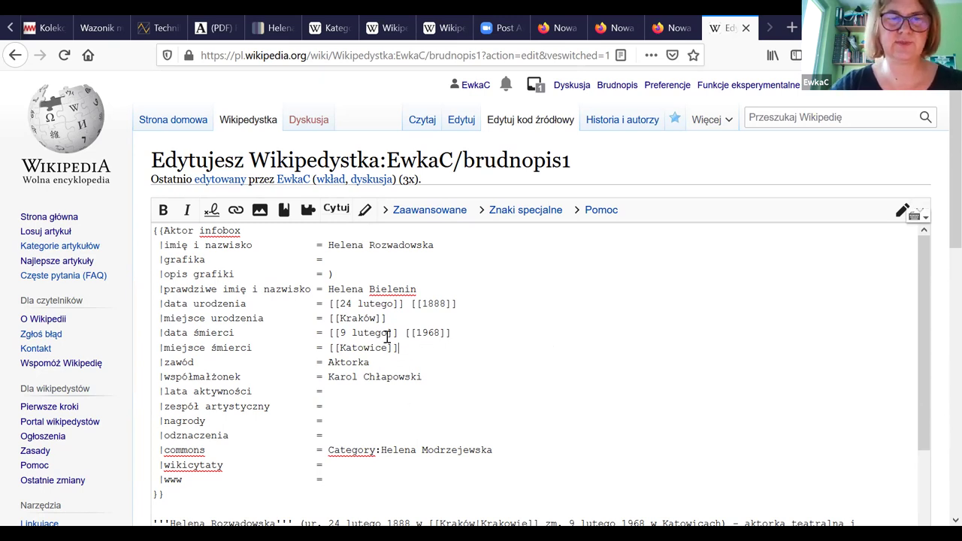
# Step: Clear the copied values of the "współmałżonek" and "commons" parameters in the infobox
pyautogui.moveTo(329, 377); pyautogui.dragTo(425, 380)
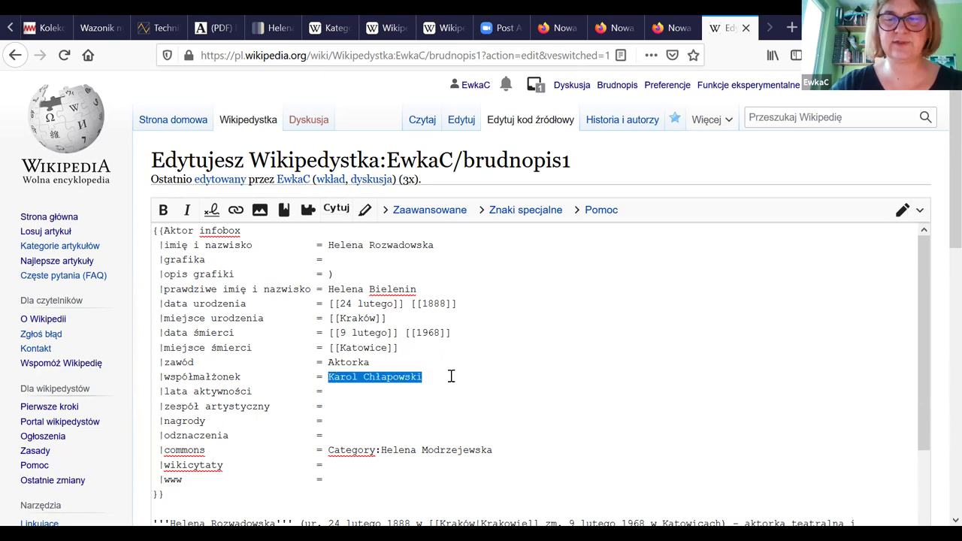
pyautogui.press('BackSpace')
pyautogui.scroll(-2, 350, 368)
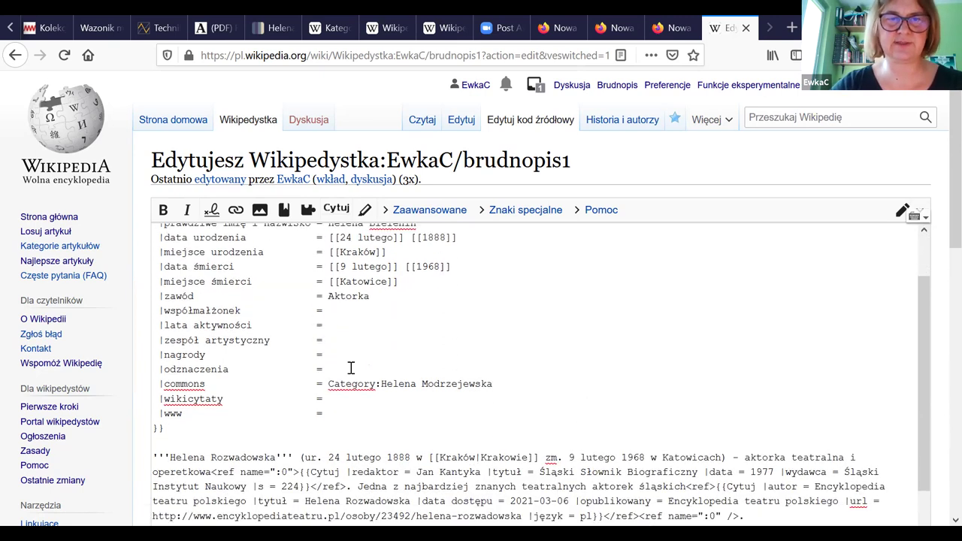
pyautogui.moveTo(330, 383); pyautogui.dragTo(496, 391)
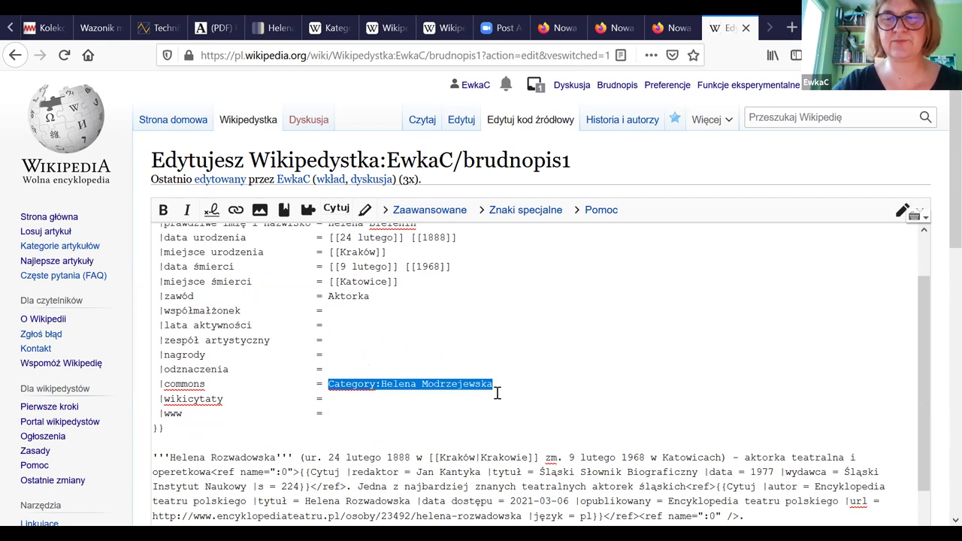
pyautogui.press('BackSpace')
# Step: Switch the draft from source code editing to the visual editor
pyautogui.scroll(2, 778, 416)
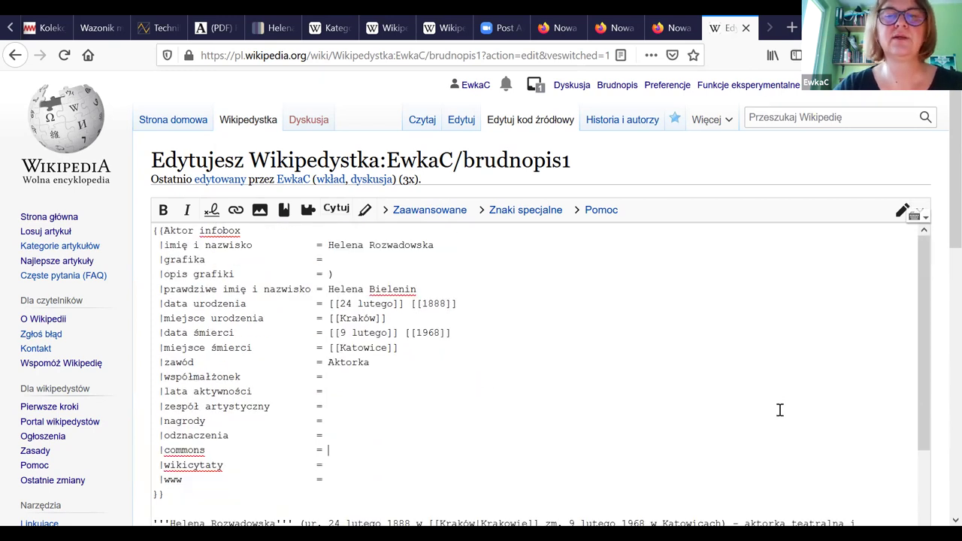
pyautogui.click(923, 210)
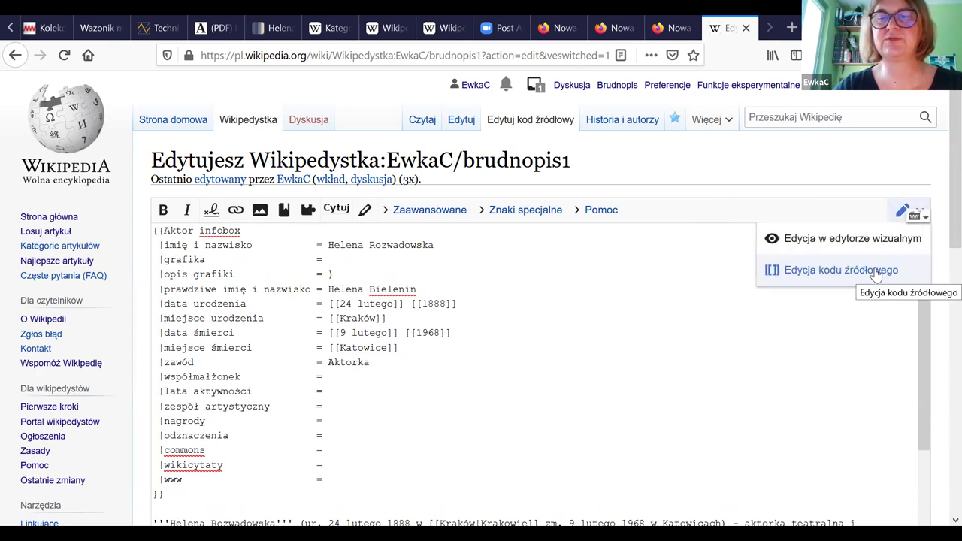
pyautogui.click(838, 247)
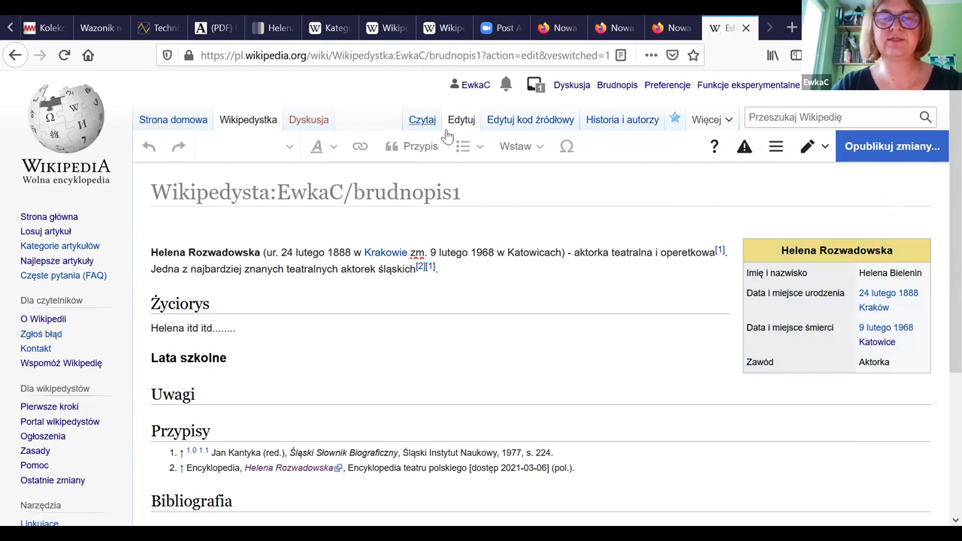
# Step: Open the draft's "Aktor infobox" template for editing, look through all its fields and close it without changes
pyautogui.click(830, 320)
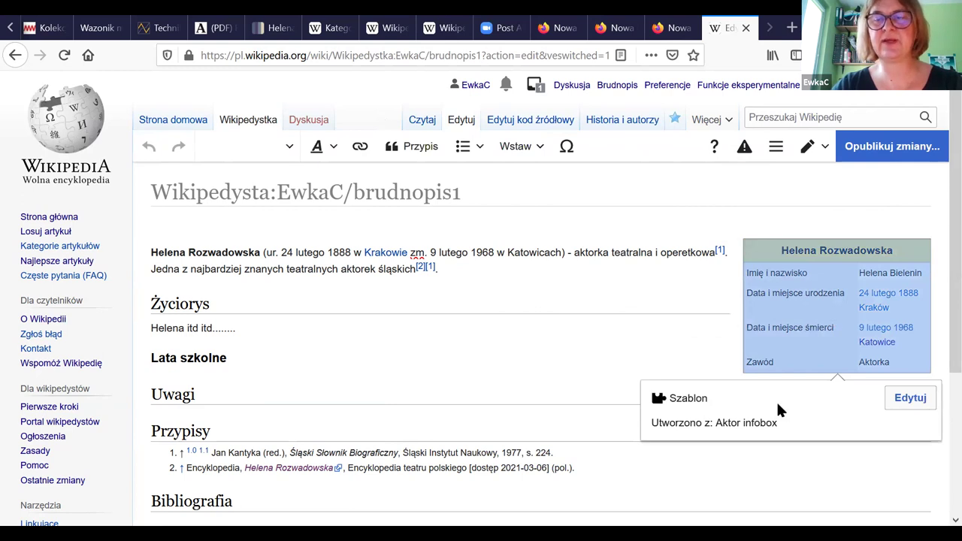
pyautogui.click(910, 404)
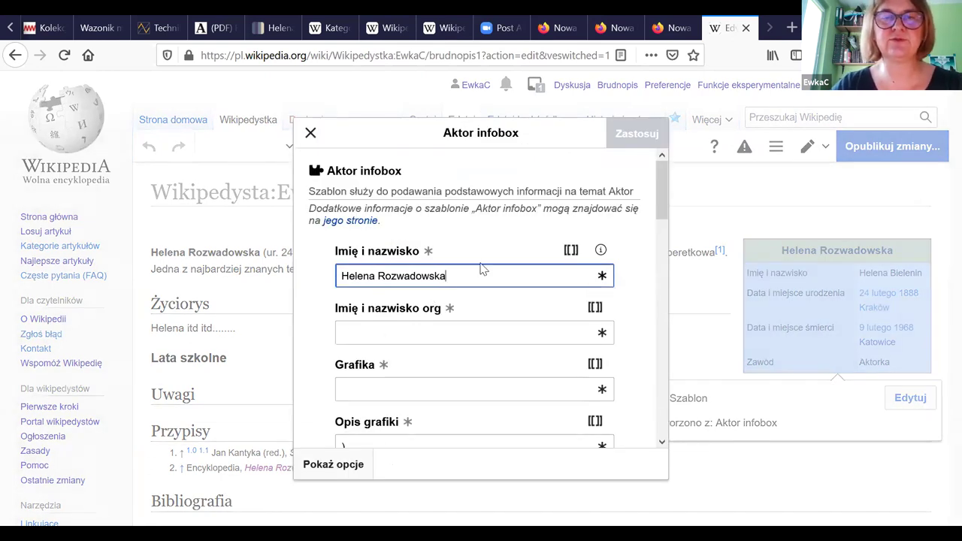
pyautogui.scroll(-1, 466, 335)
pyautogui.scroll(-6, 465, 340)
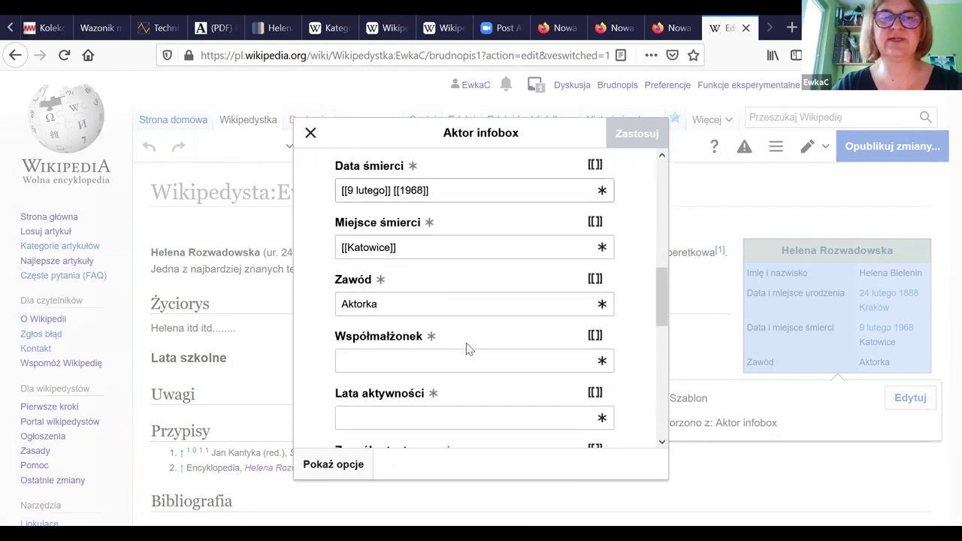
pyautogui.scroll(-5, 466, 348)
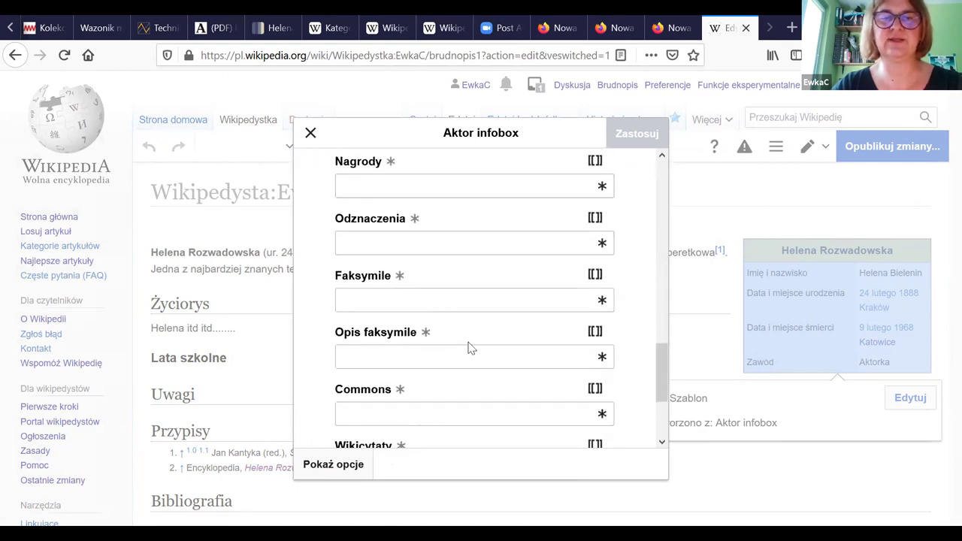
pyautogui.scroll(-2, 468, 347)
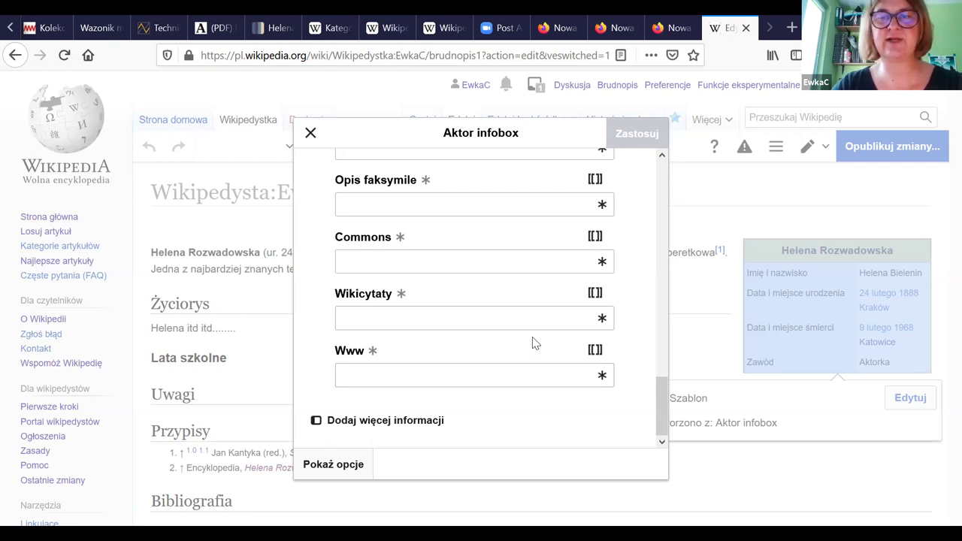
pyautogui.click(310, 133)
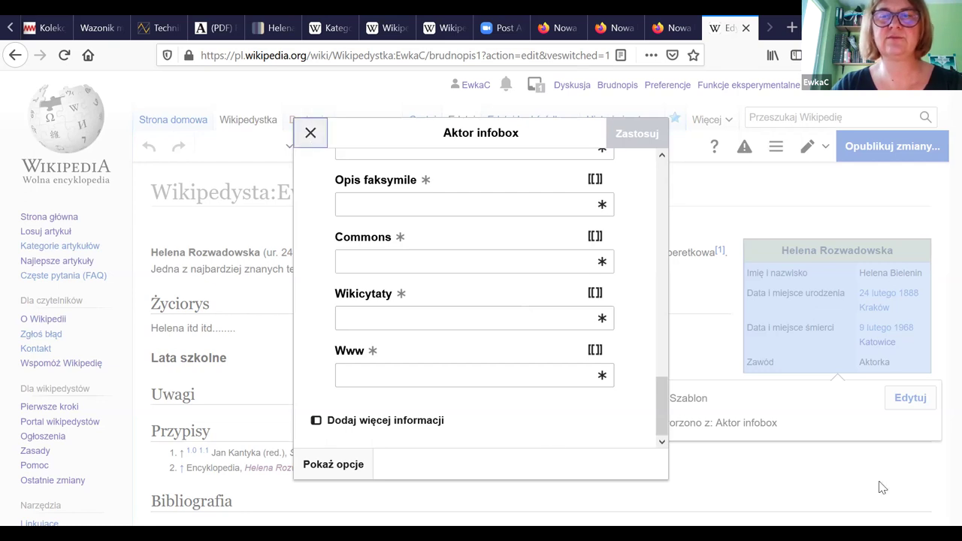
# Step: Start inserting an image at the "Lata szkolne" heading and search the media for "Helena Rozwadowska"
pyautogui.click(615, 361)
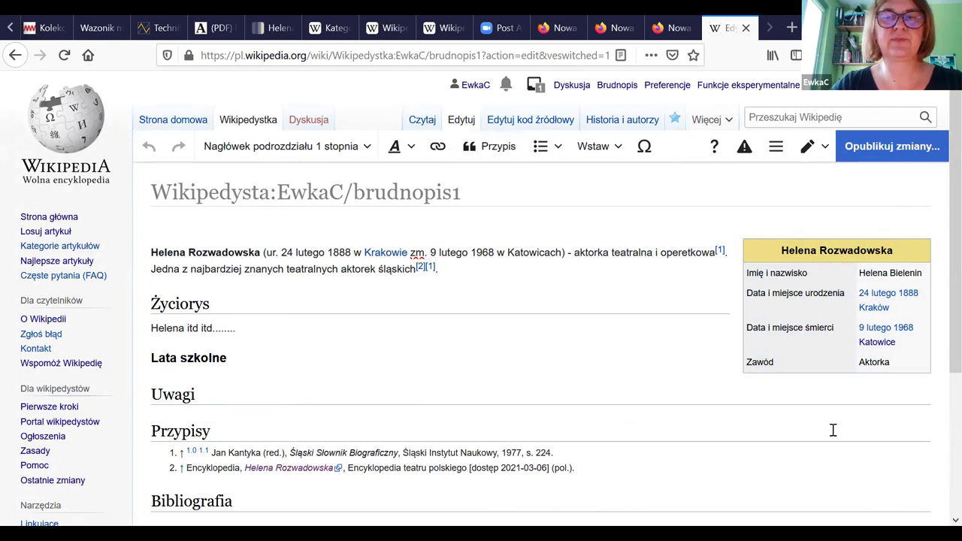
pyautogui.click(617, 146)
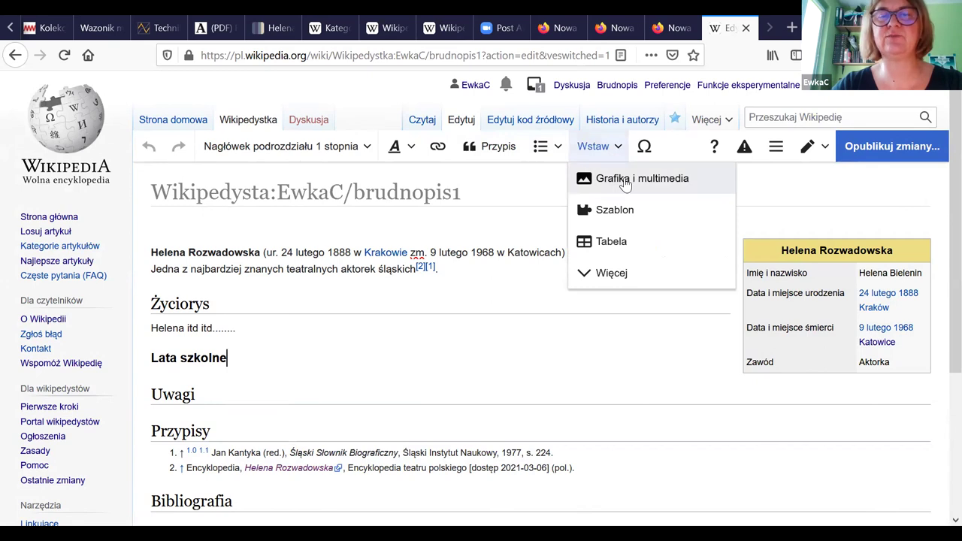
pyautogui.click(625, 182)
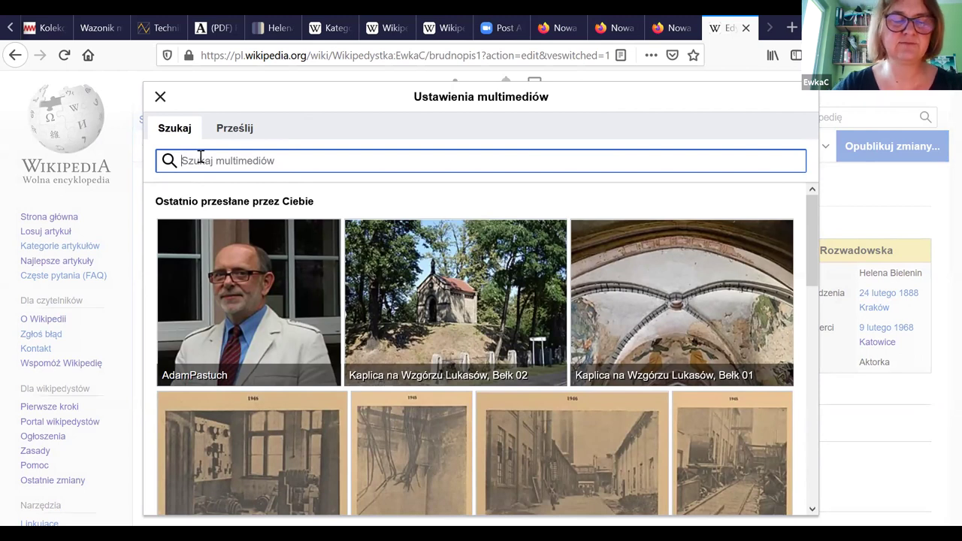
pyautogui.write('Helena Rozwadowskie')
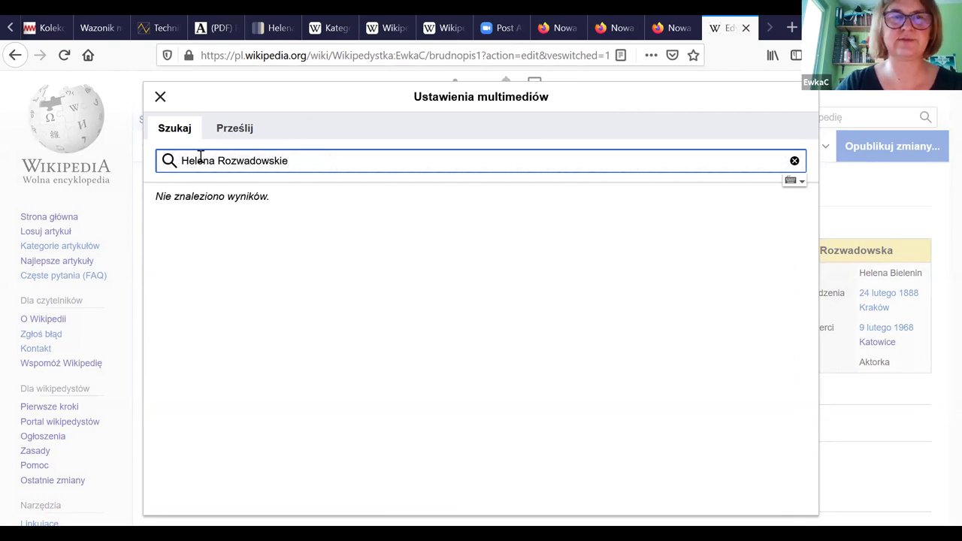
pyautogui.press('BackSpace')
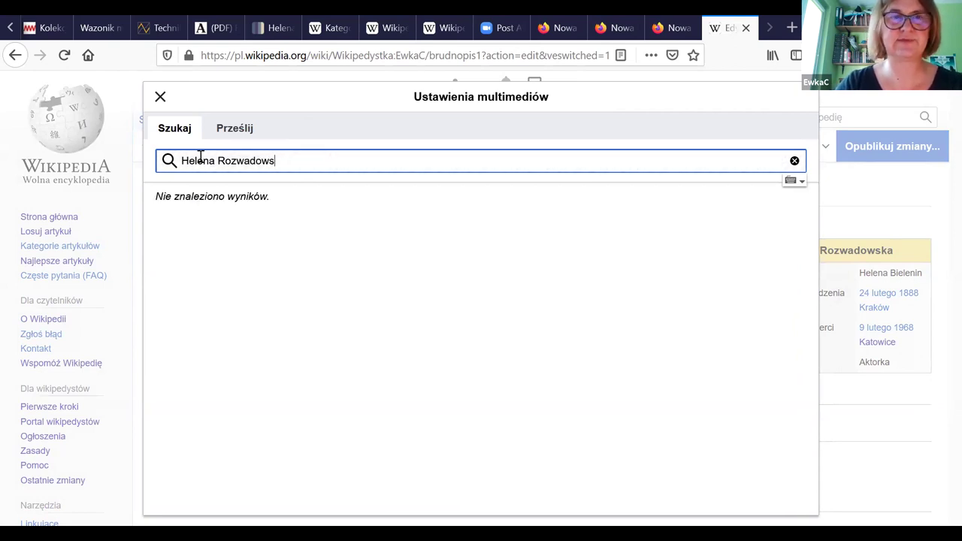
pyautogui.write('ka')
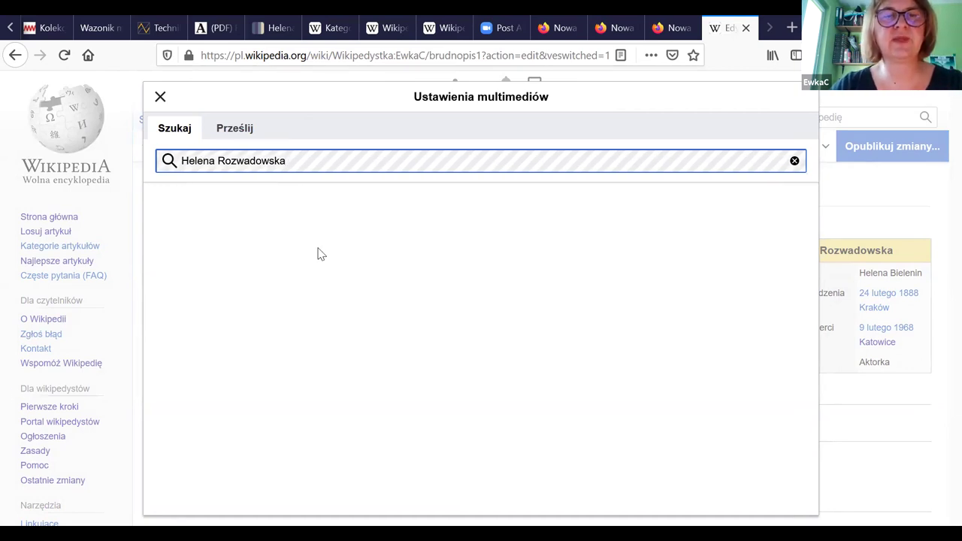
pyautogui.click(301, 161)
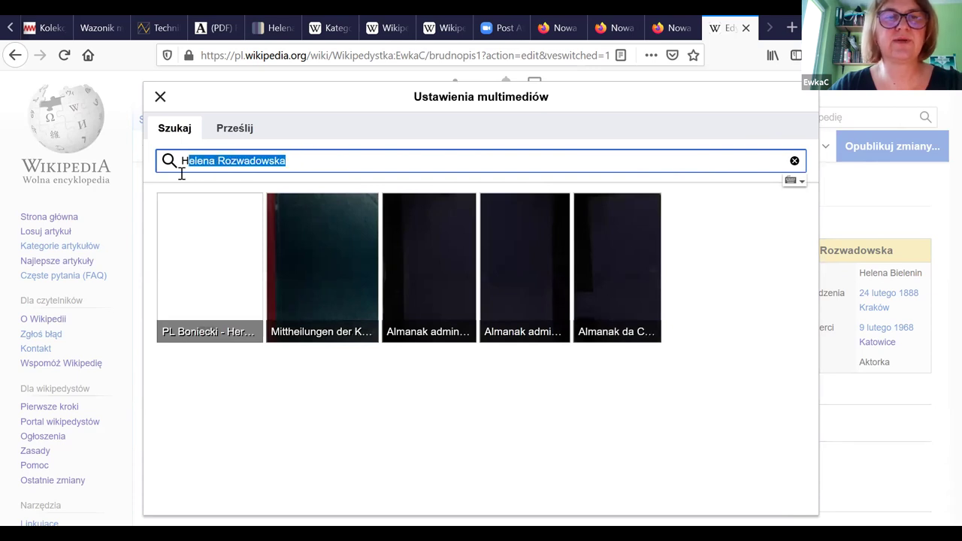